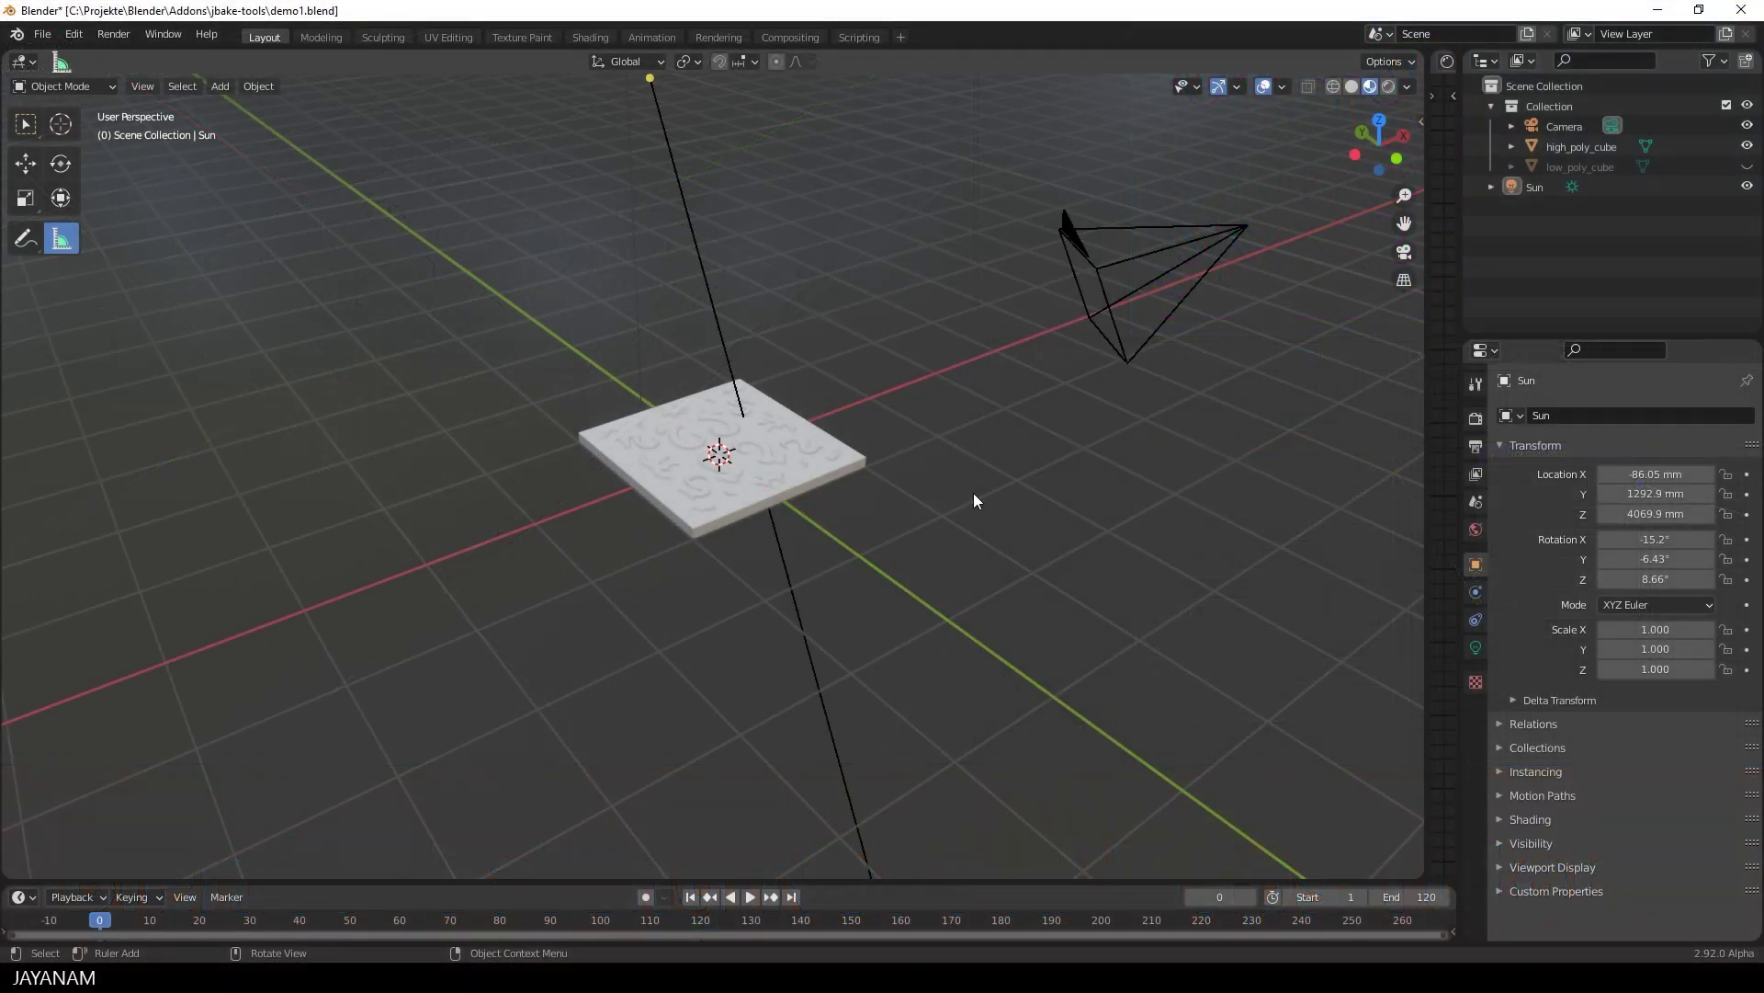
# Step: Select high_poly_cube and briefly toggle the Wireframe and Statistics overlays on and off
pyautogui.scroll(5, 973, 491)
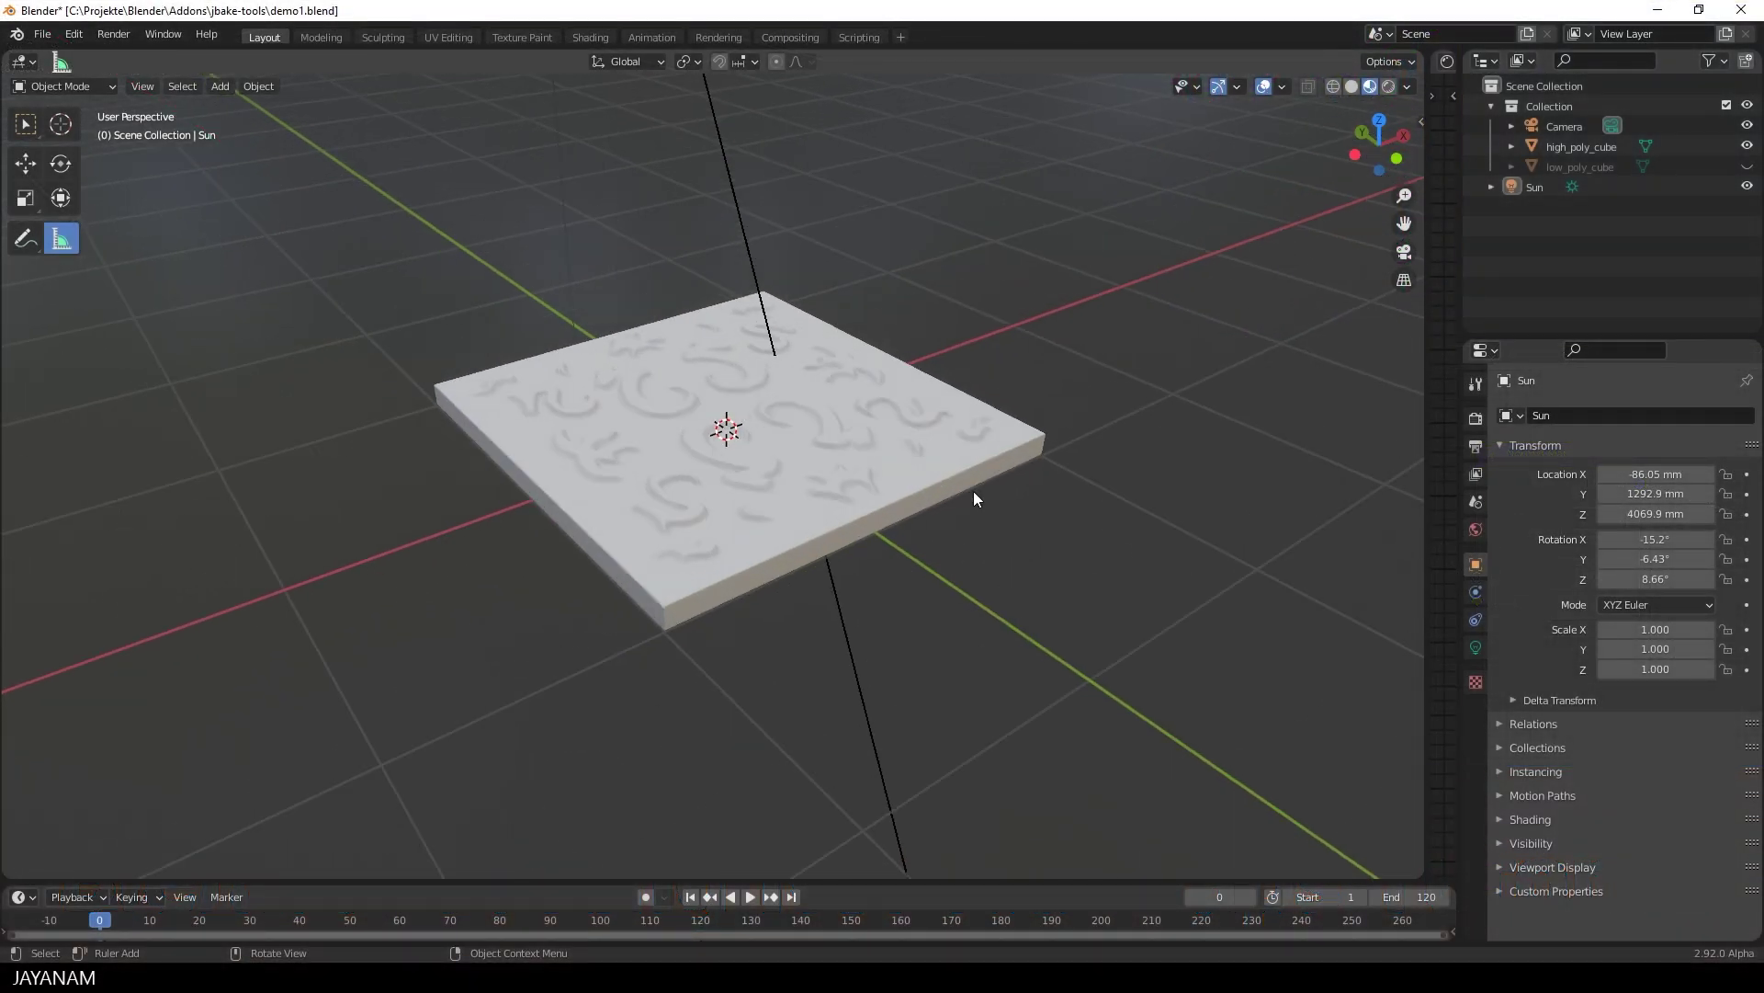
pyautogui.click(928, 422)
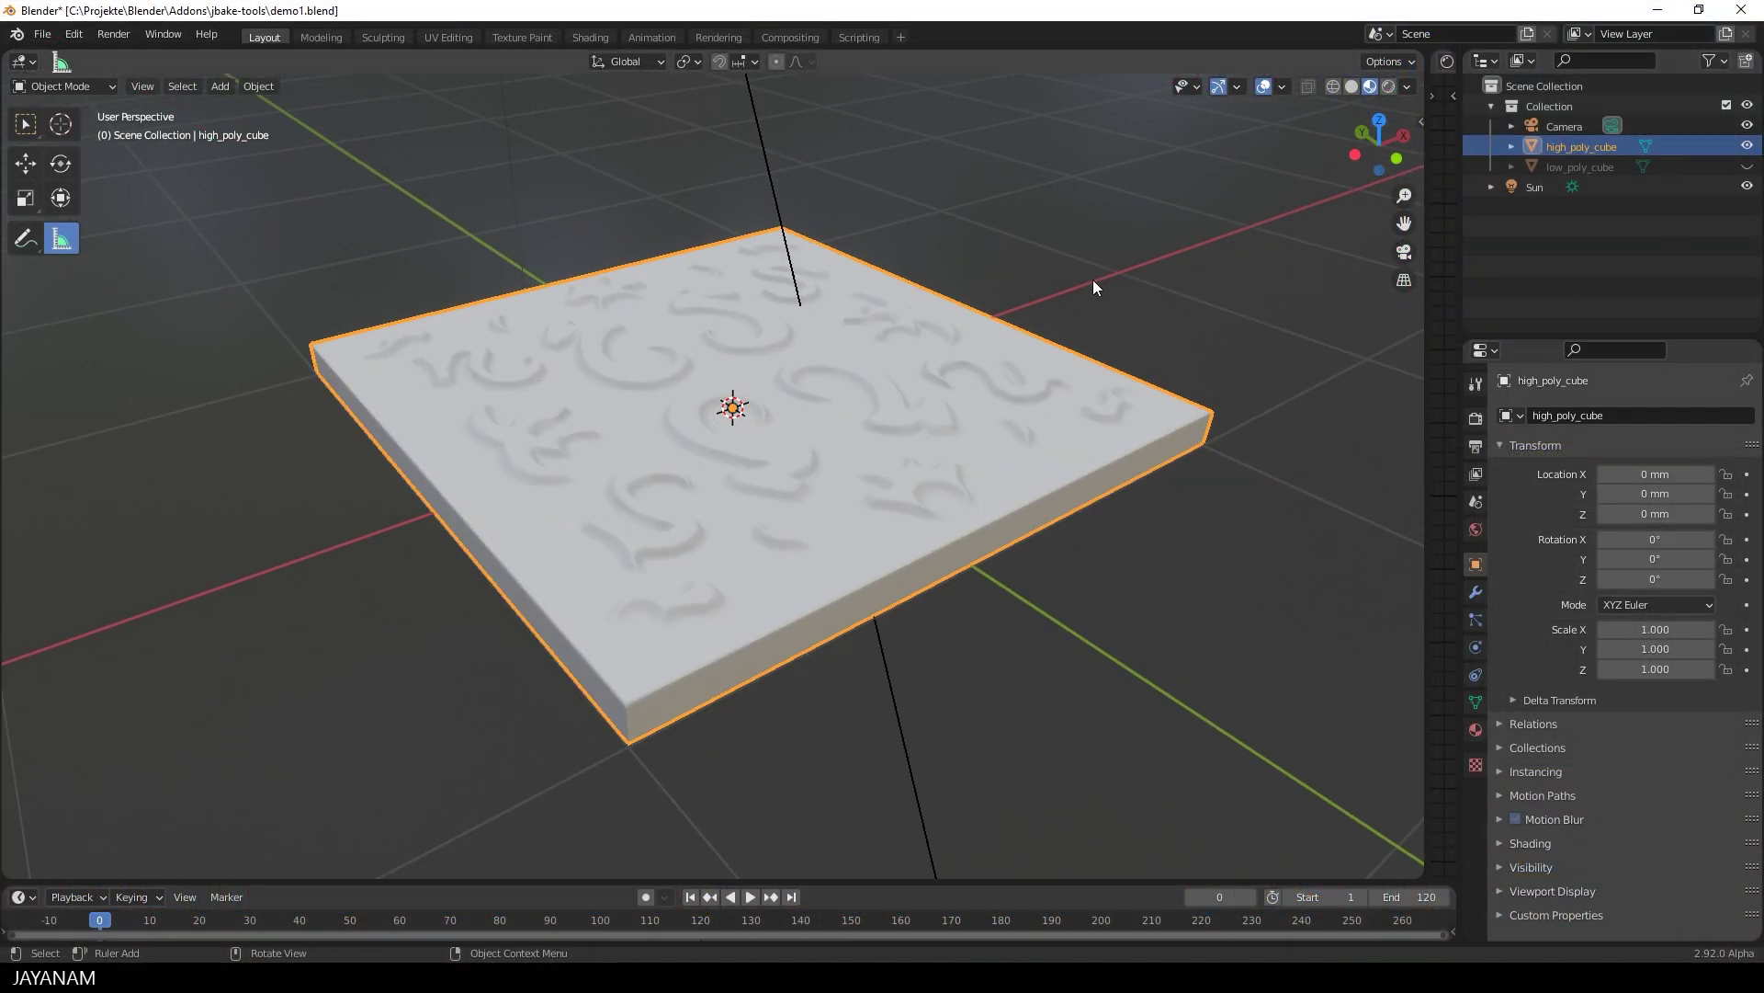
pyautogui.click(1283, 85)
pyautogui.click(1157, 478)
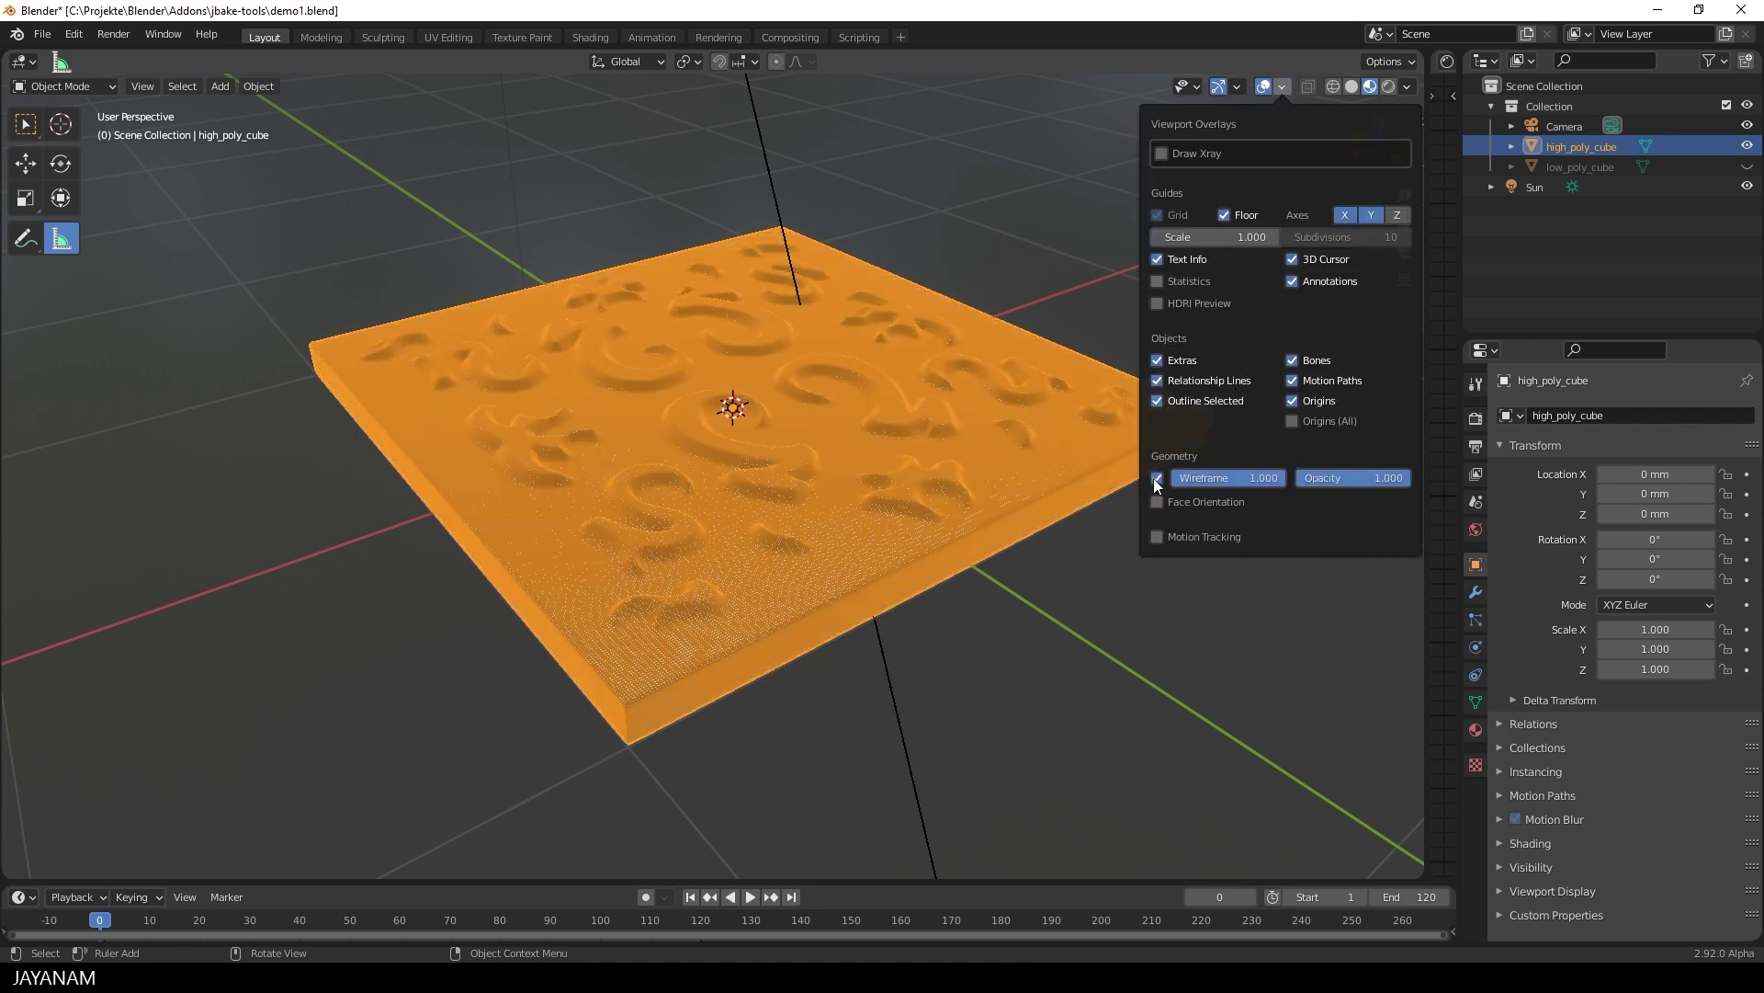
pyautogui.click(1157, 479)
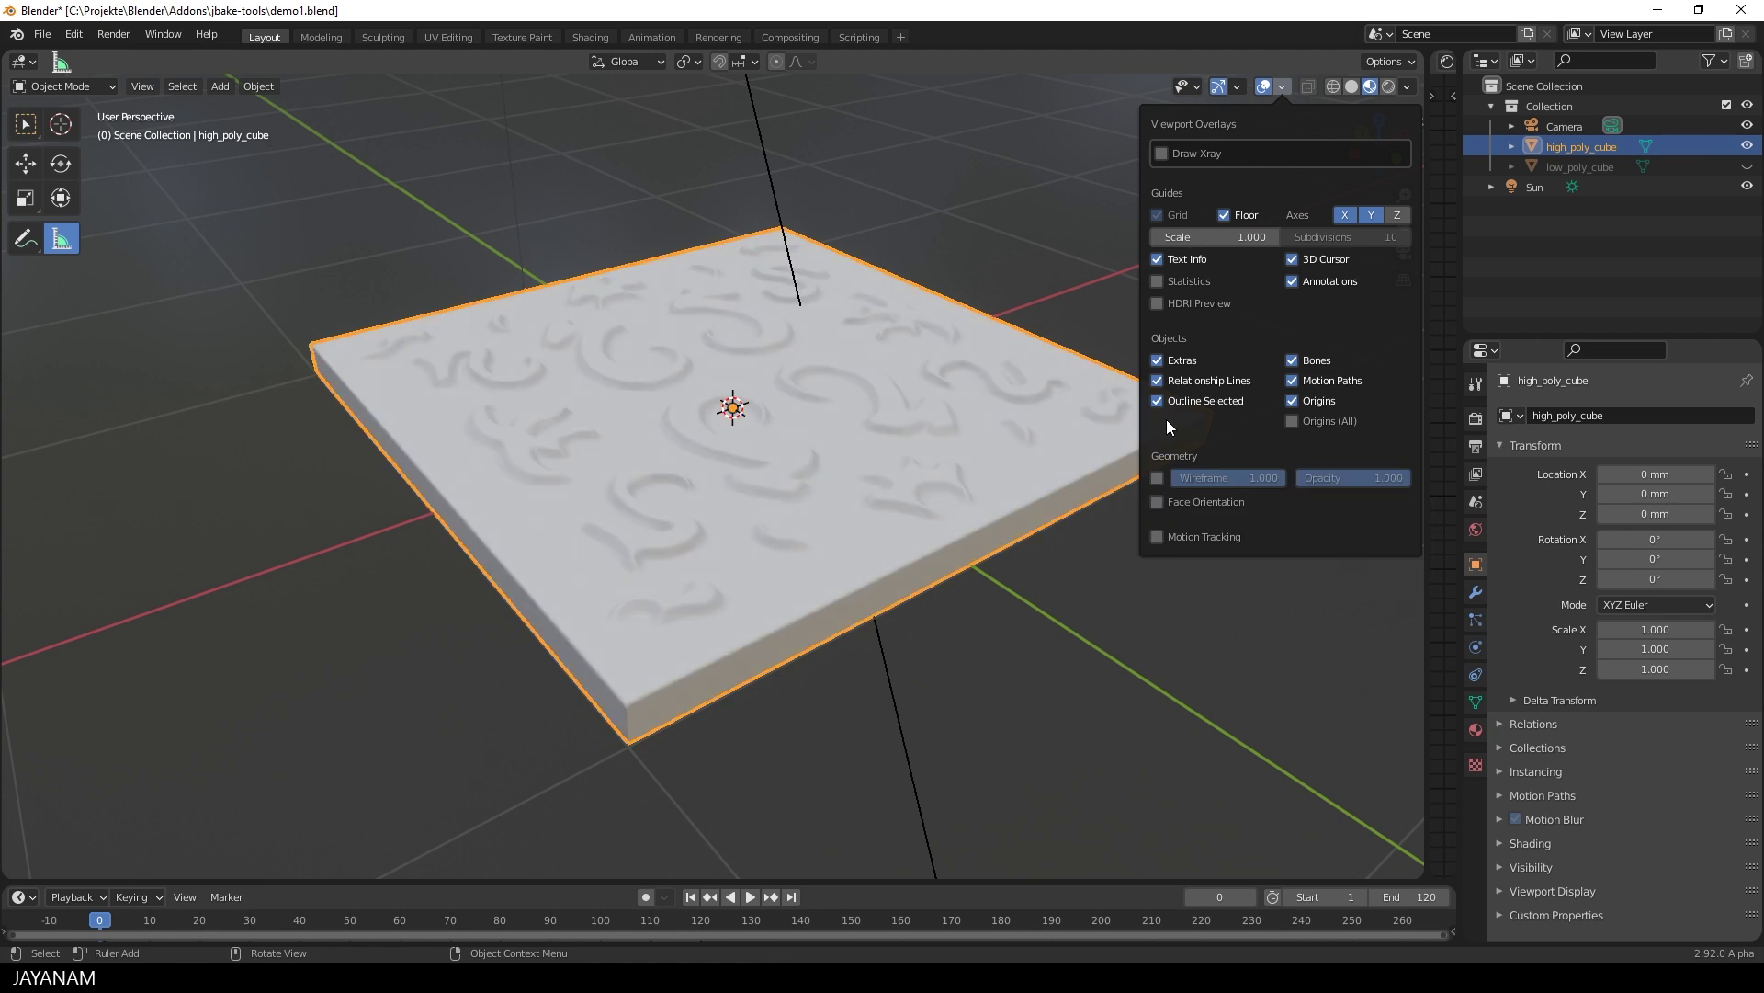
pyautogui.click(1157, 281)
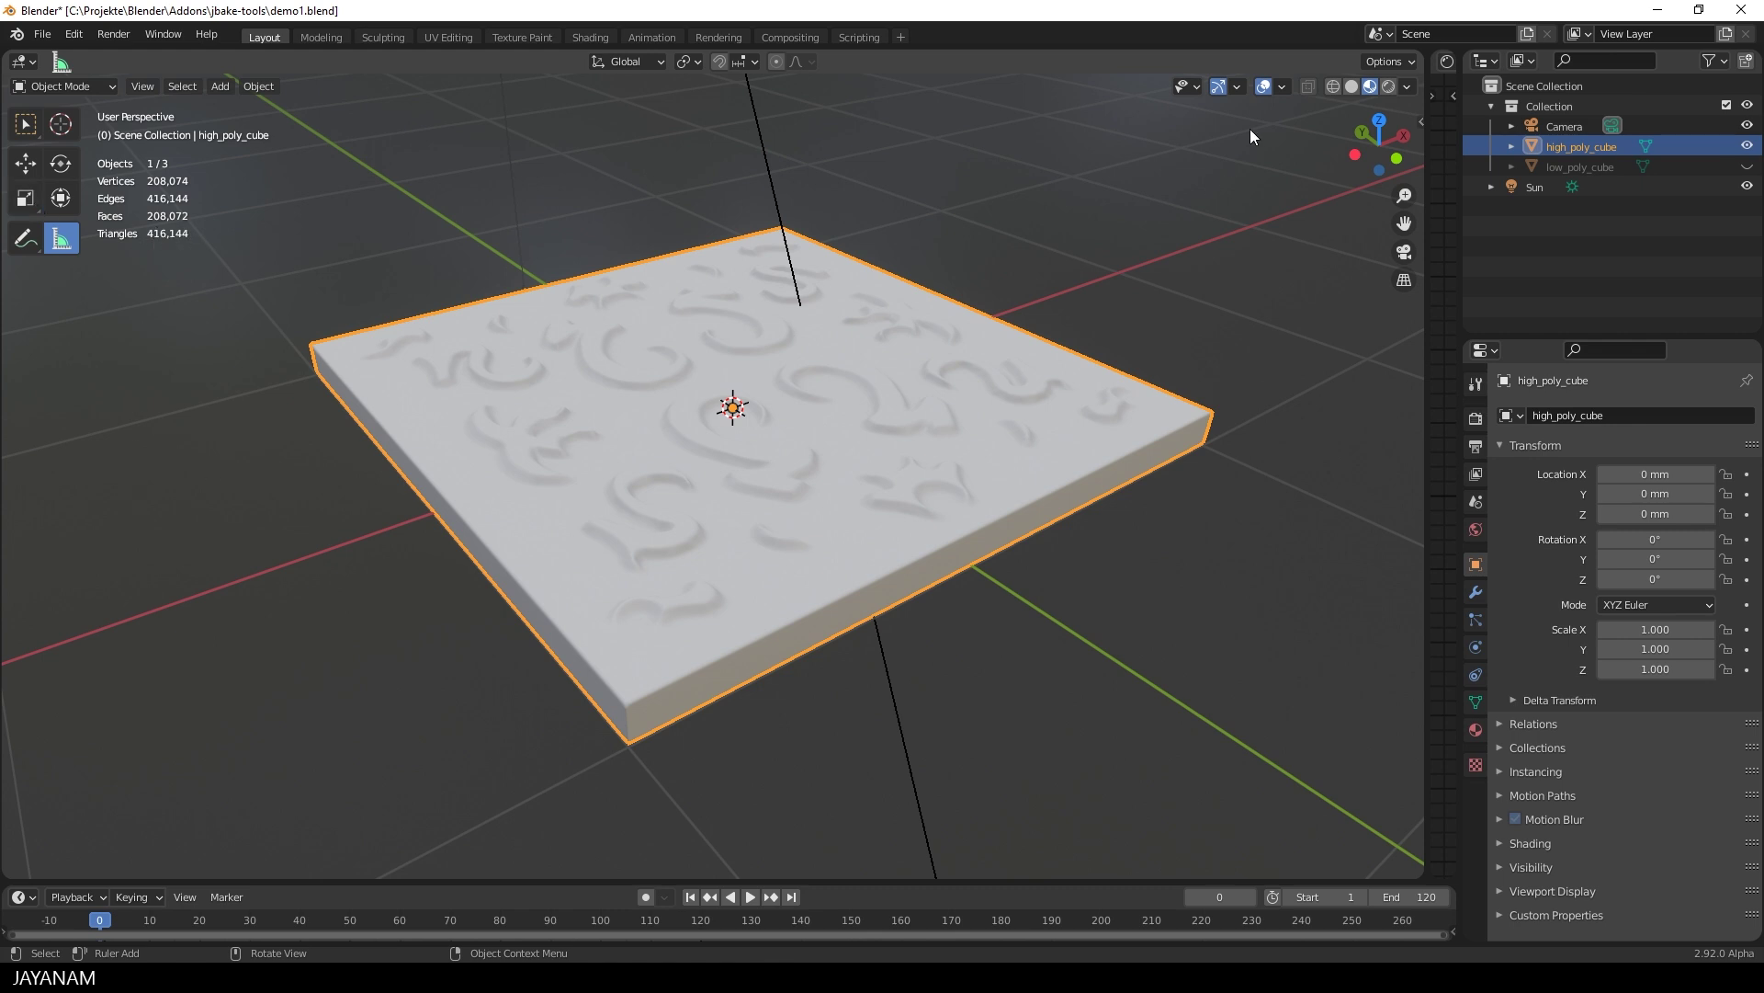
pyautogui.click(1283, 88)
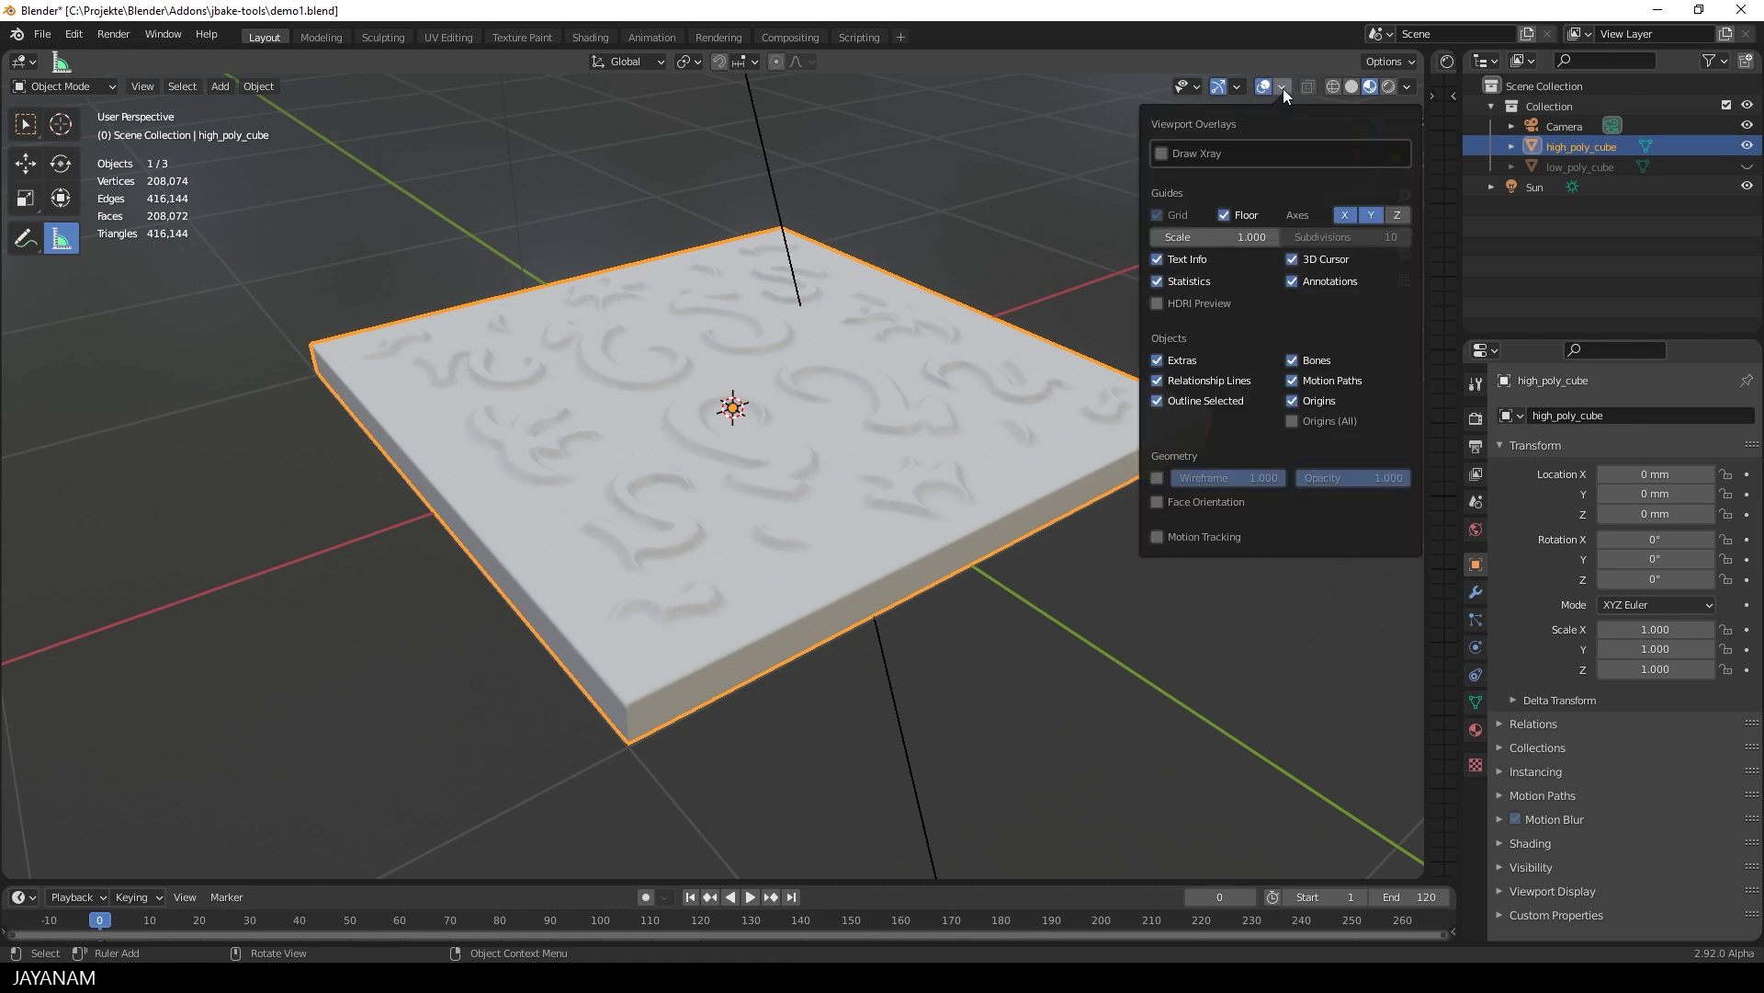
pyautogui.click(1158, 280)
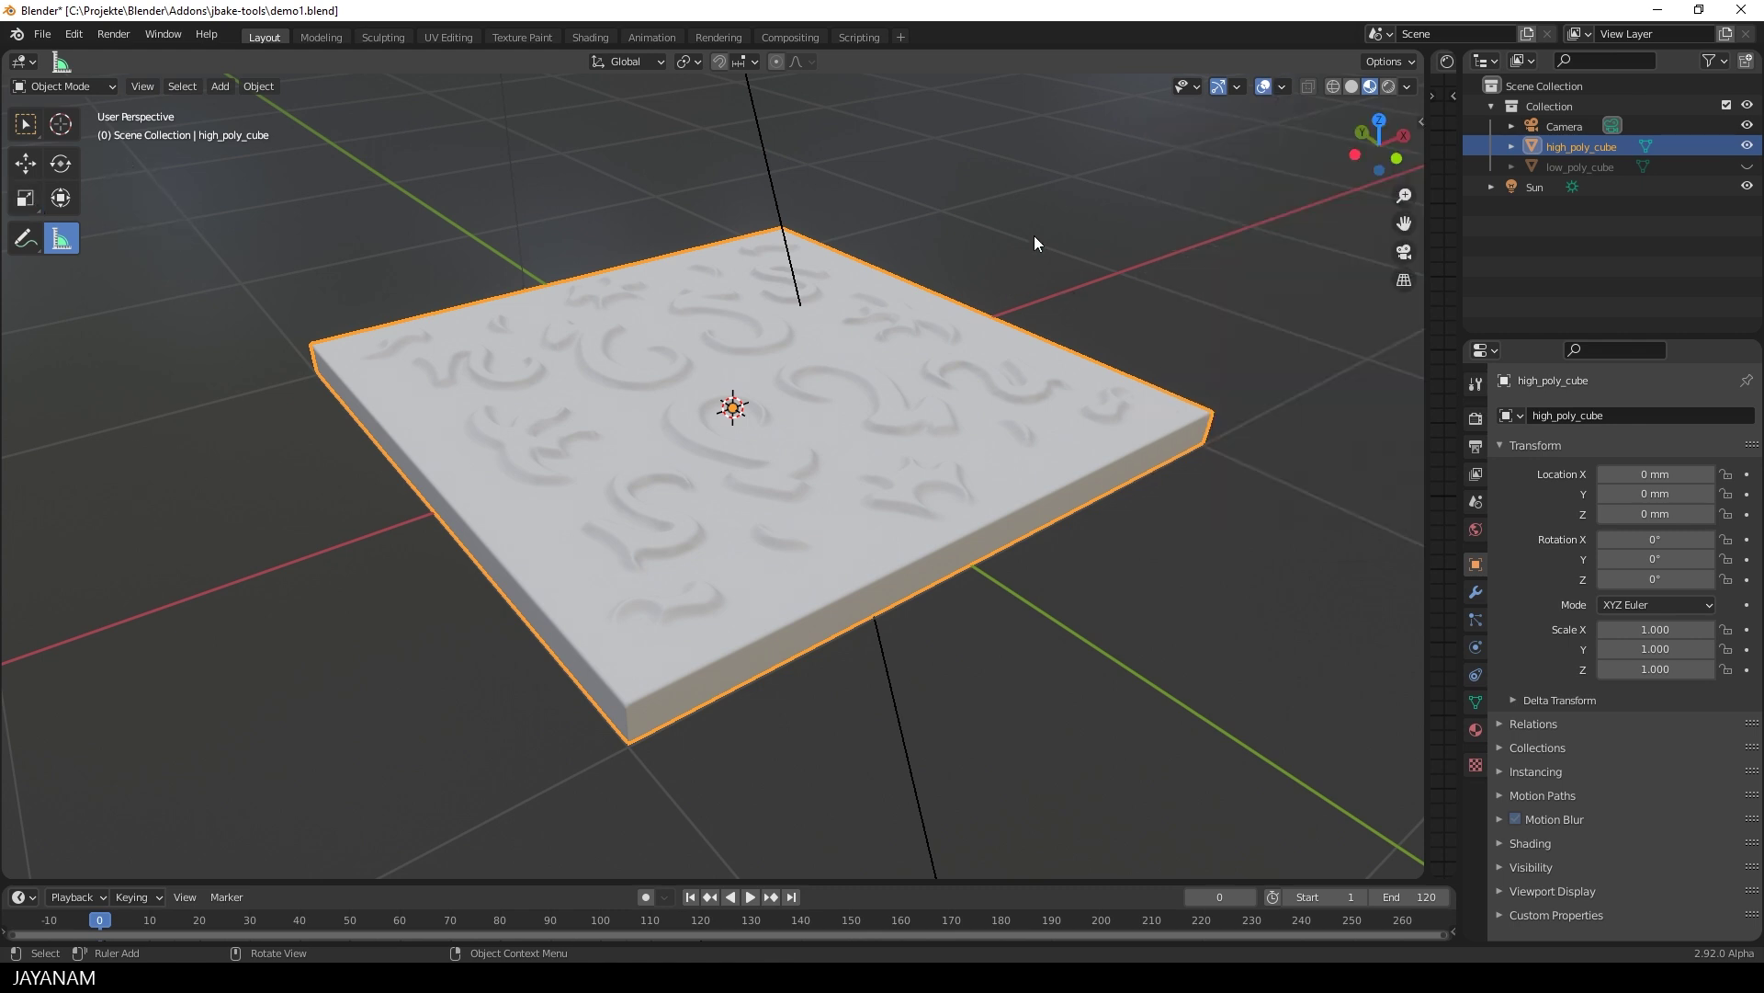
# Step: Hide high_poly_cube and show low_poly_cube so only the flat slab is visible
pyautogui.click(1747, 146)
pyautogui.click(1747, 166)
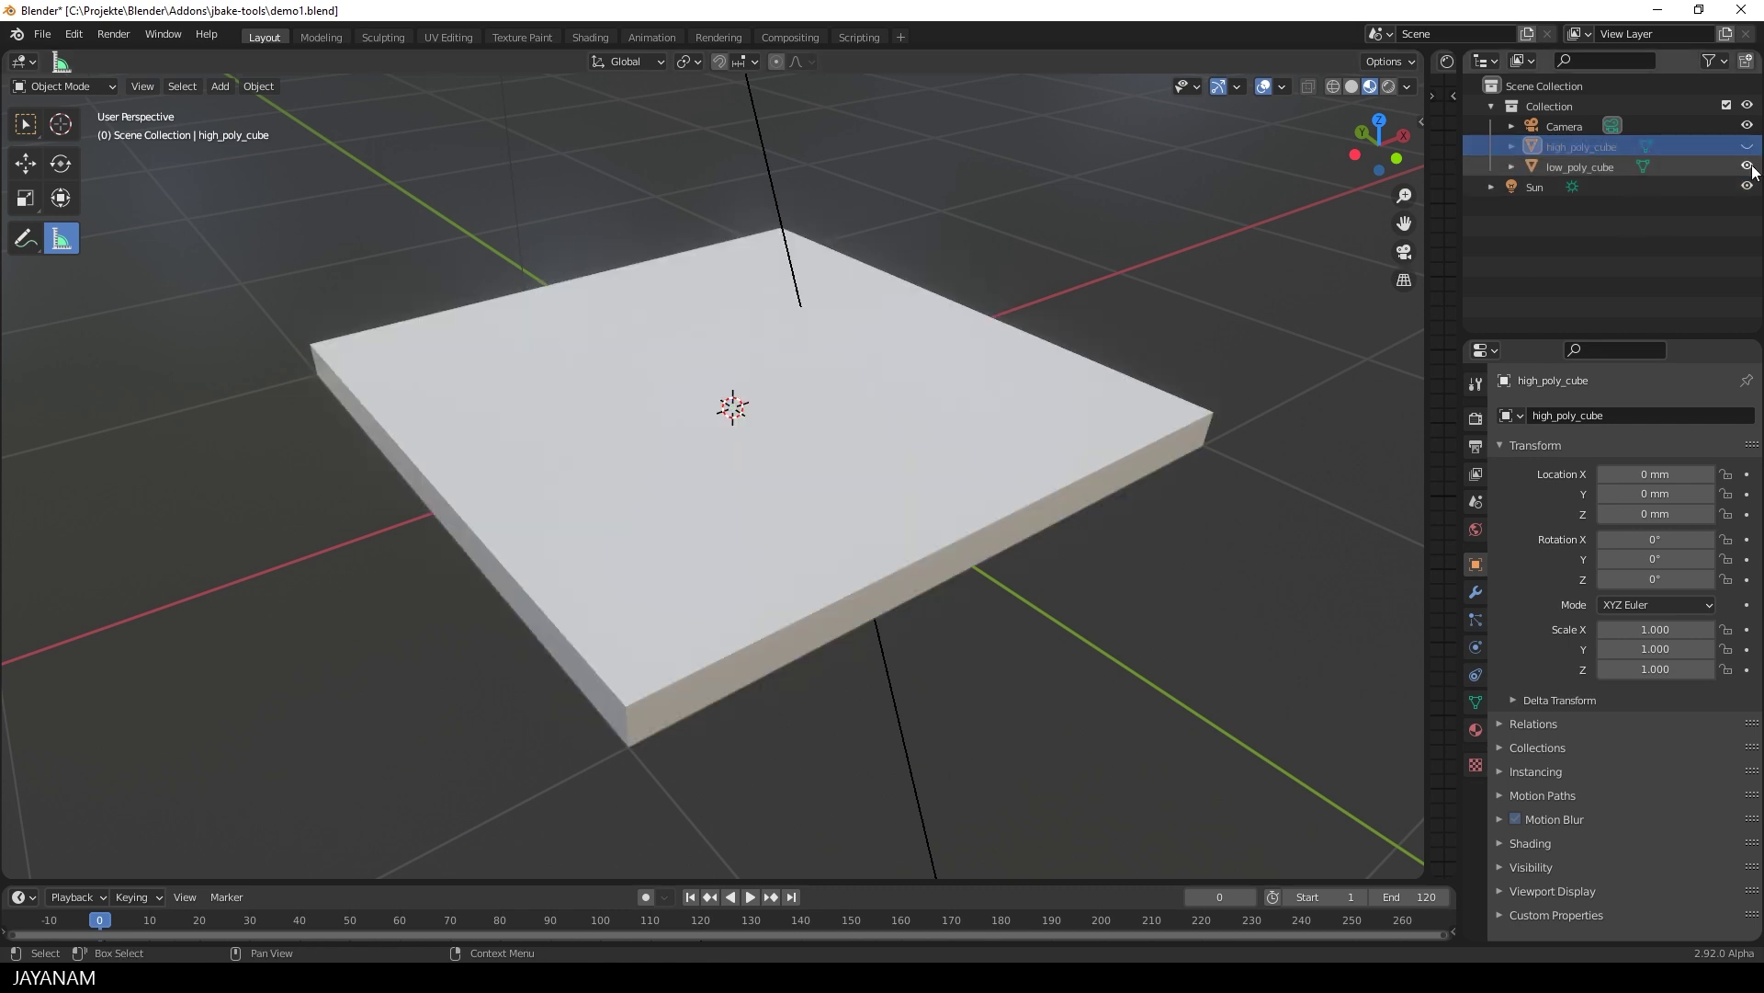
pyautogui.moveTo(1293, 501); pyautogui.dragTo(1186, 532, button='middle')
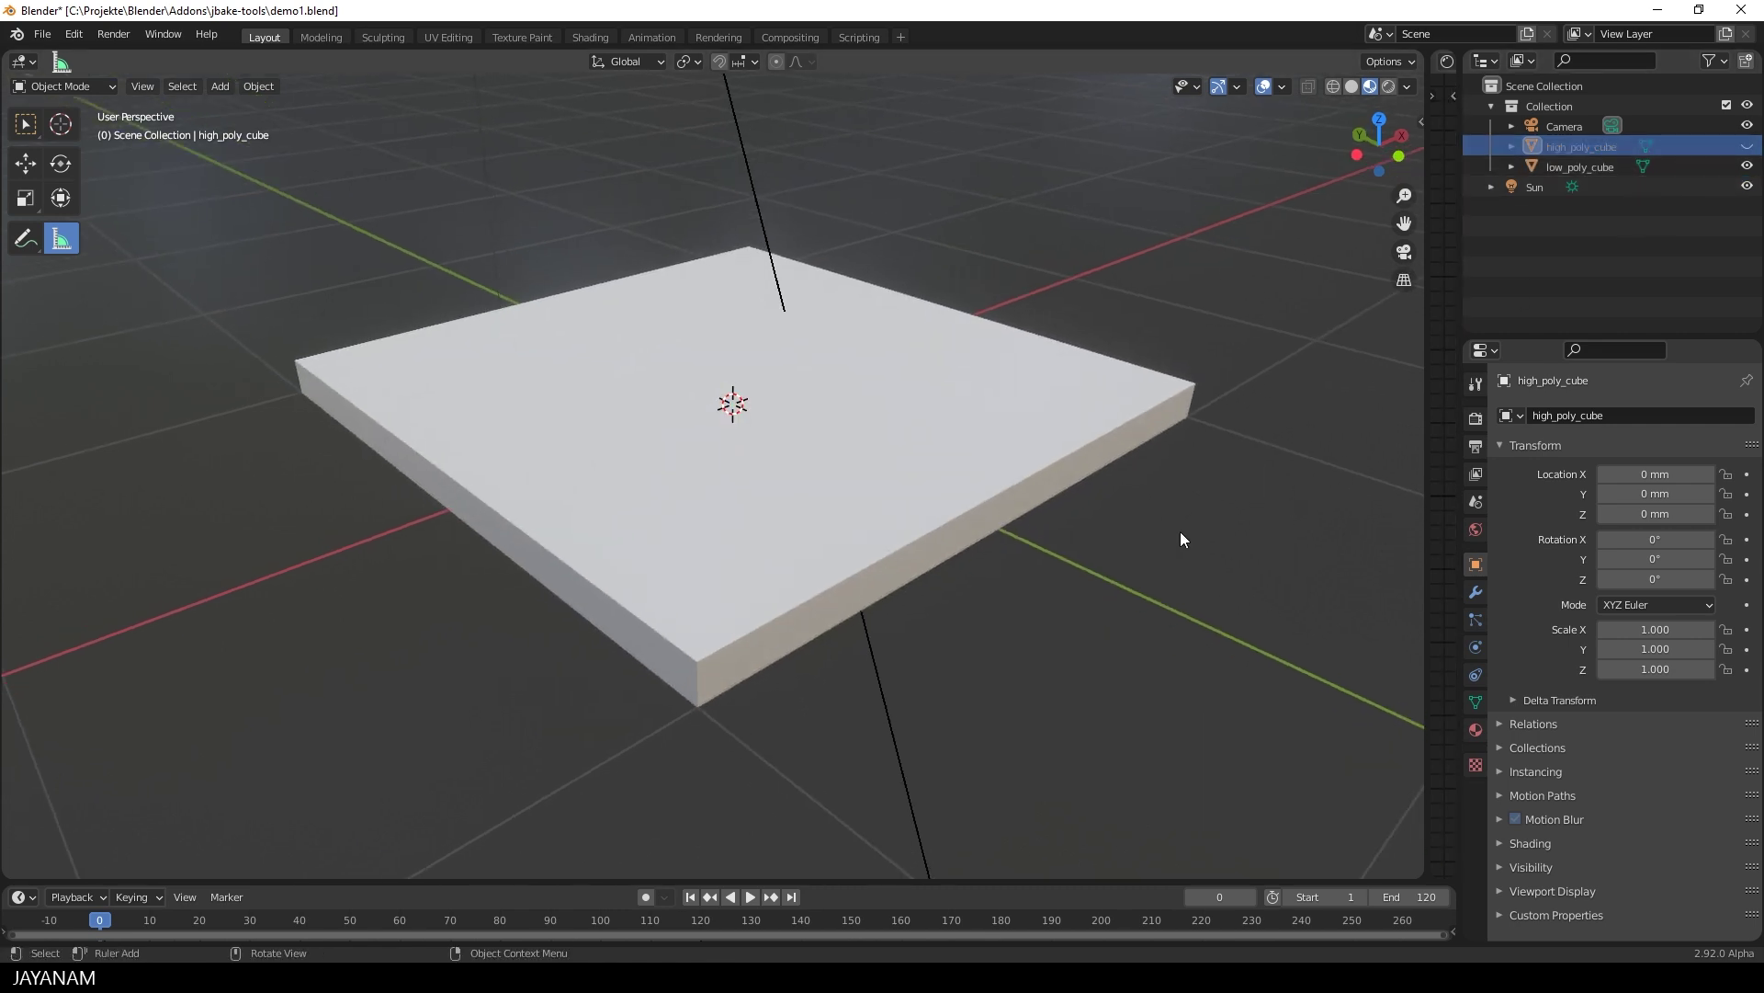
# Step: Inspect low_poly_cube in Edit Mode, unhide high_poly_cube, and return to Object Mode
pyautogui.click(898, 536)
pyautogui.press('Tab')
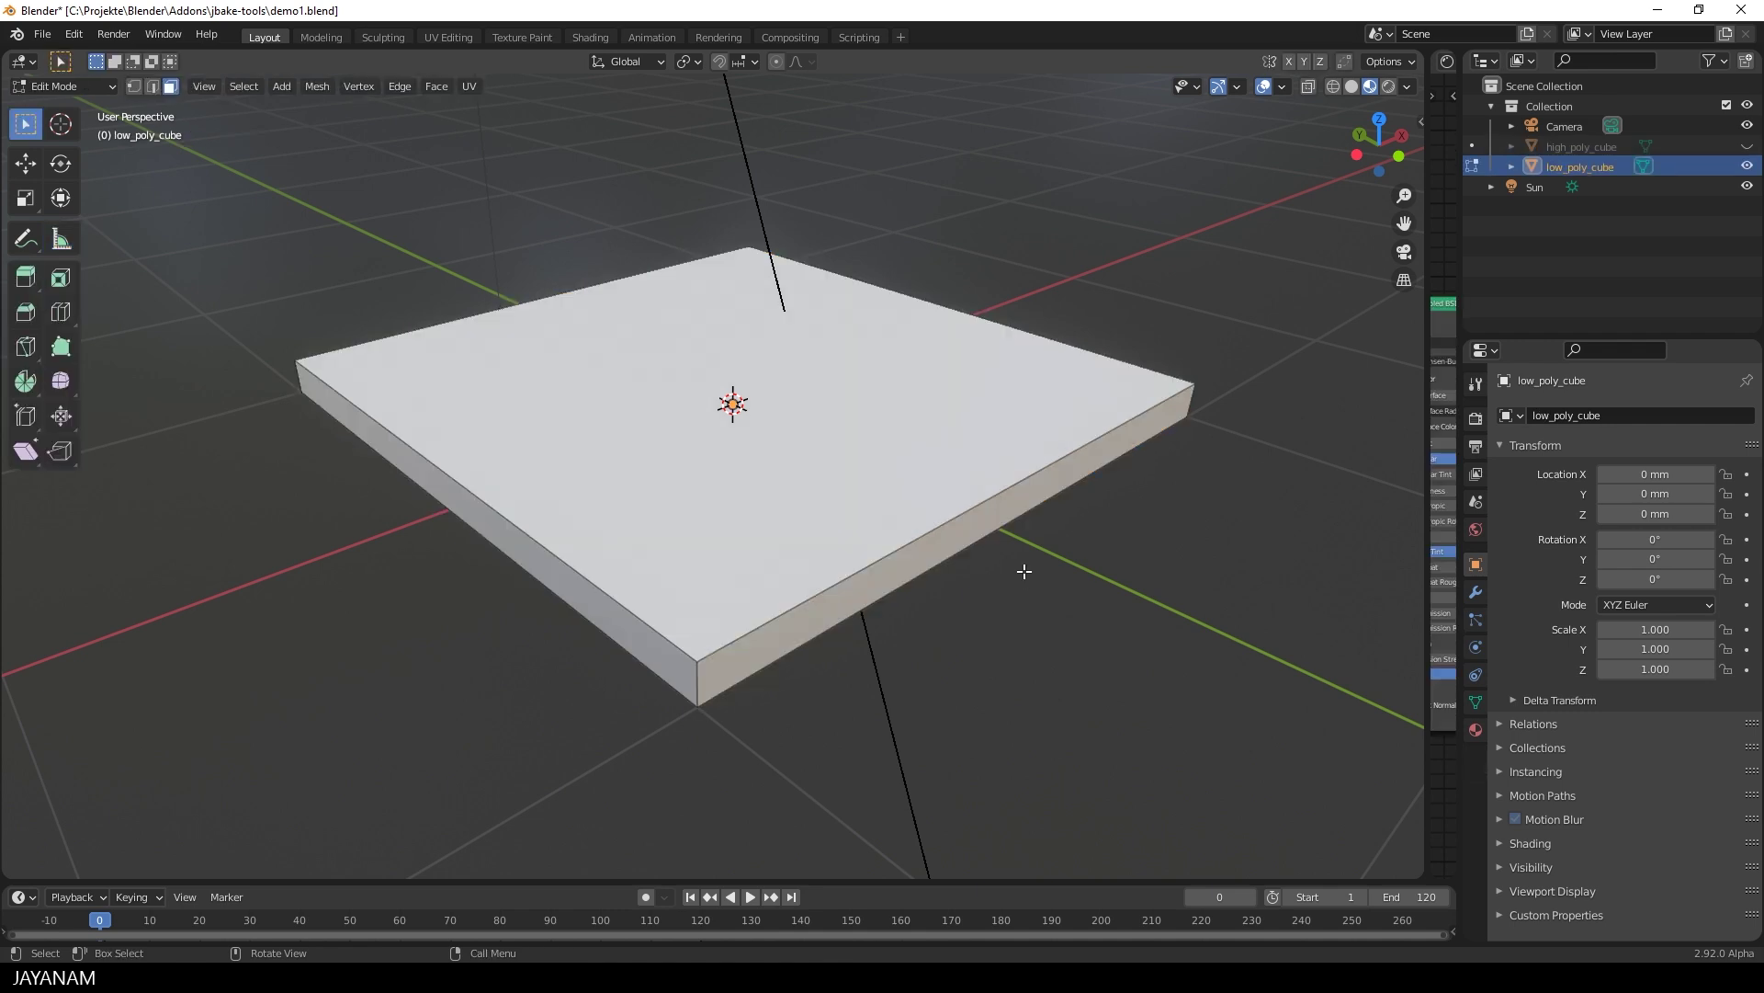
pyautogui.moveTo(1025, 571)
pyautogui.mouseDown(button='middle')
pyautogui.moveTo(1177, 548)
pyautogui.moveTo(1046, 558)
pyautogui.mouseUp(button='middle')
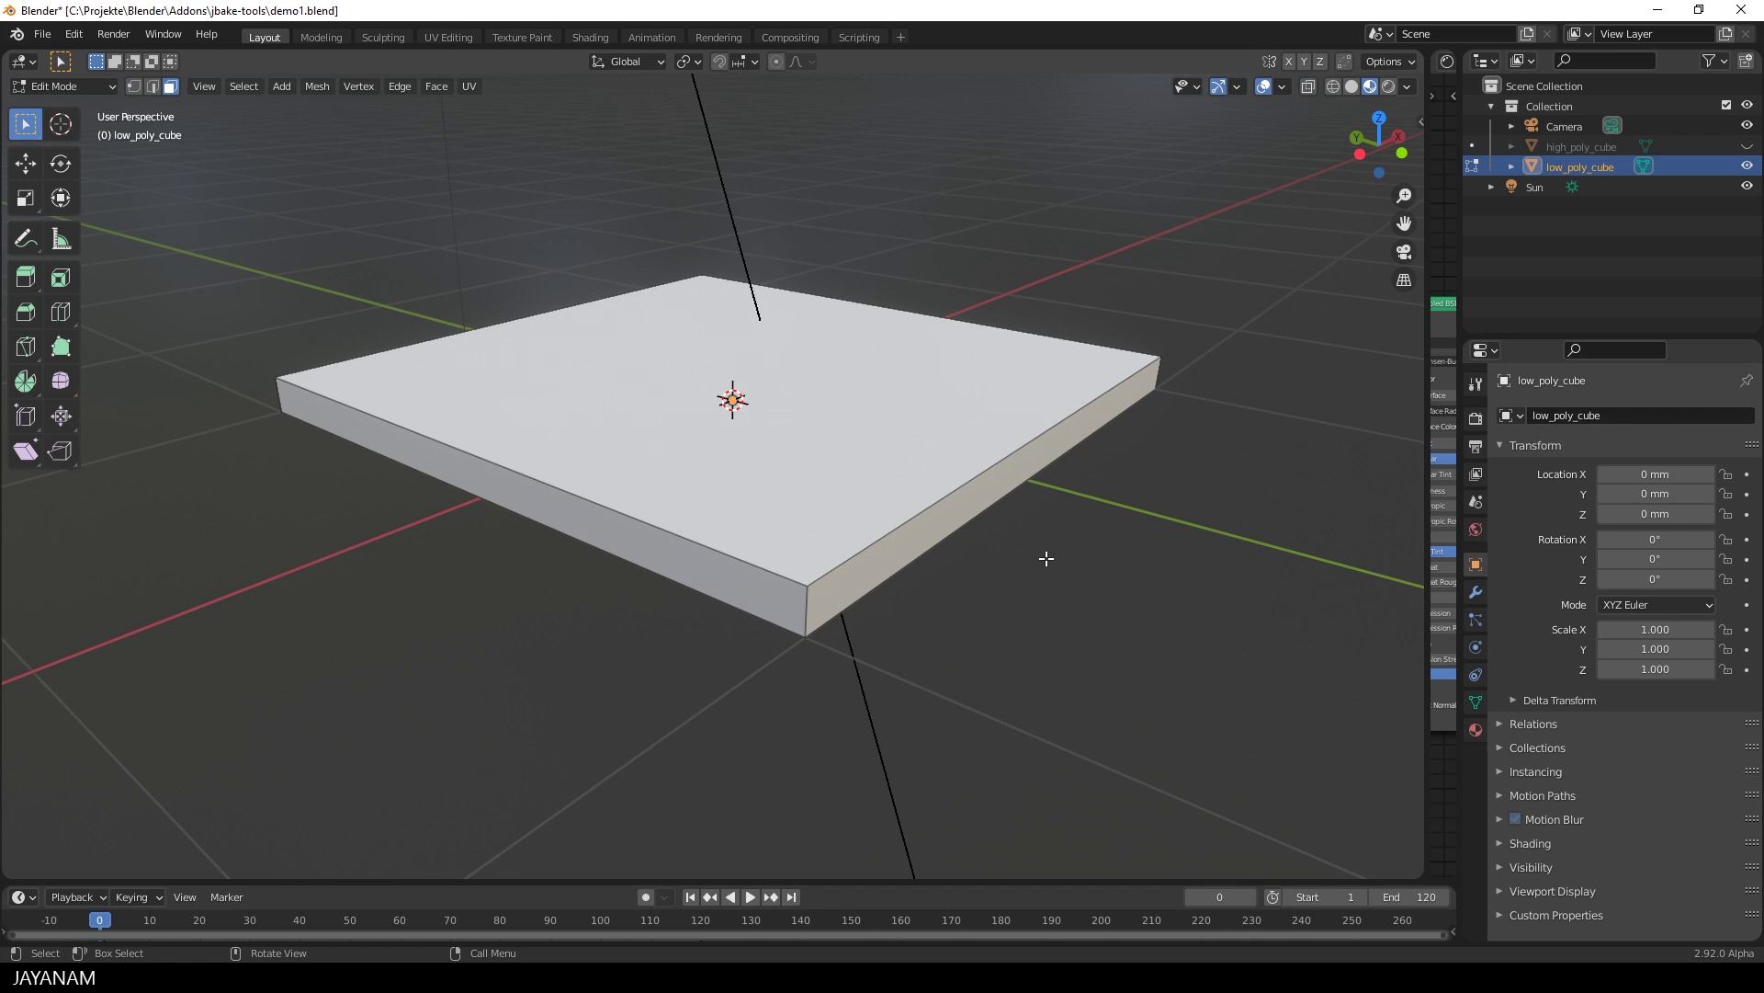
pyautogui.scroll(-1, 1045, 557)
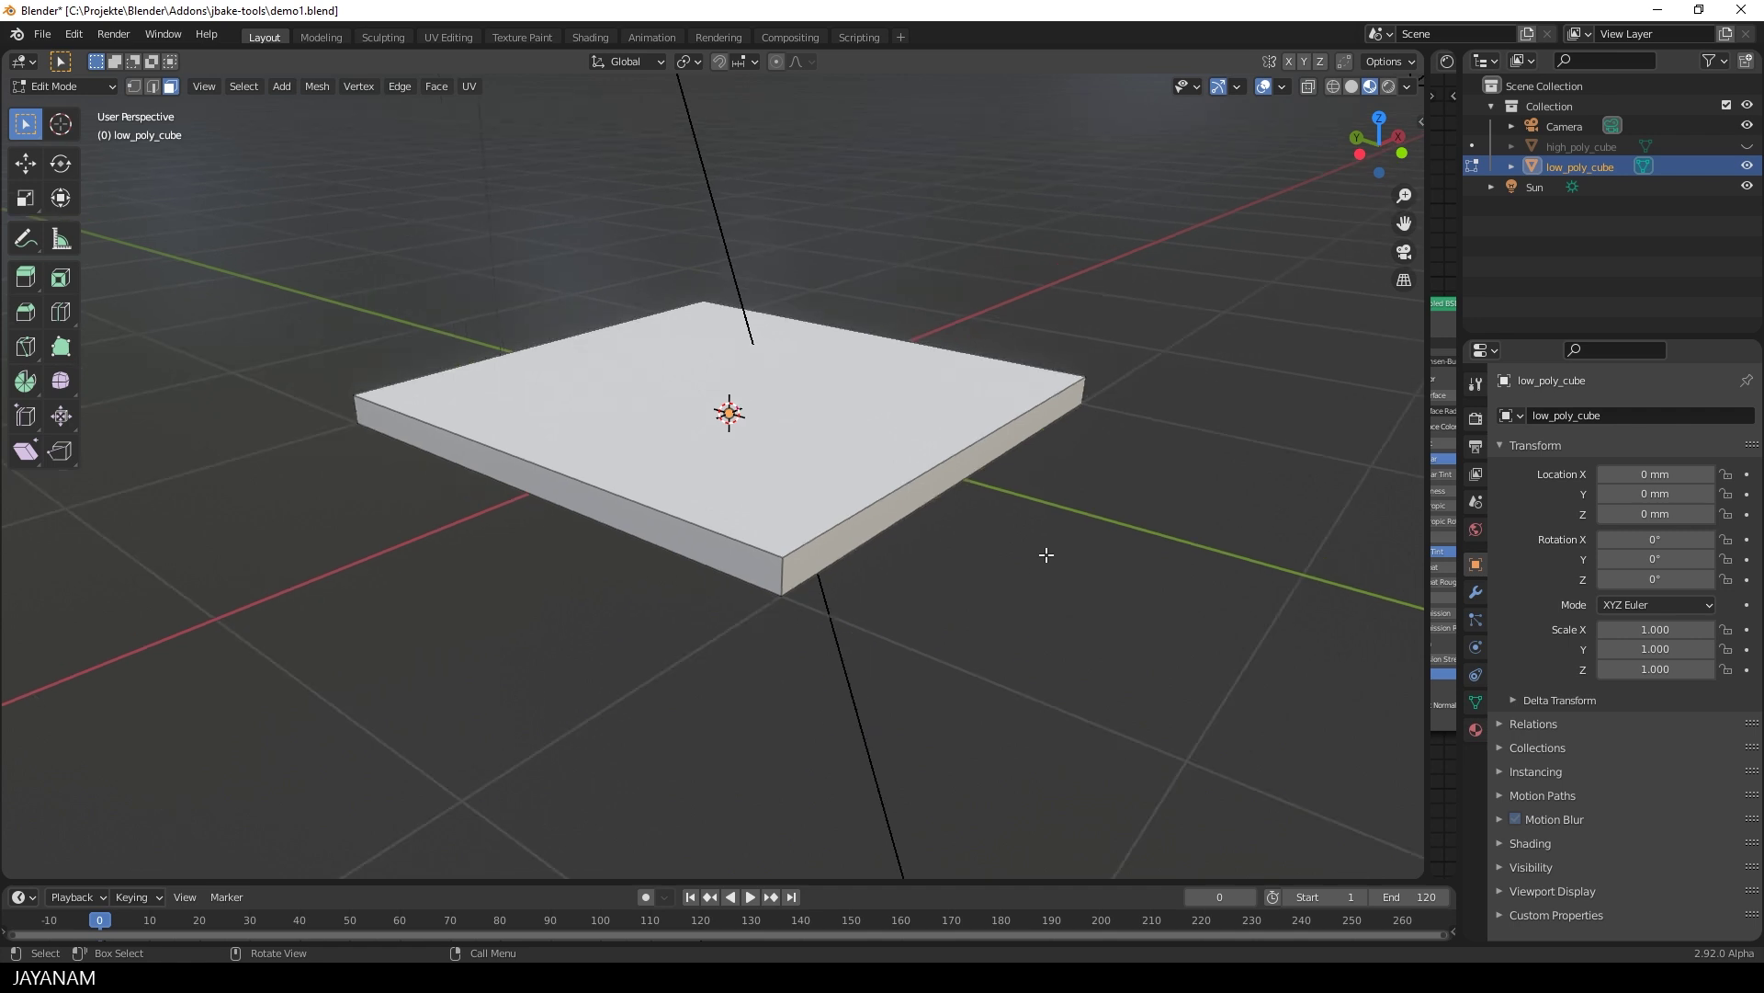
pyautogui.click(1747, 146)
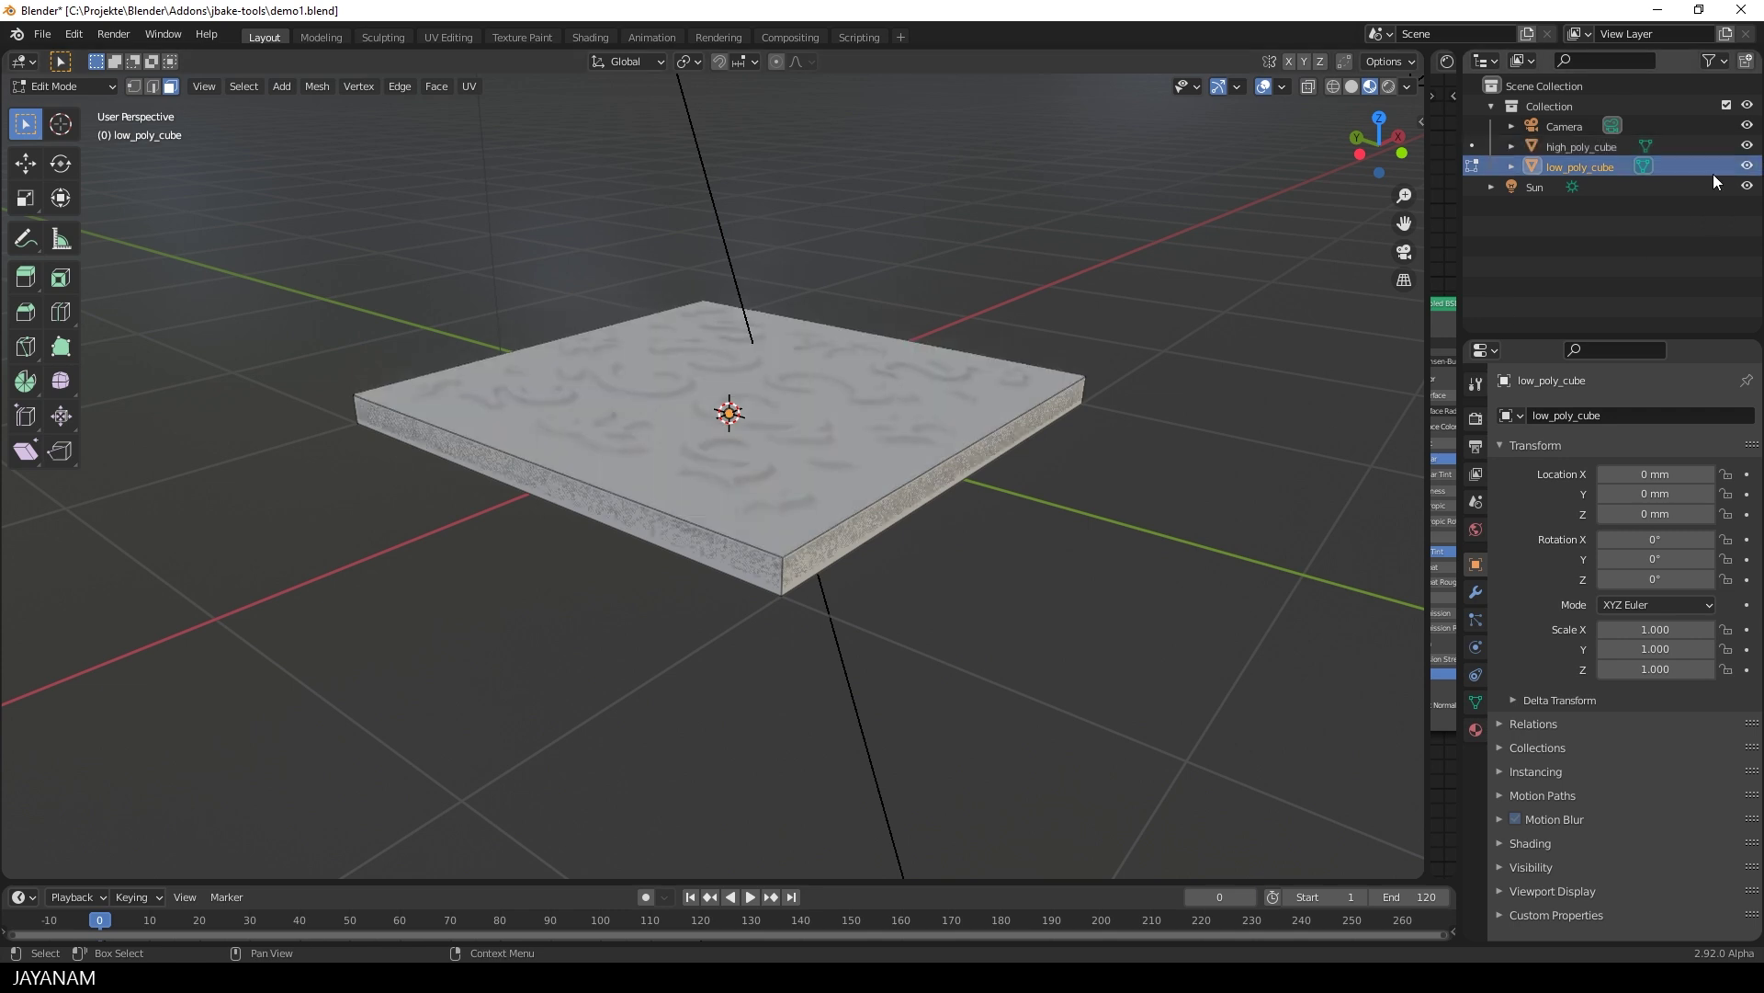
pyautogui.moveTo(1134, 465); pyautogui.dragTo(1130, 478, button='middle')
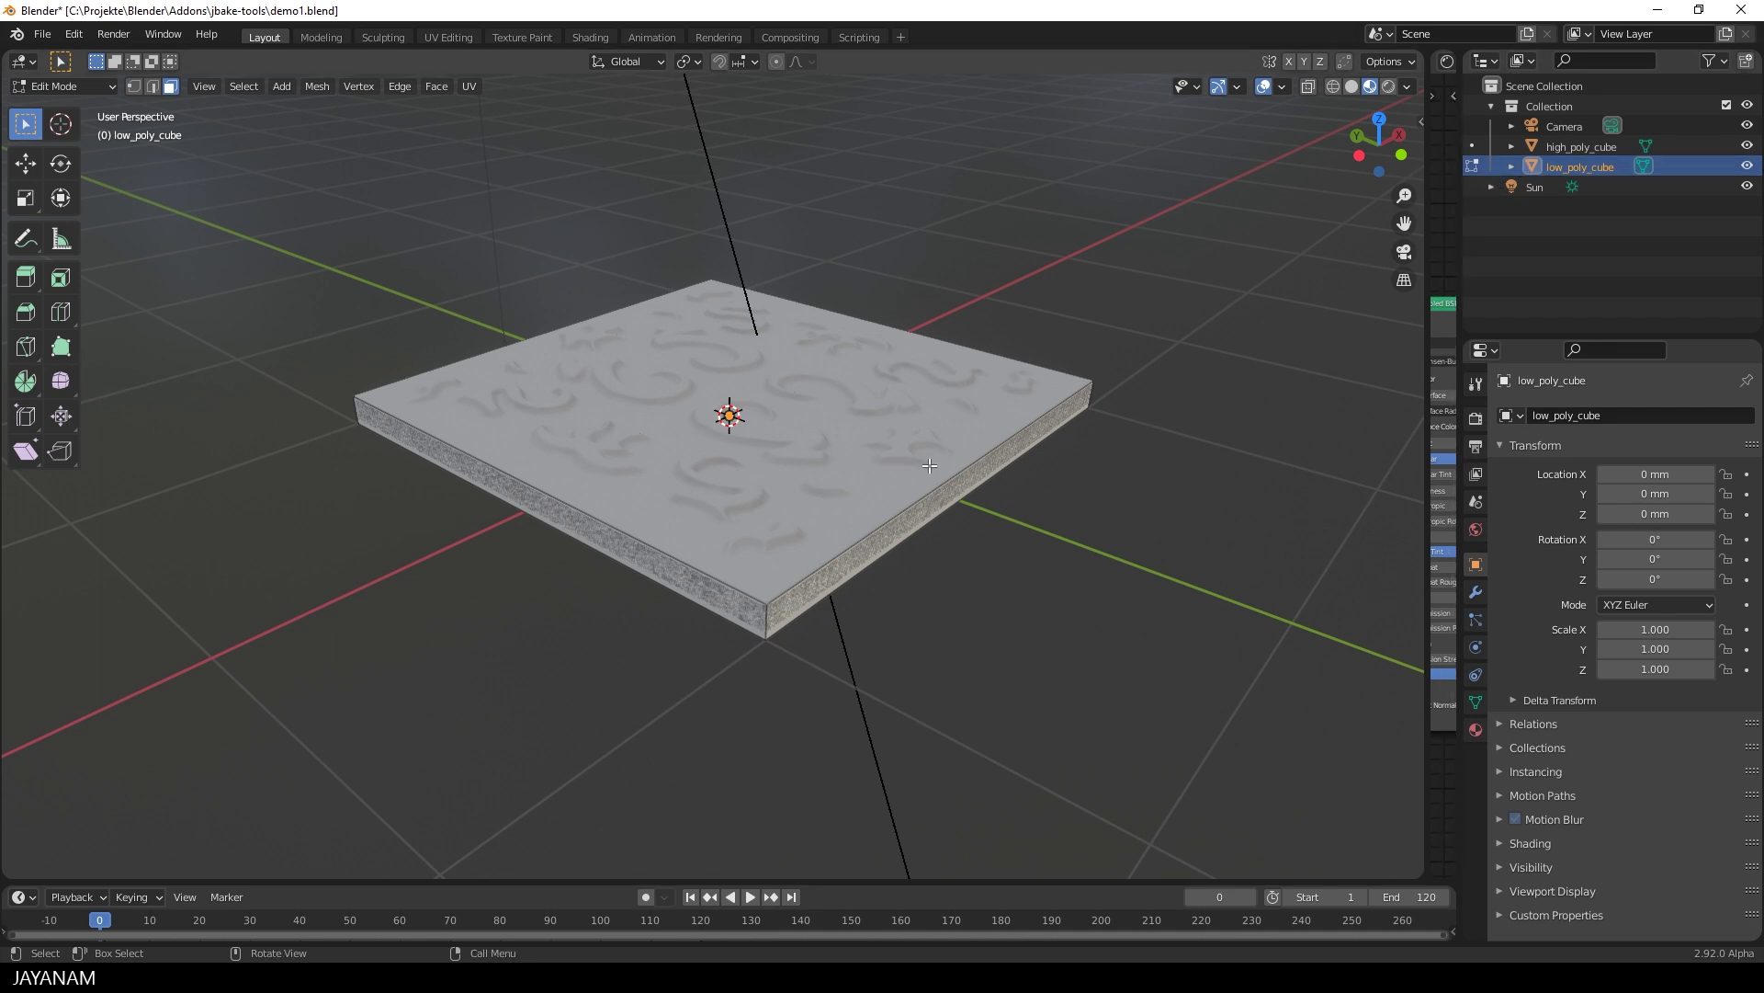
pyautogui.press('Tab')
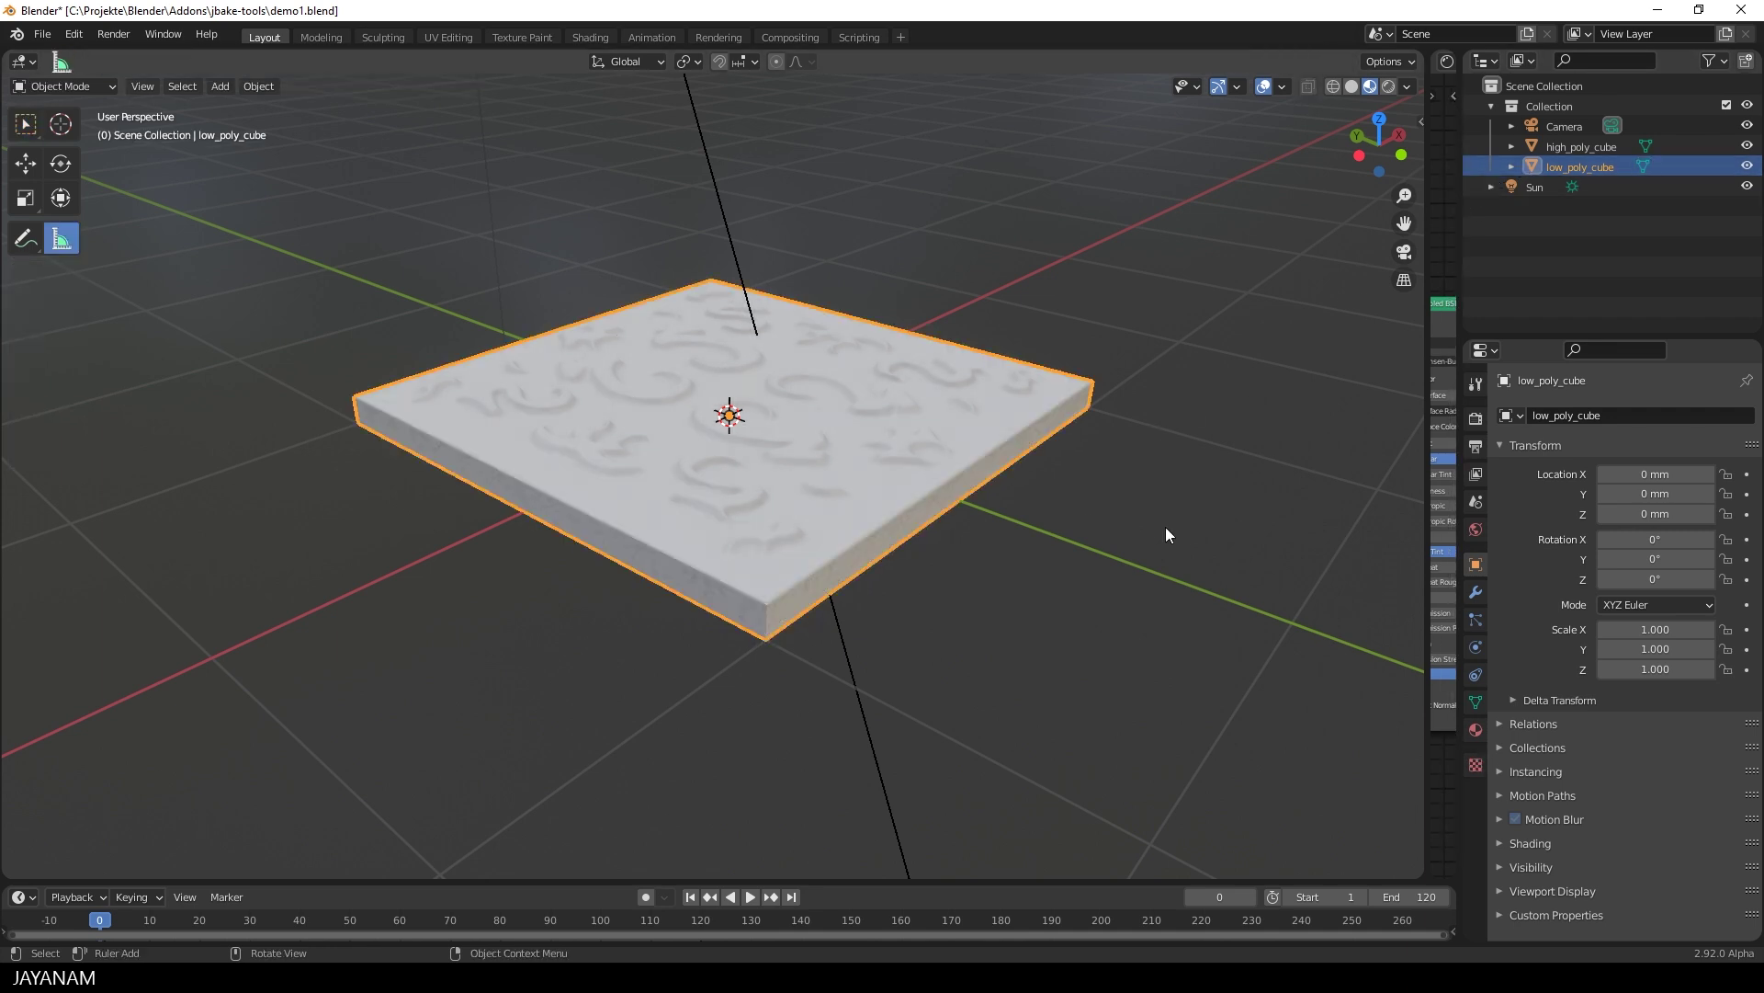
# Step: Open the Shader Editor beside the 3D view and hide high_poly_cube again
pyautogui.moveTo(1427, 538); pyautogui.dragTo(799, 511)
pyautogui.scroll(3, 726, 546)
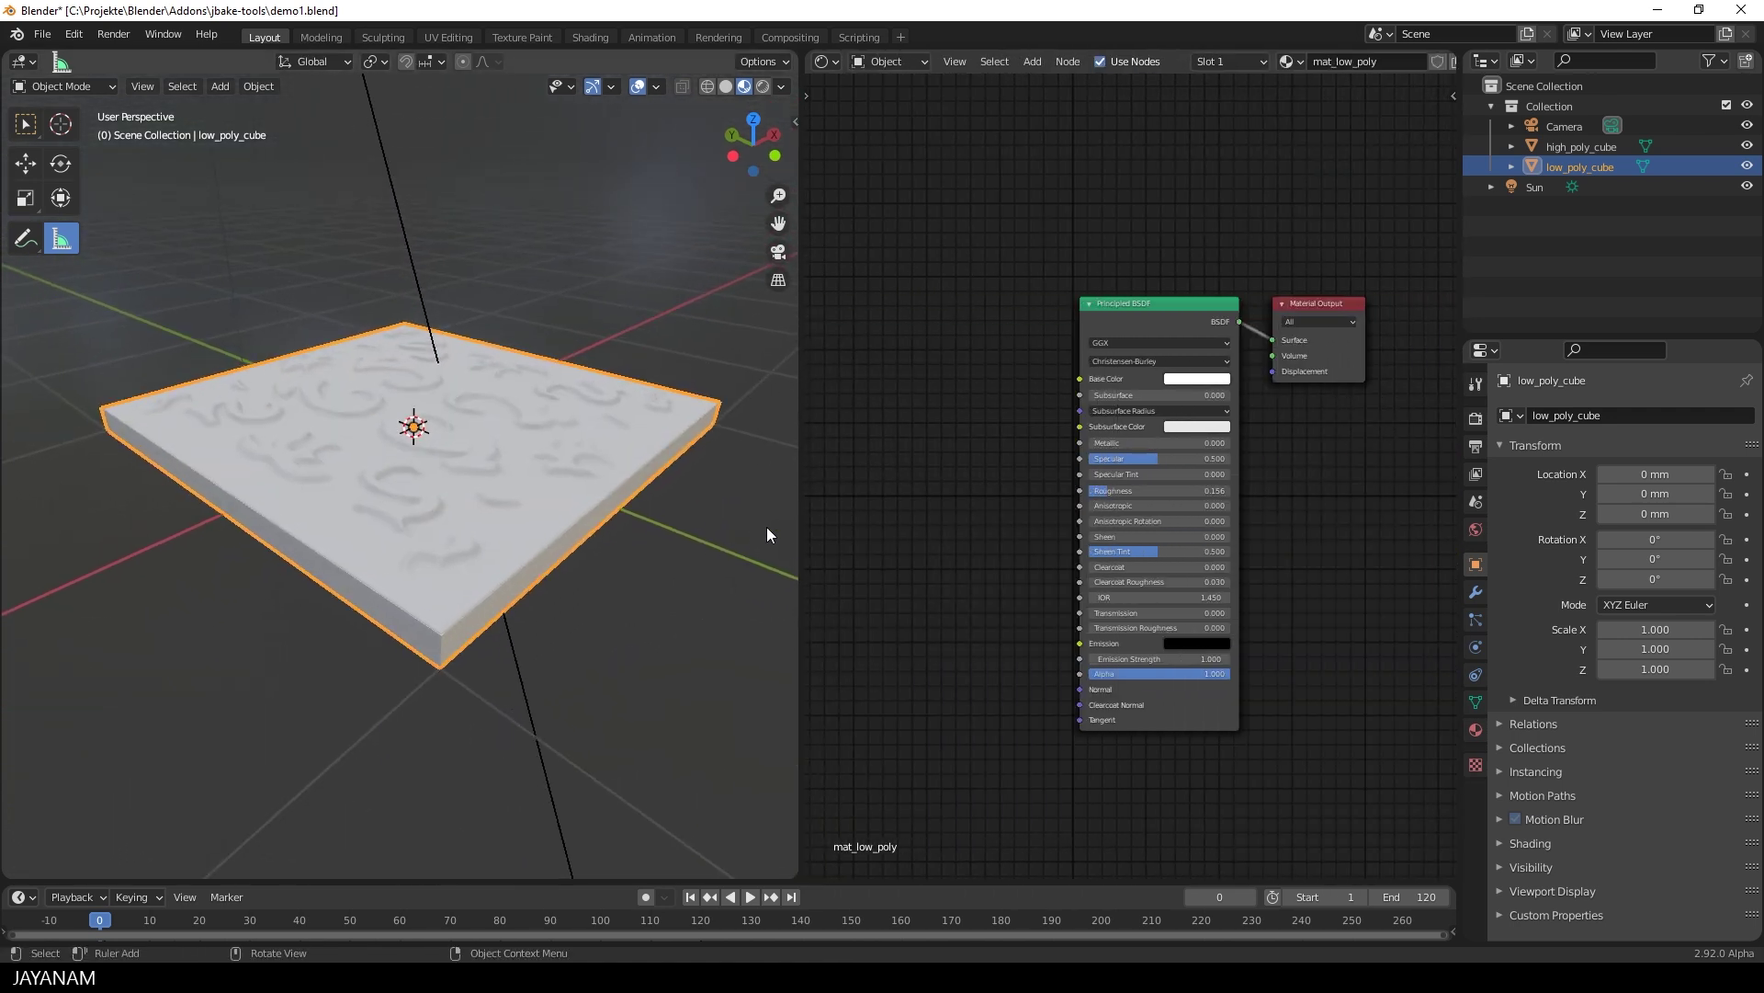
pyautogui.click(1747, 146)
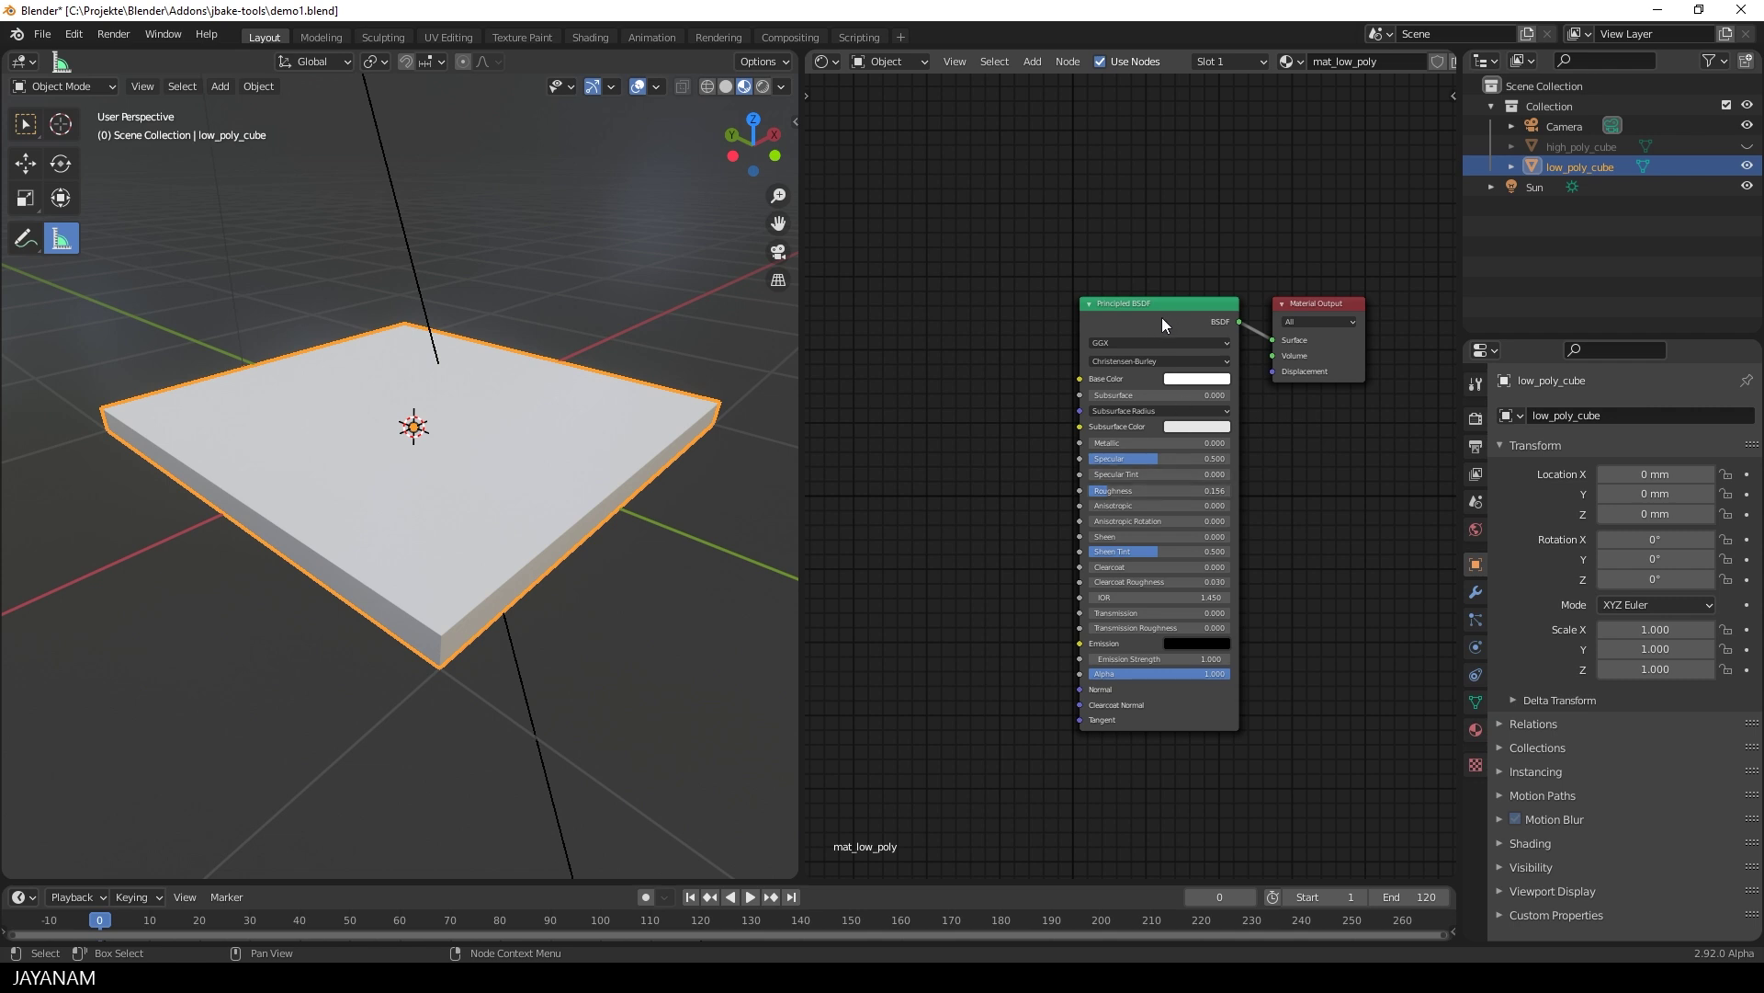
pyautogui.moveTo(977, 484); pyautogui.dragTo(1011, 426, button='middle')
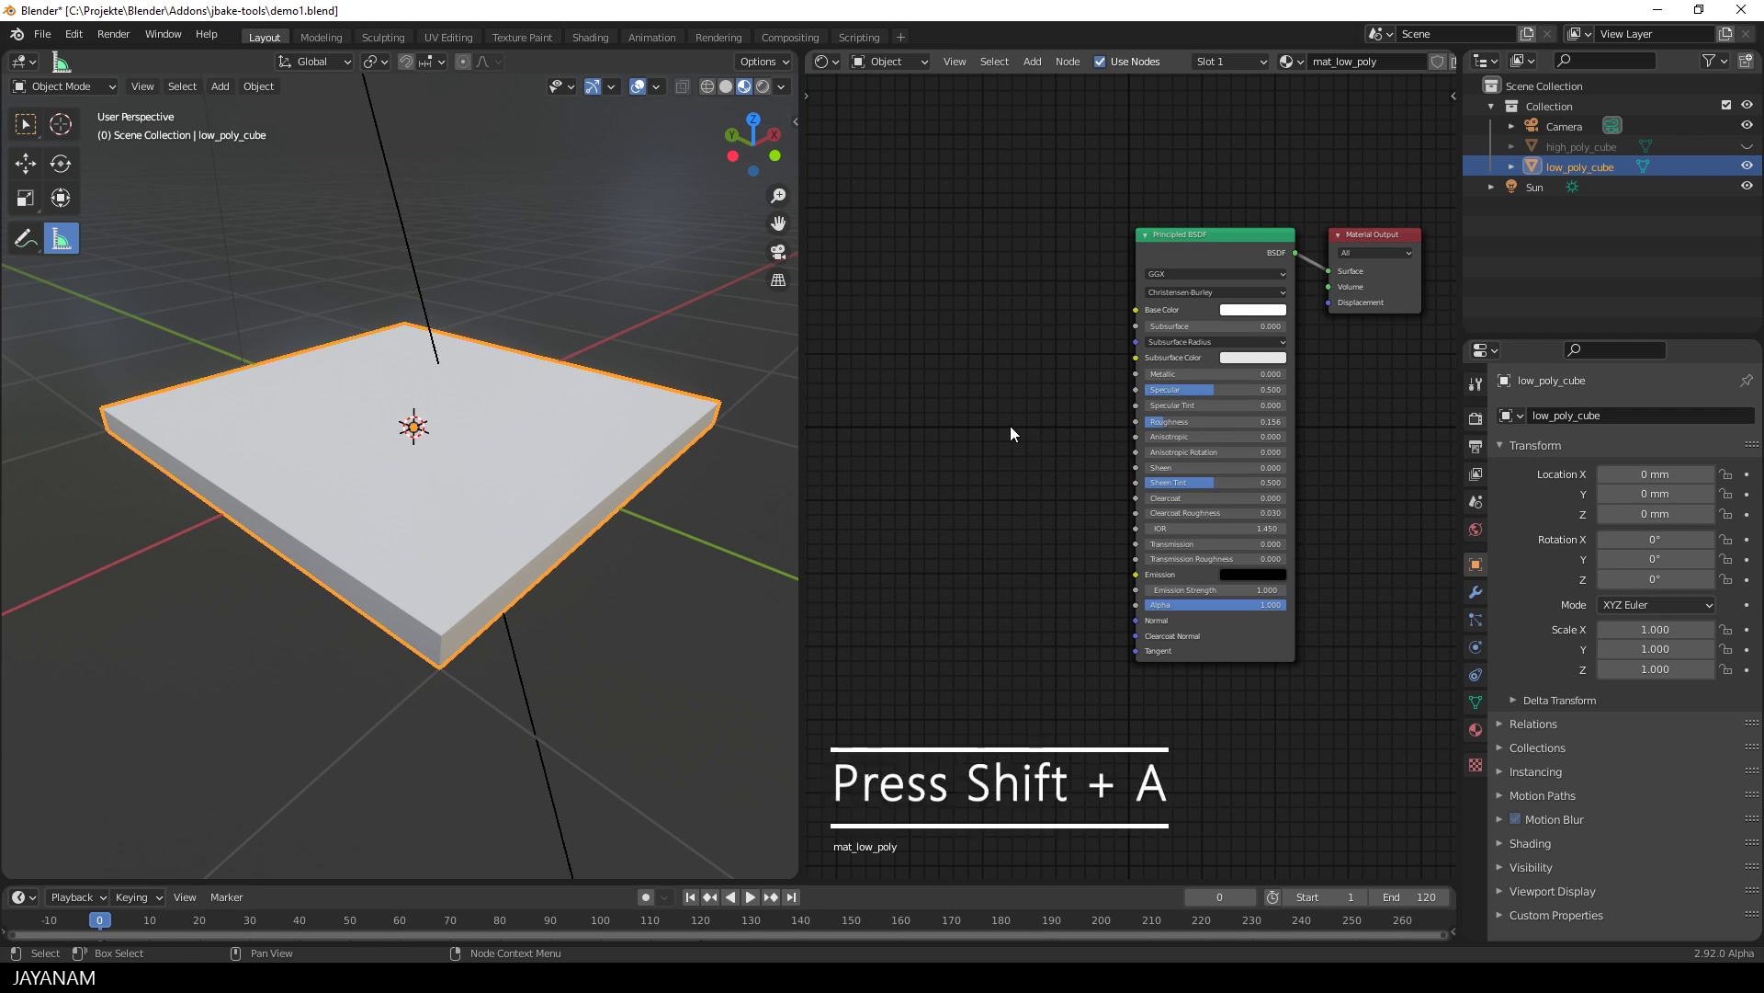
# Step: Add a Normal Map node and connect its Normal output to the Principled BSDF Normal input
pyautogui.hotkey('shift', 'a')
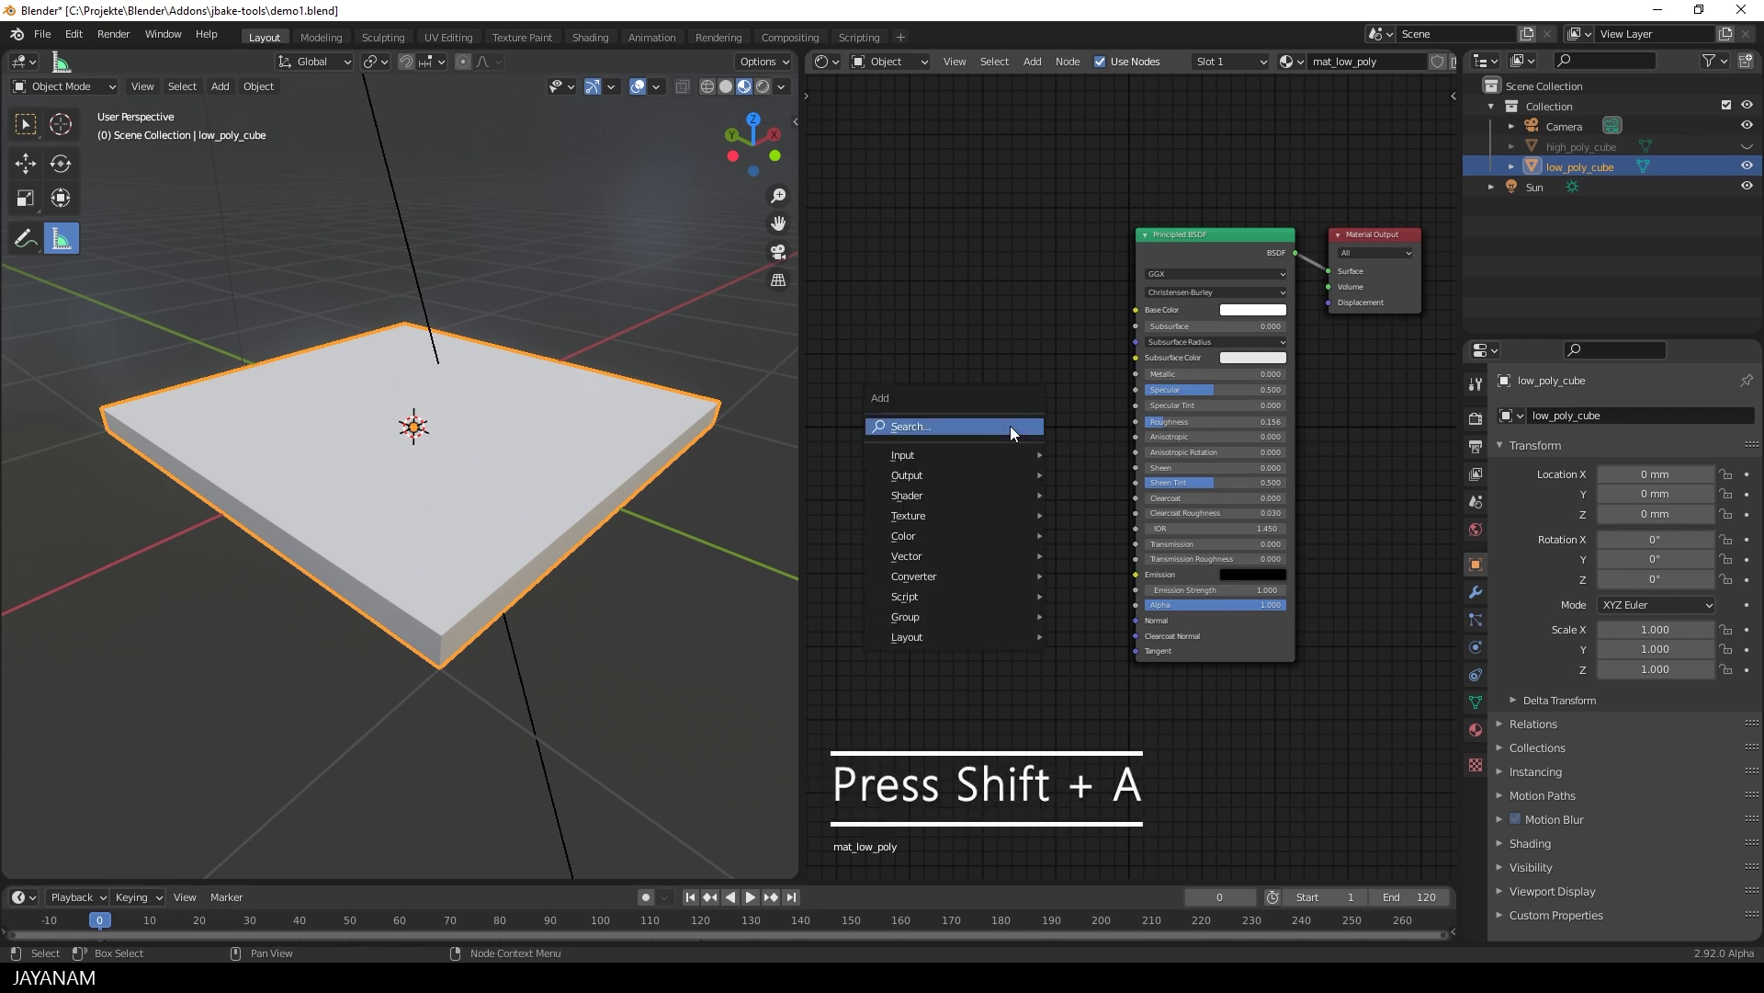
pyautogui.click(1011, 427)
pyautogui.write('n')
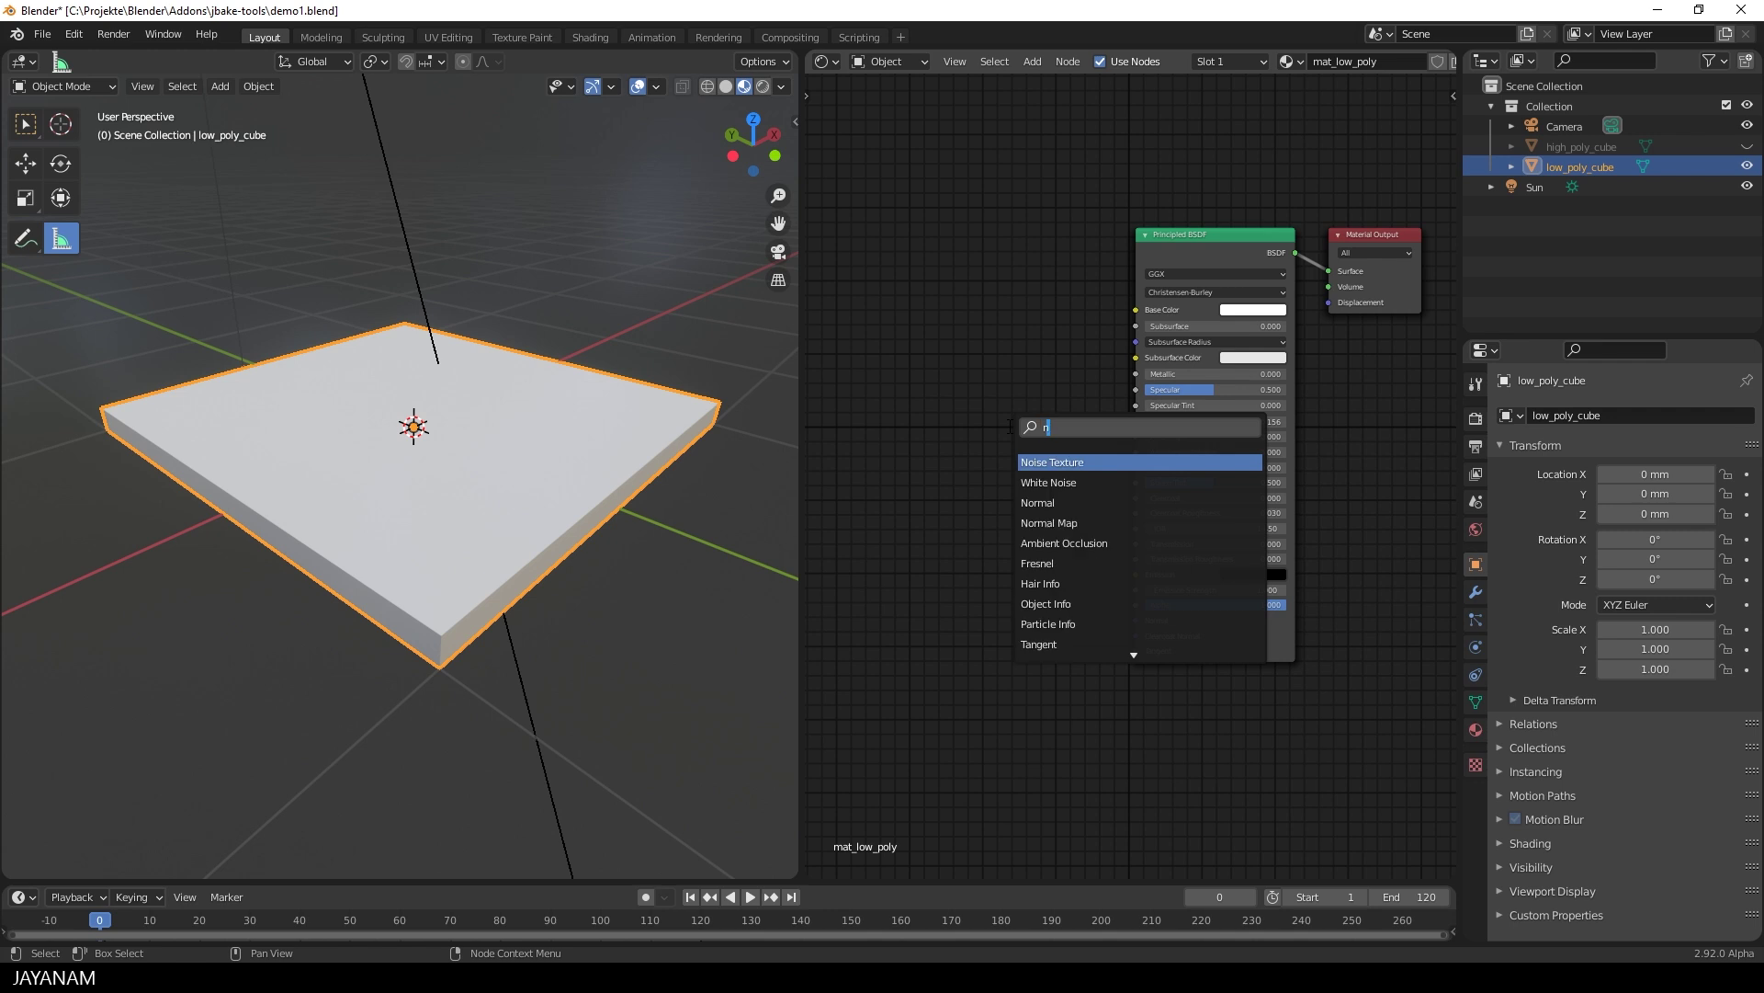
pyautogui.write('orma')
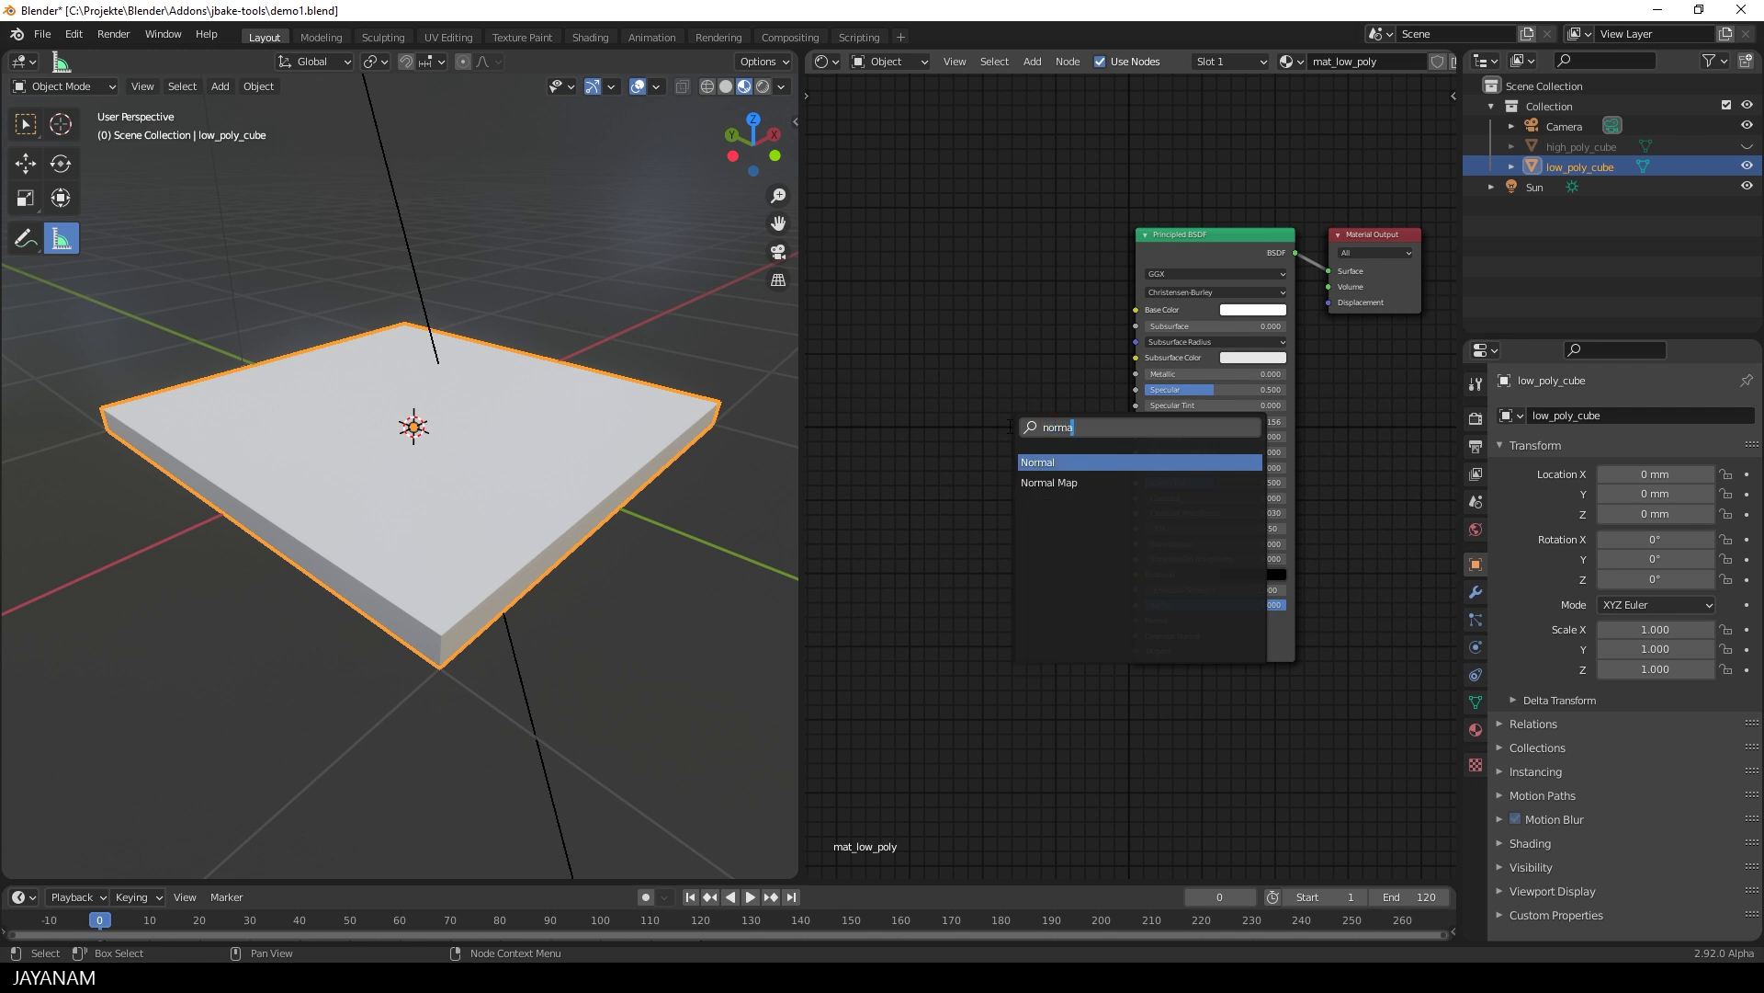
pyautogui.click(1056, 483)
pyautogui.click(1047, 612)
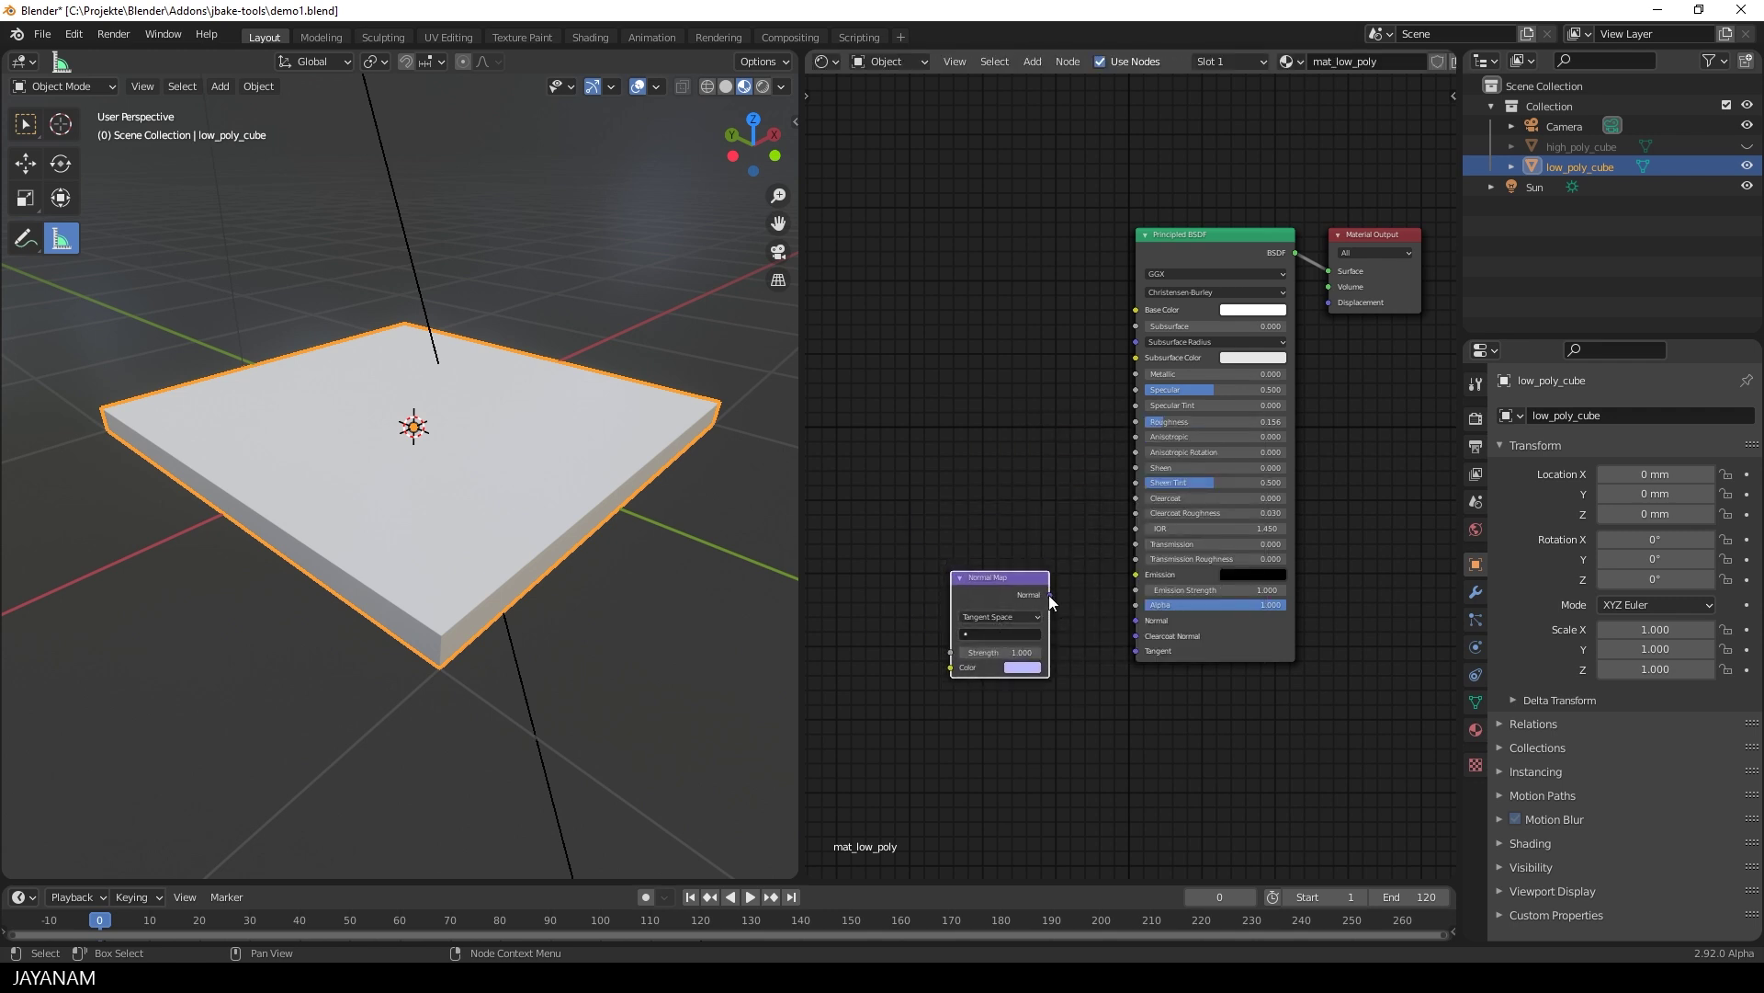
pyautogui.moveTo(1050, 595); pyautogui.dragTo(1137, 621)
pyautogui.keyDown('ctrl'); pyautogui.hscroll(-5, 1019, 512); pyautogui.keyUp('ctrl')
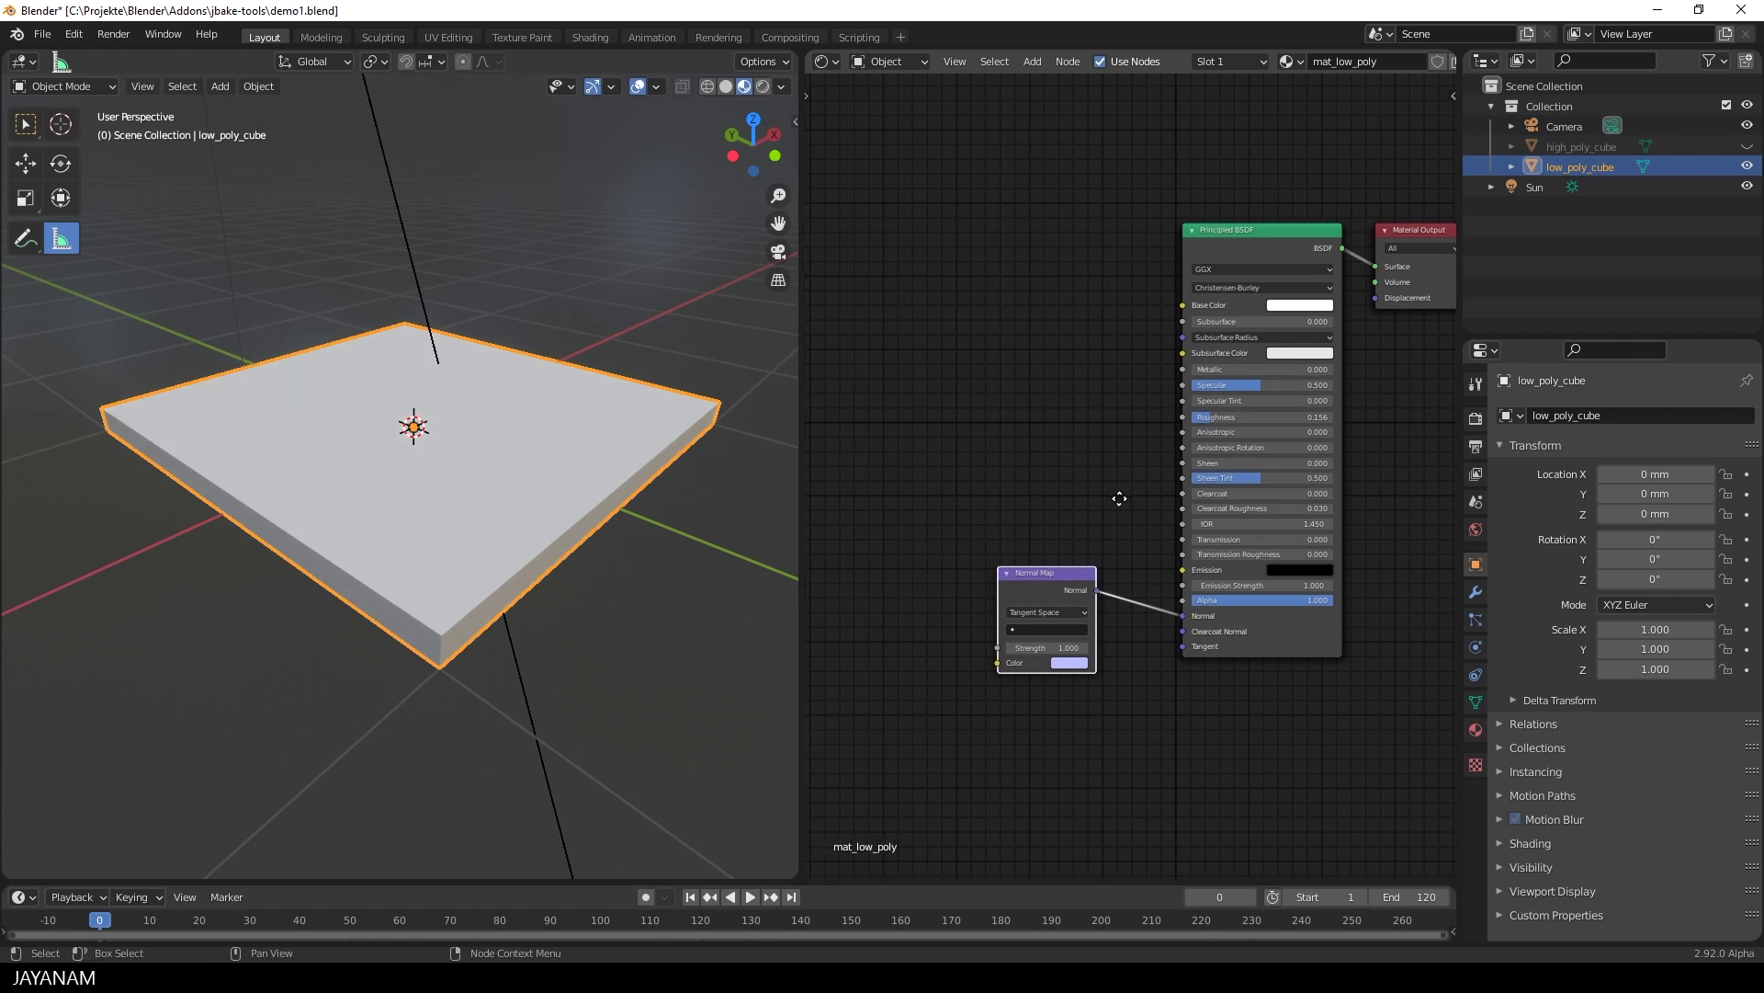
pyautogui.scroll(1, 1064, 461)
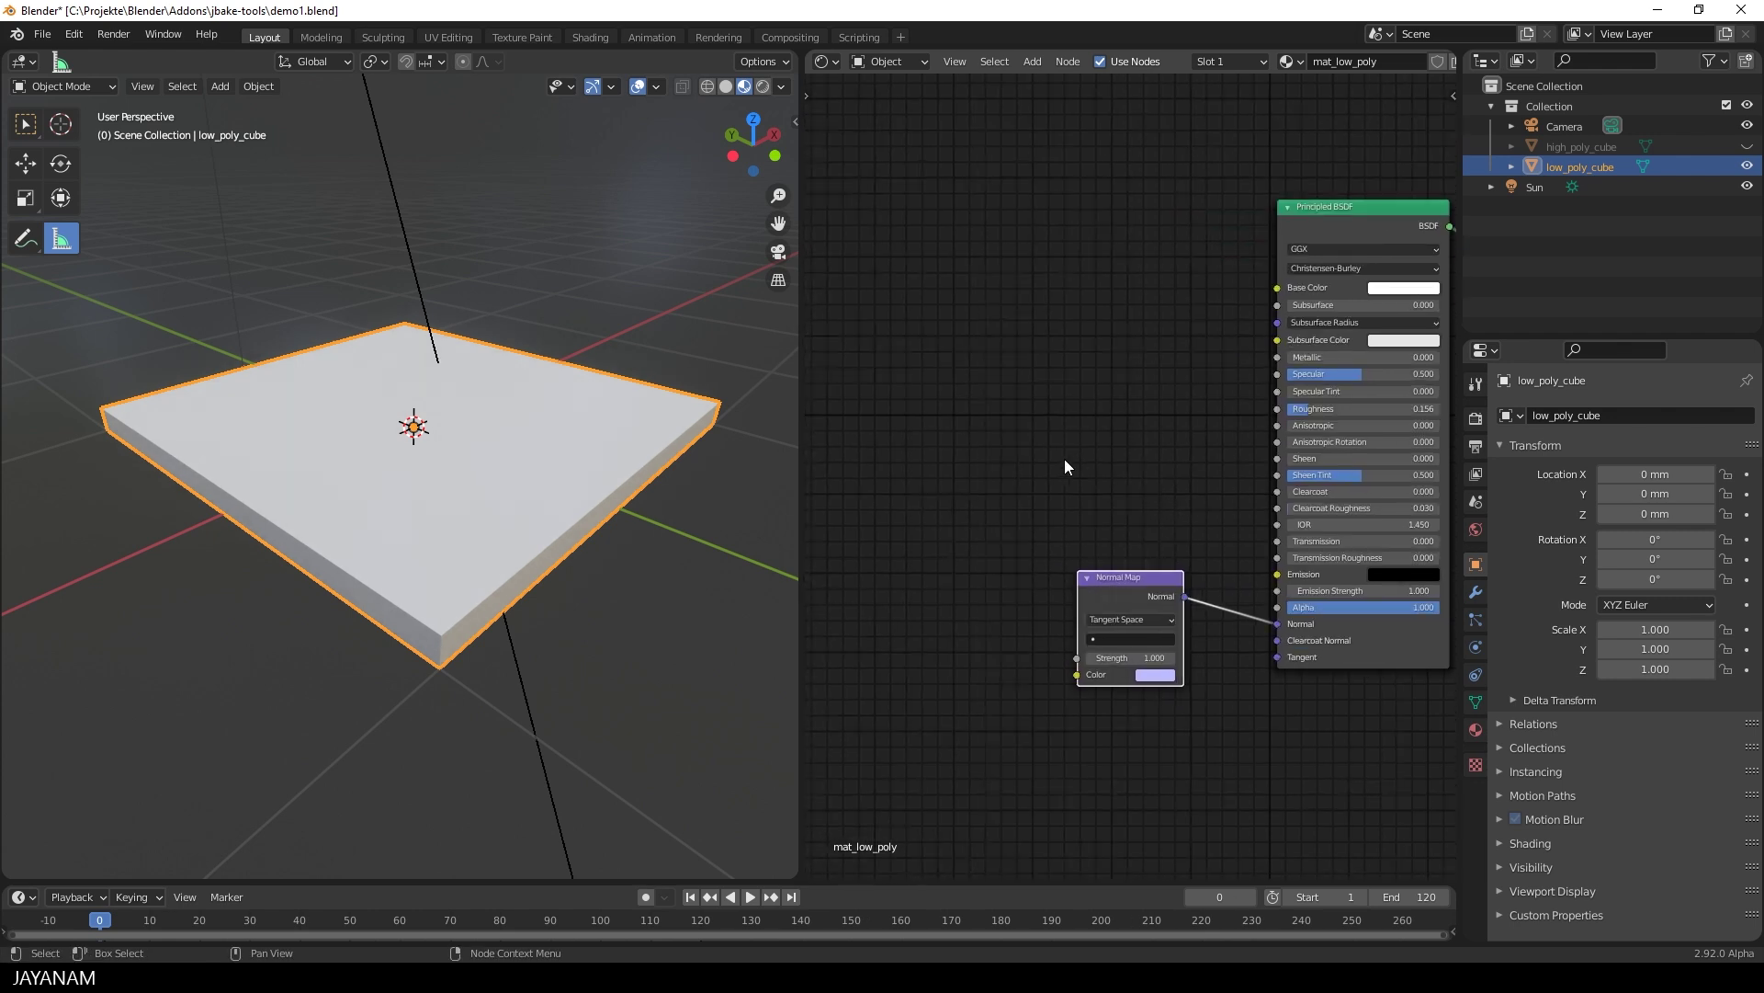
# Step: Add an Image Texture node and link its Color output to the Normal Map's Color input
pyautogui.hotkey('shift', 'a')
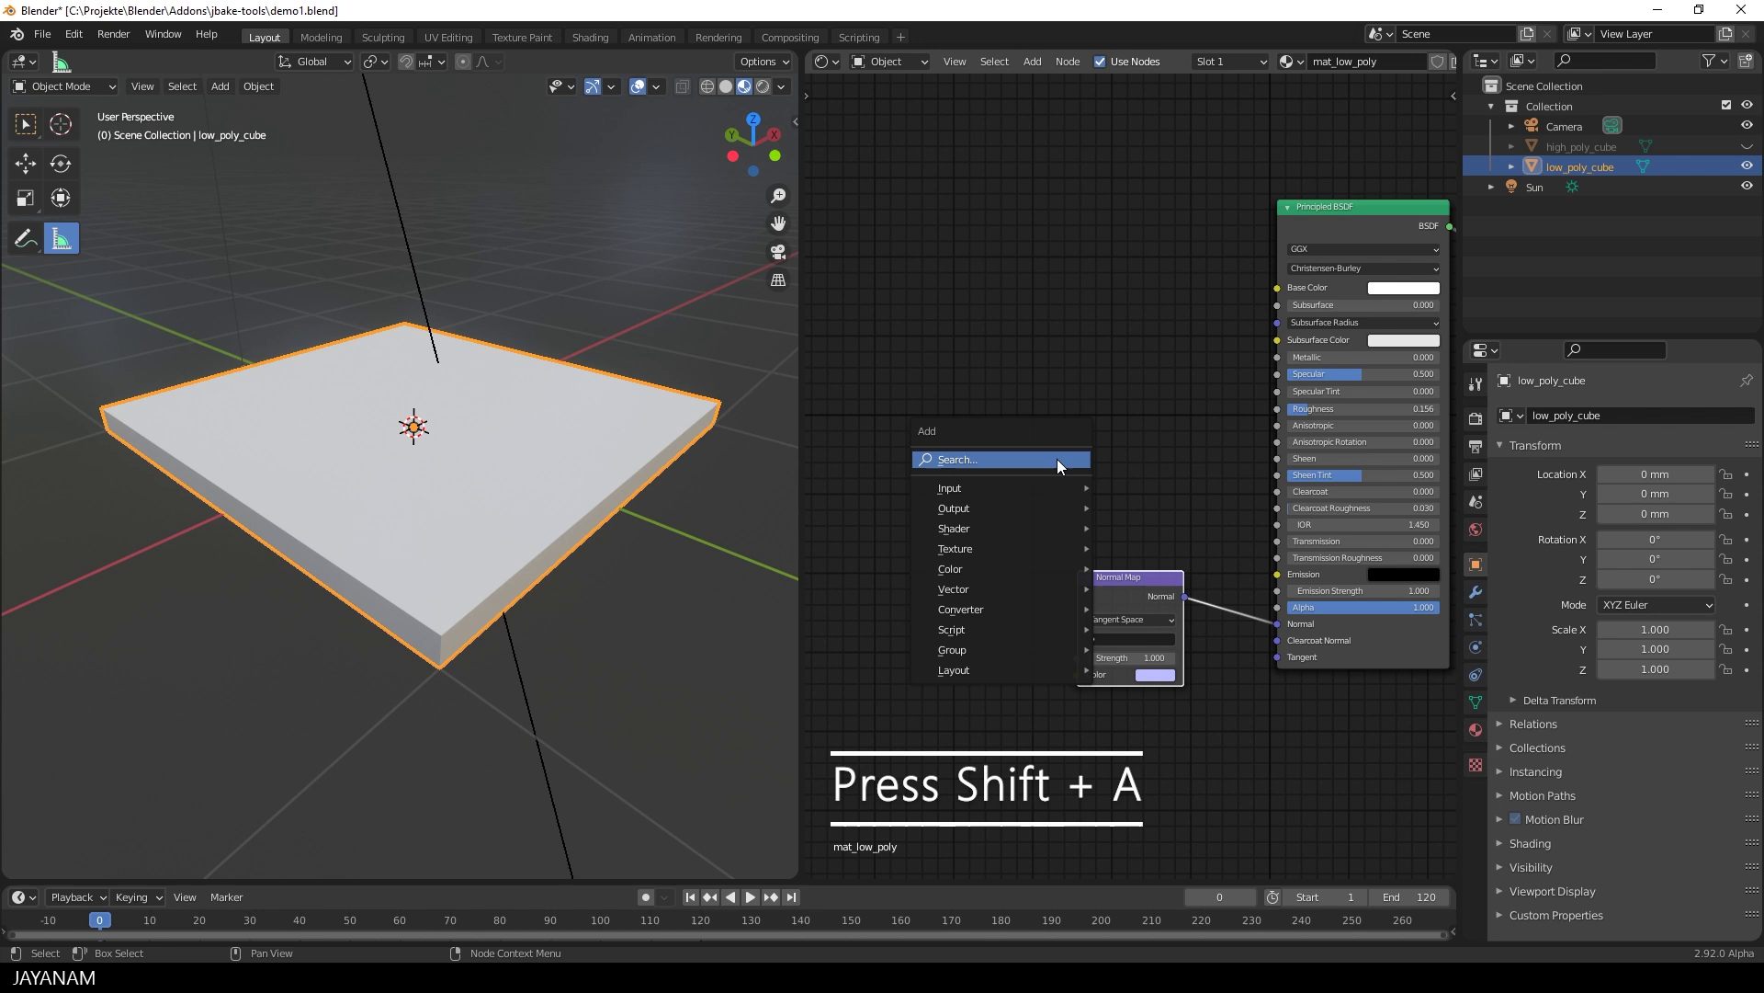
pyautogui.moveTo(1021, 549)
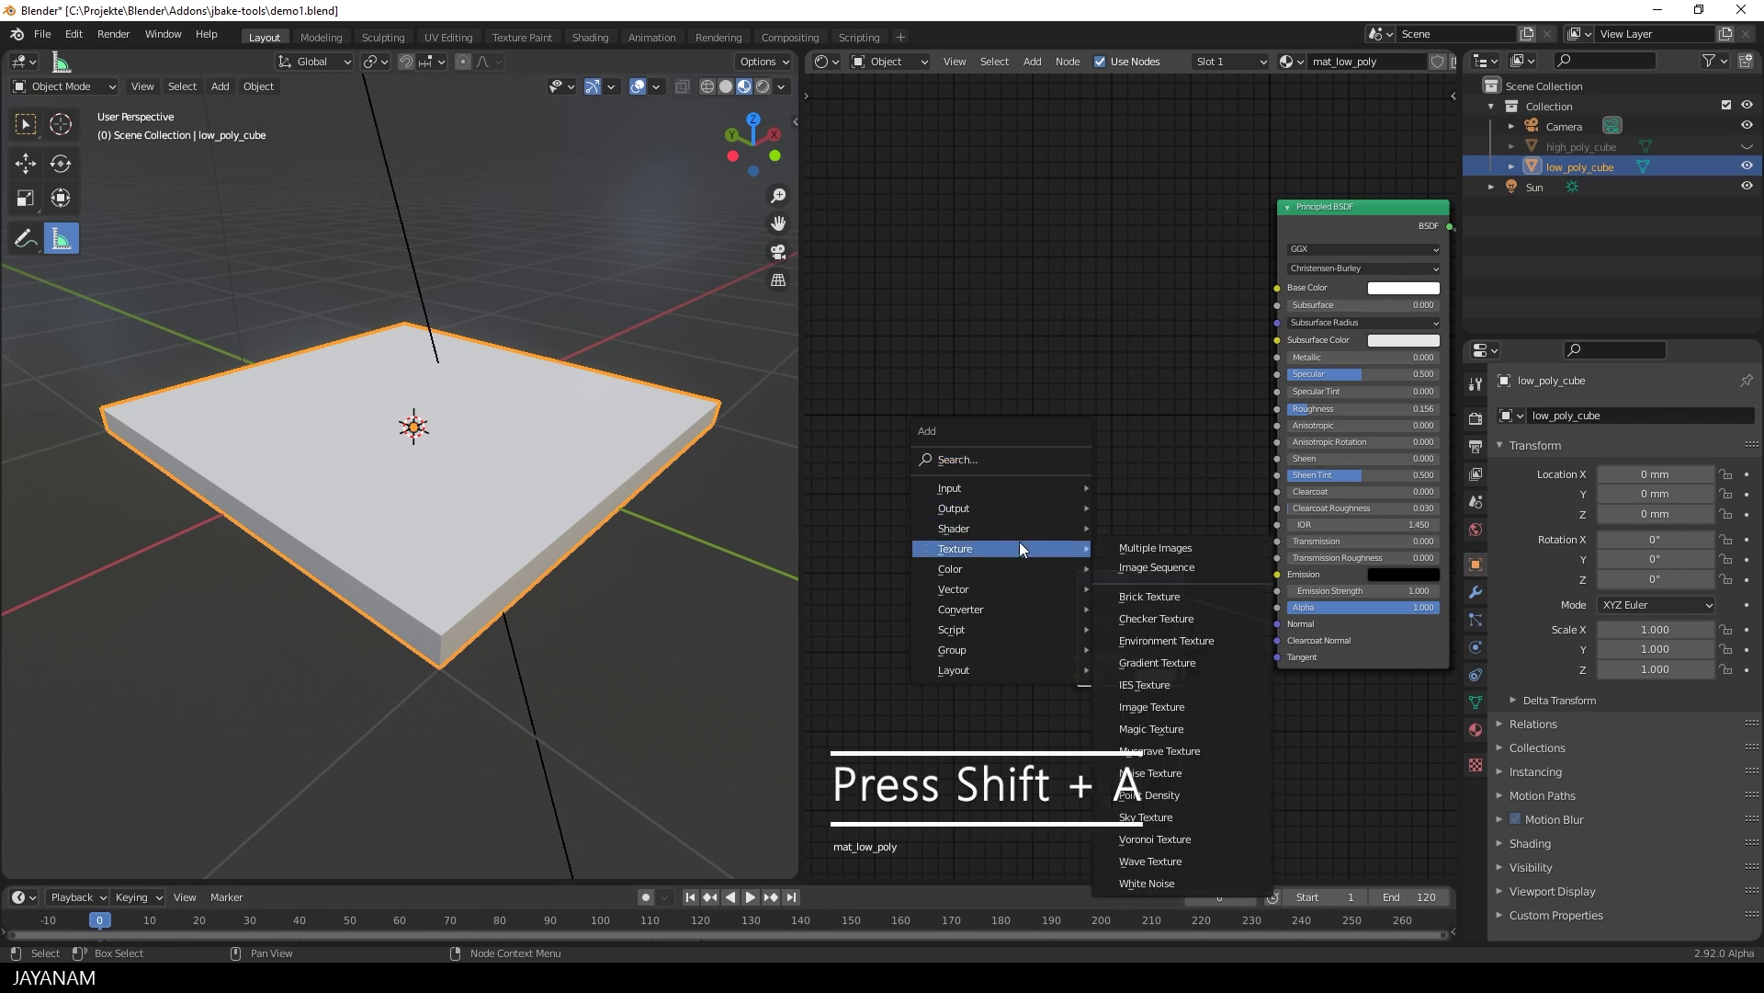
pyautogui.click(1173, 708)
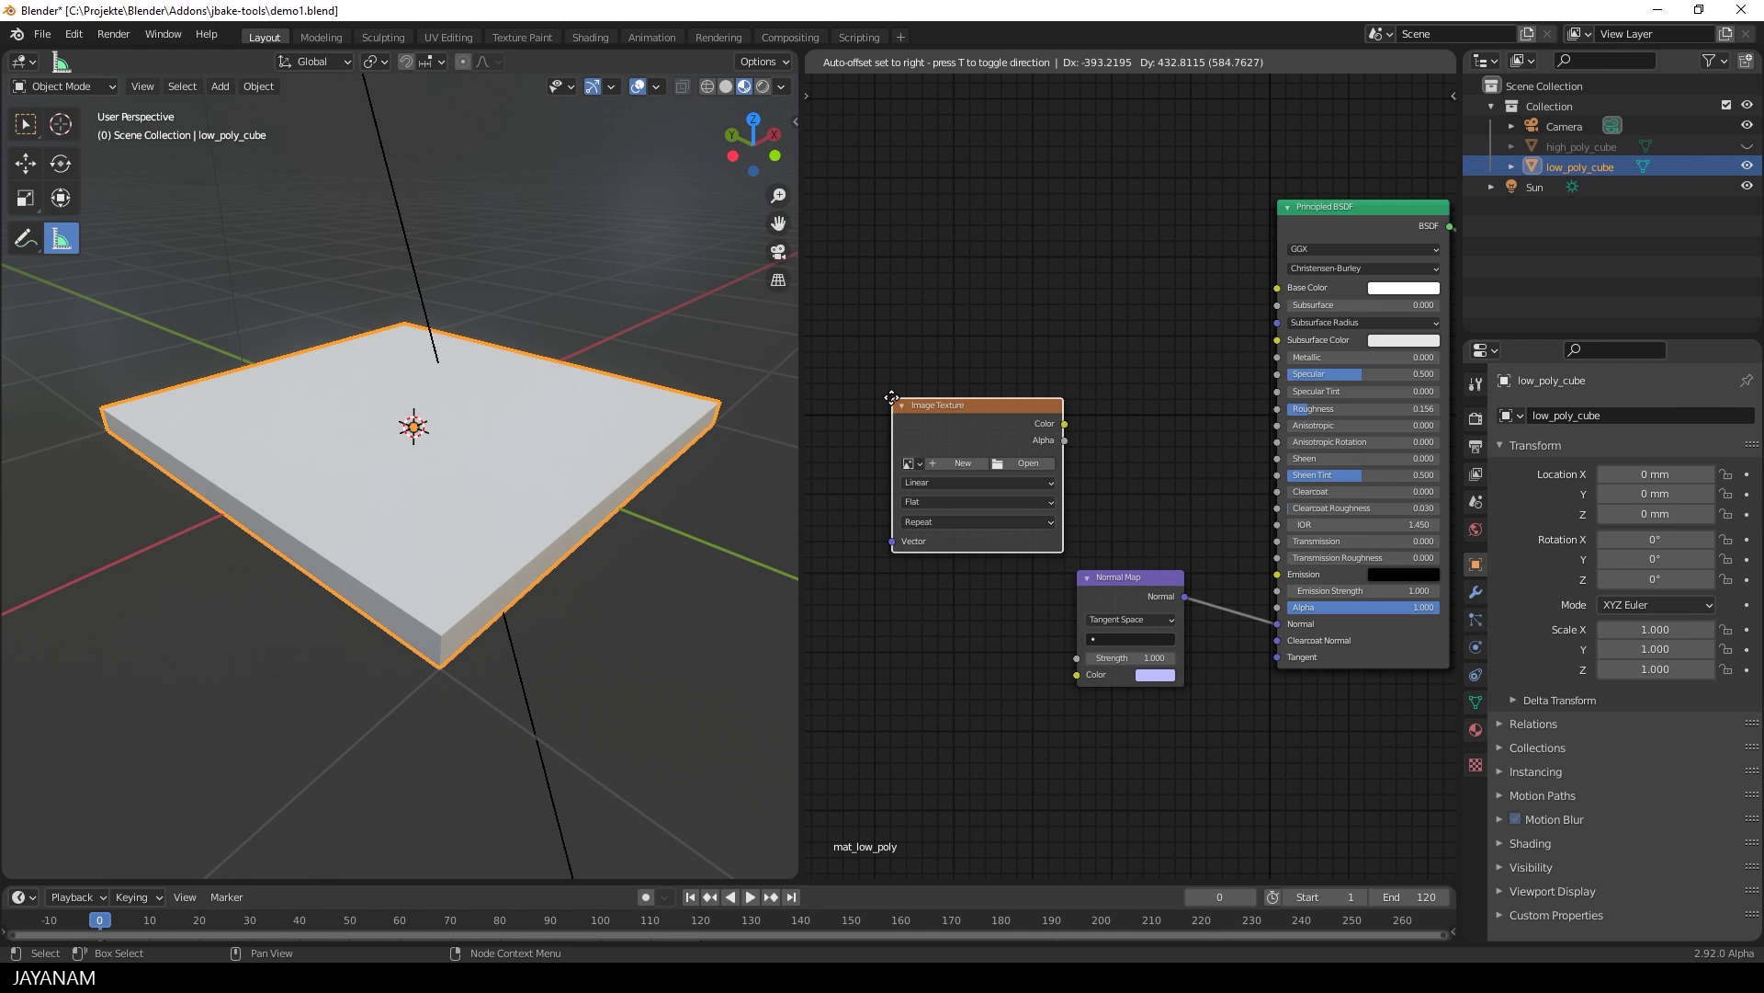
pyautogui.click(848, 561)
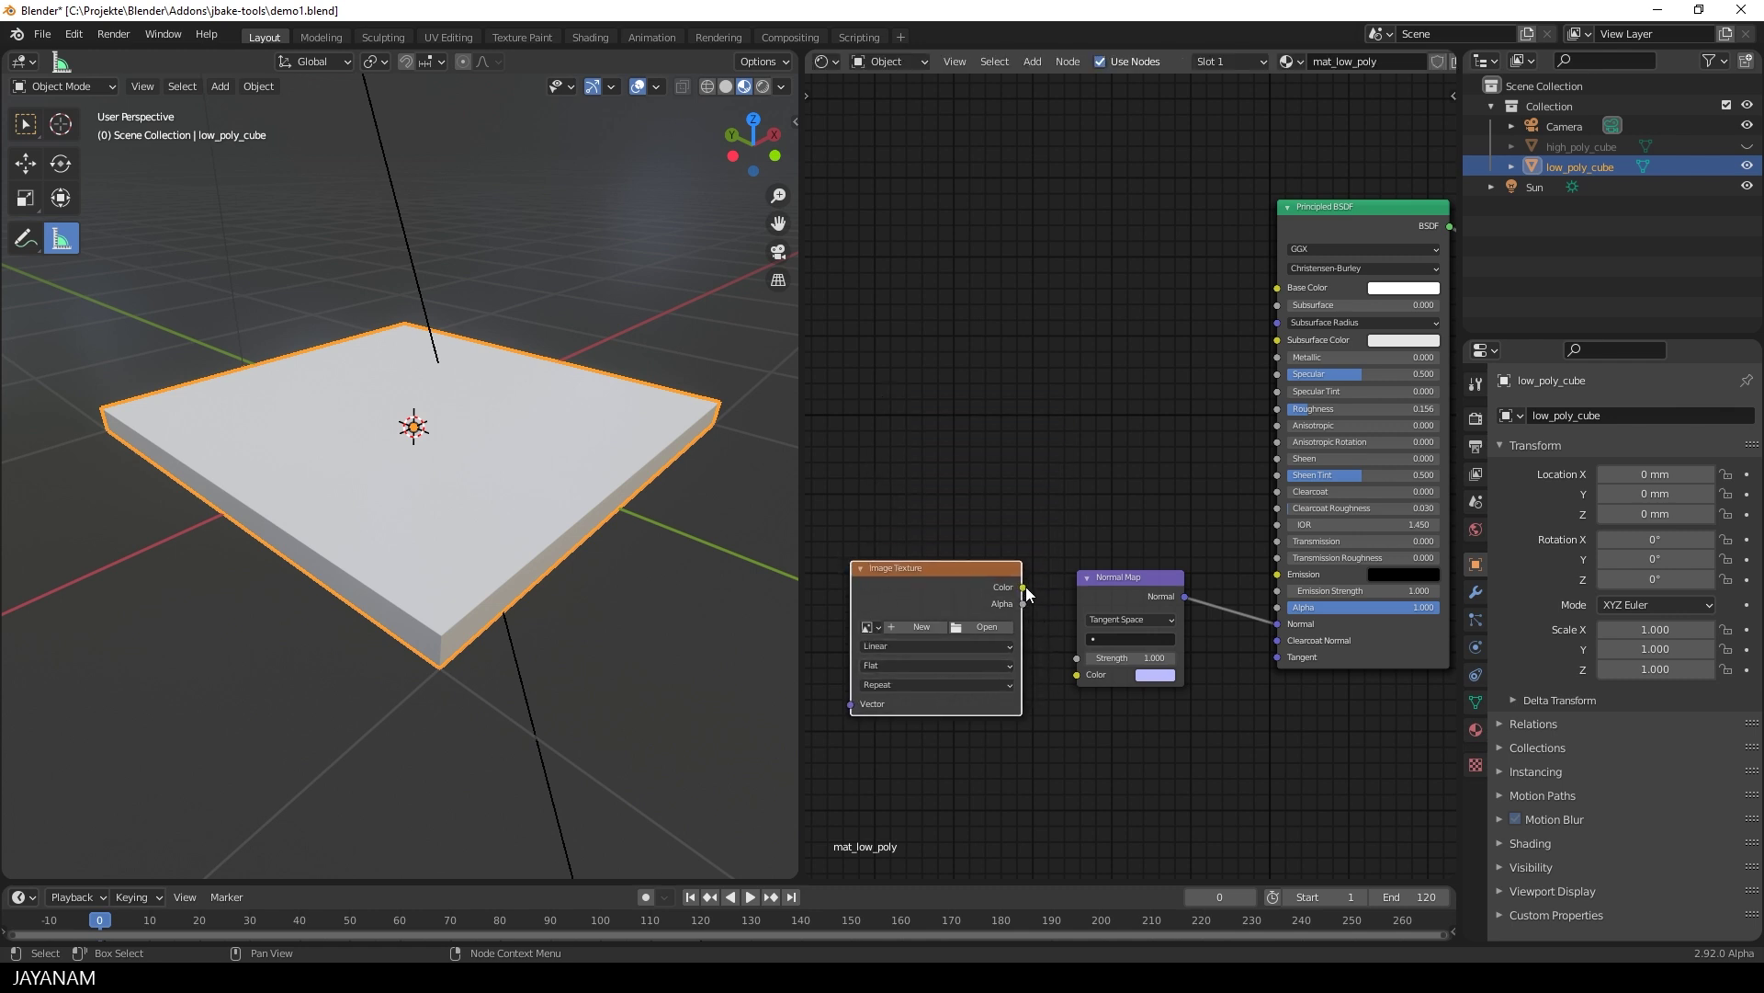
pyautogui.moveTo(1024, 586); pyautogui.dragTo(1077, 675)
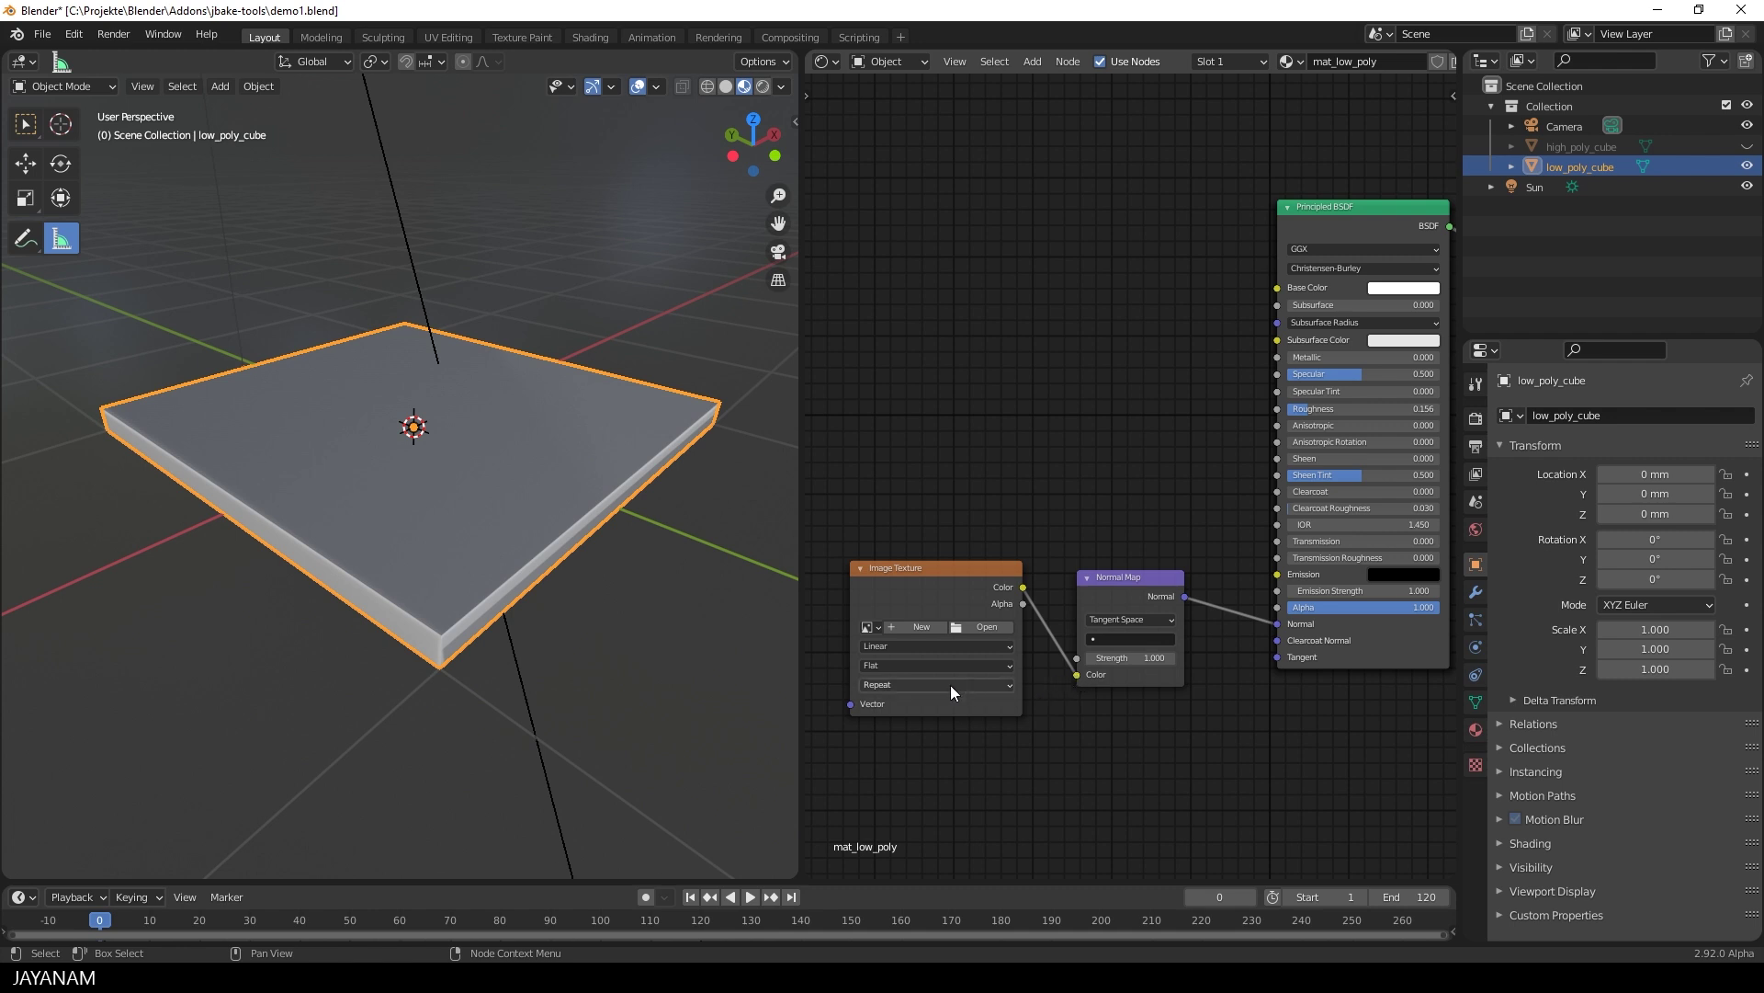
# Step: Create a new 2048 × 2048 image named Normals_cube in the Image Texture node
pyautogui.click(922, 627)
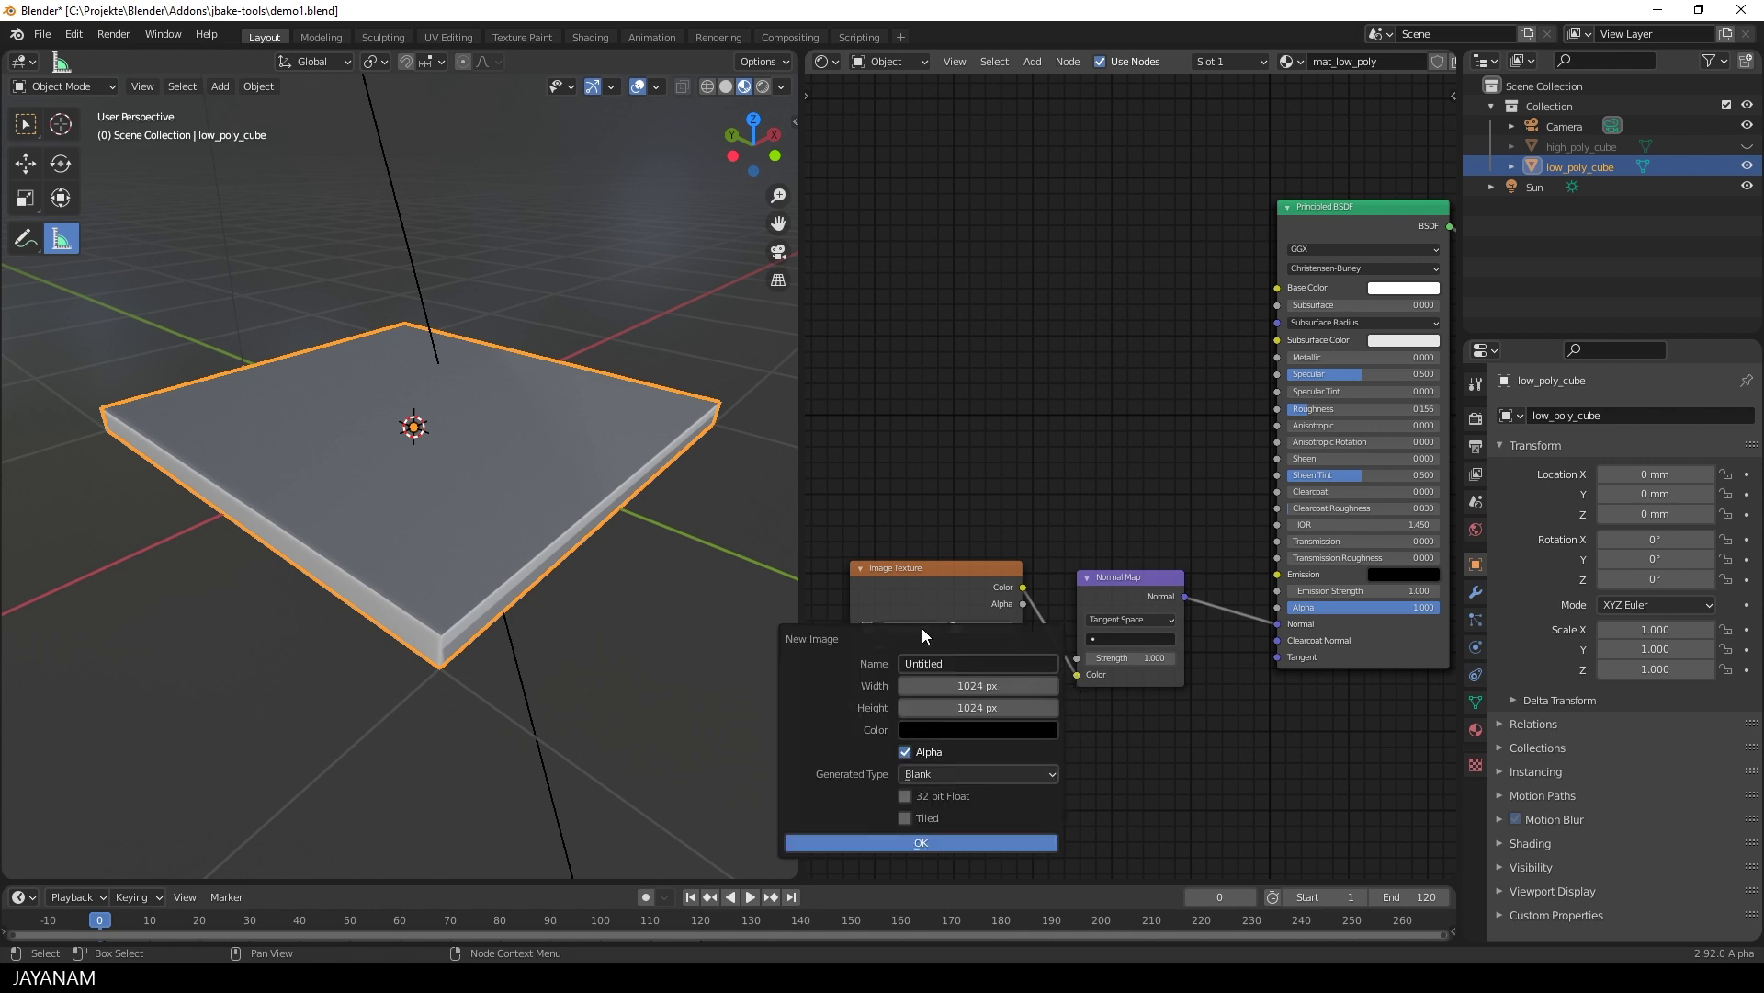
pyautogui.click(987, 684)
pyautogui.write('2048')
pyautogui.press('Tab')
pyautogui.write('2048')
pyautogui.click(966, 662)
pyautogui.write('Normals_cube')
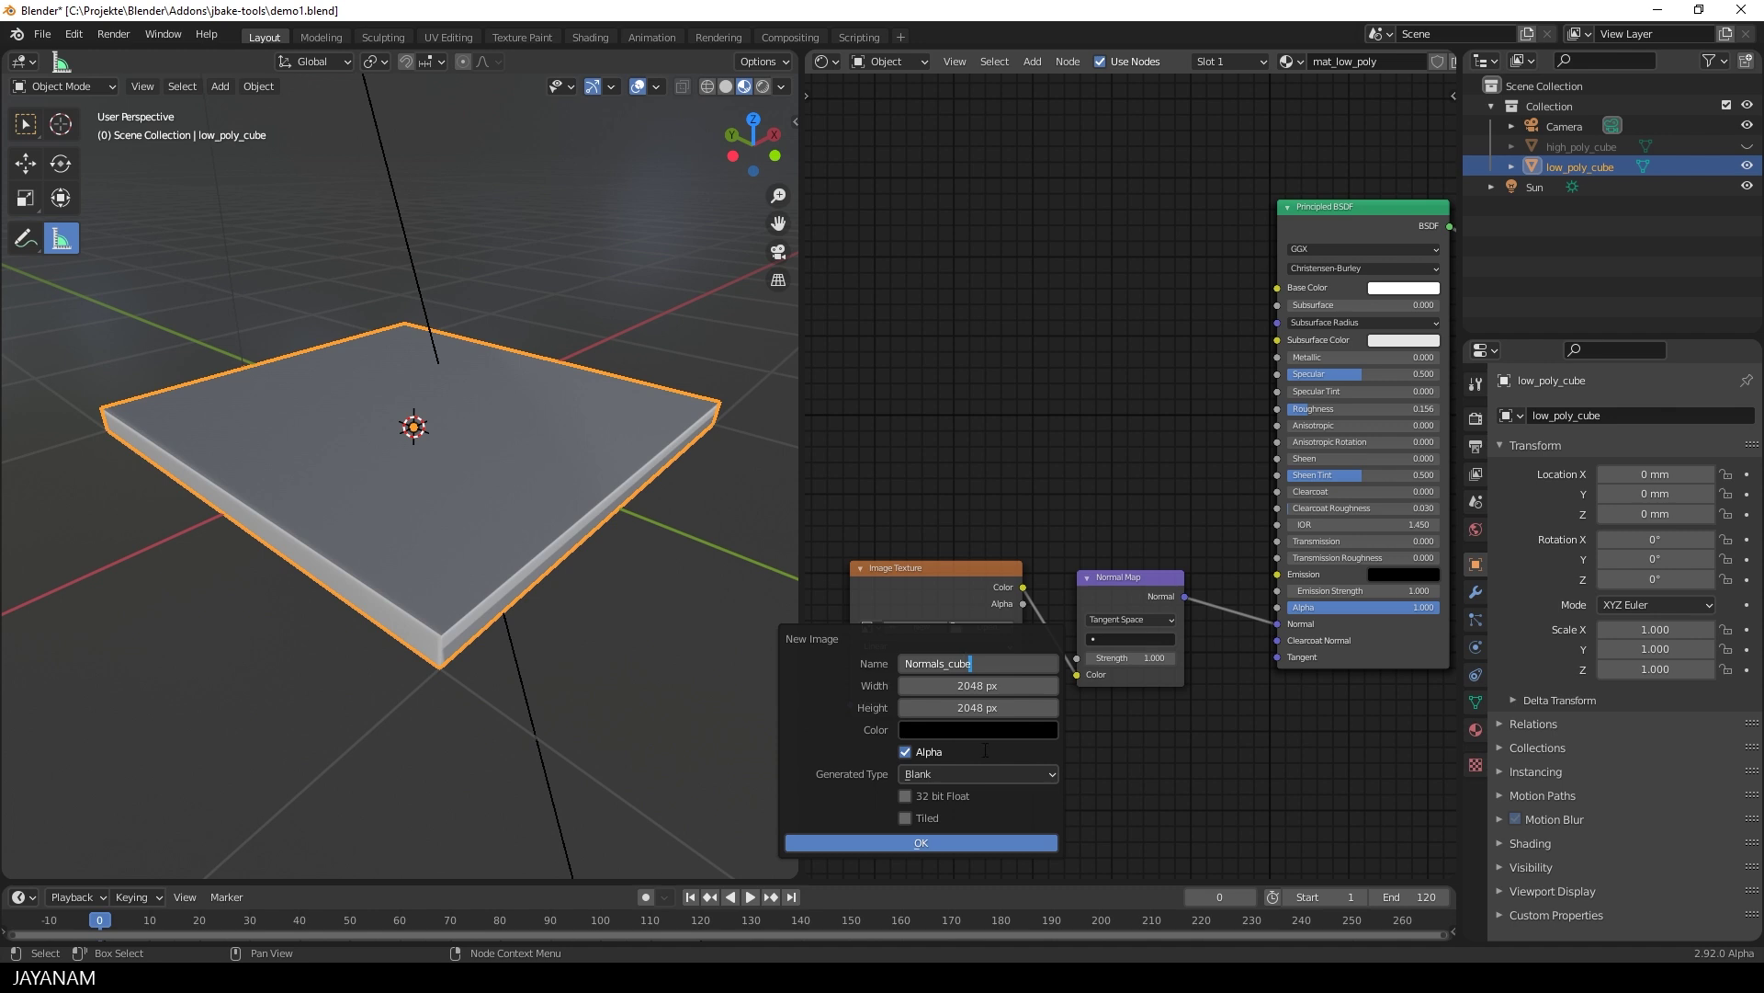
pyautogui.press('Return')
pyautogui.click(958, 842)
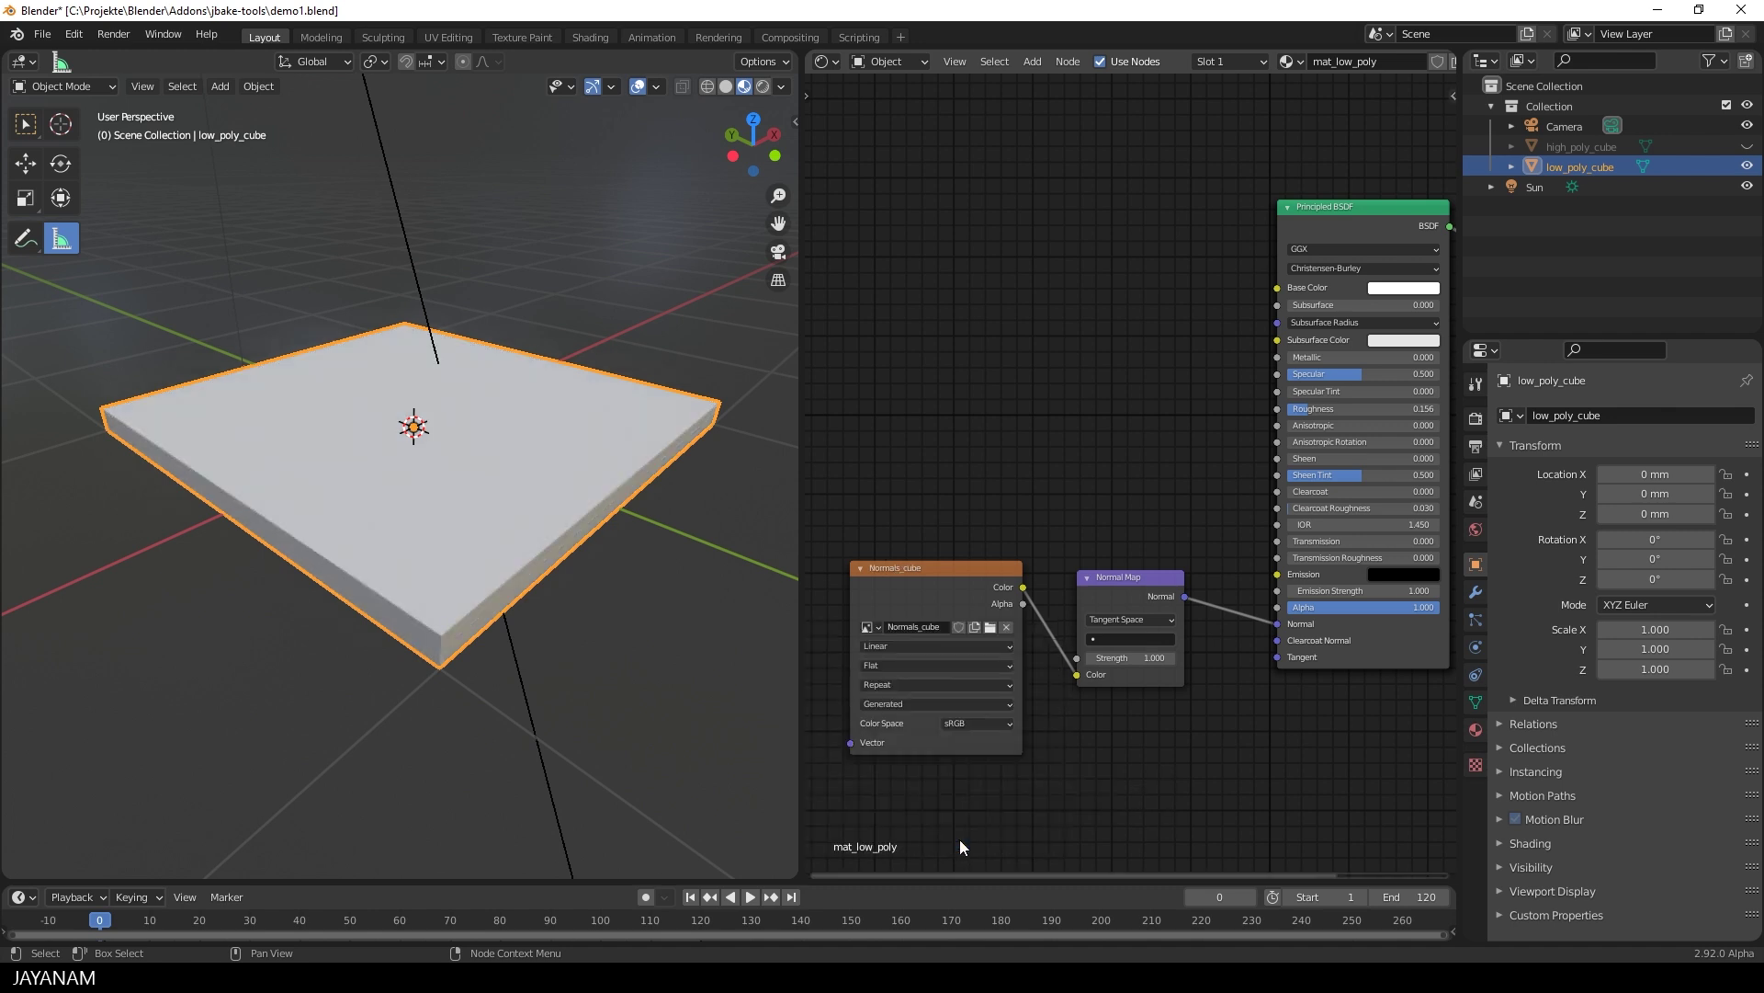
# Step: Set the Normals_cube colour space to Non-Color and make the texture node active
pyautogui.click(1008, 724)
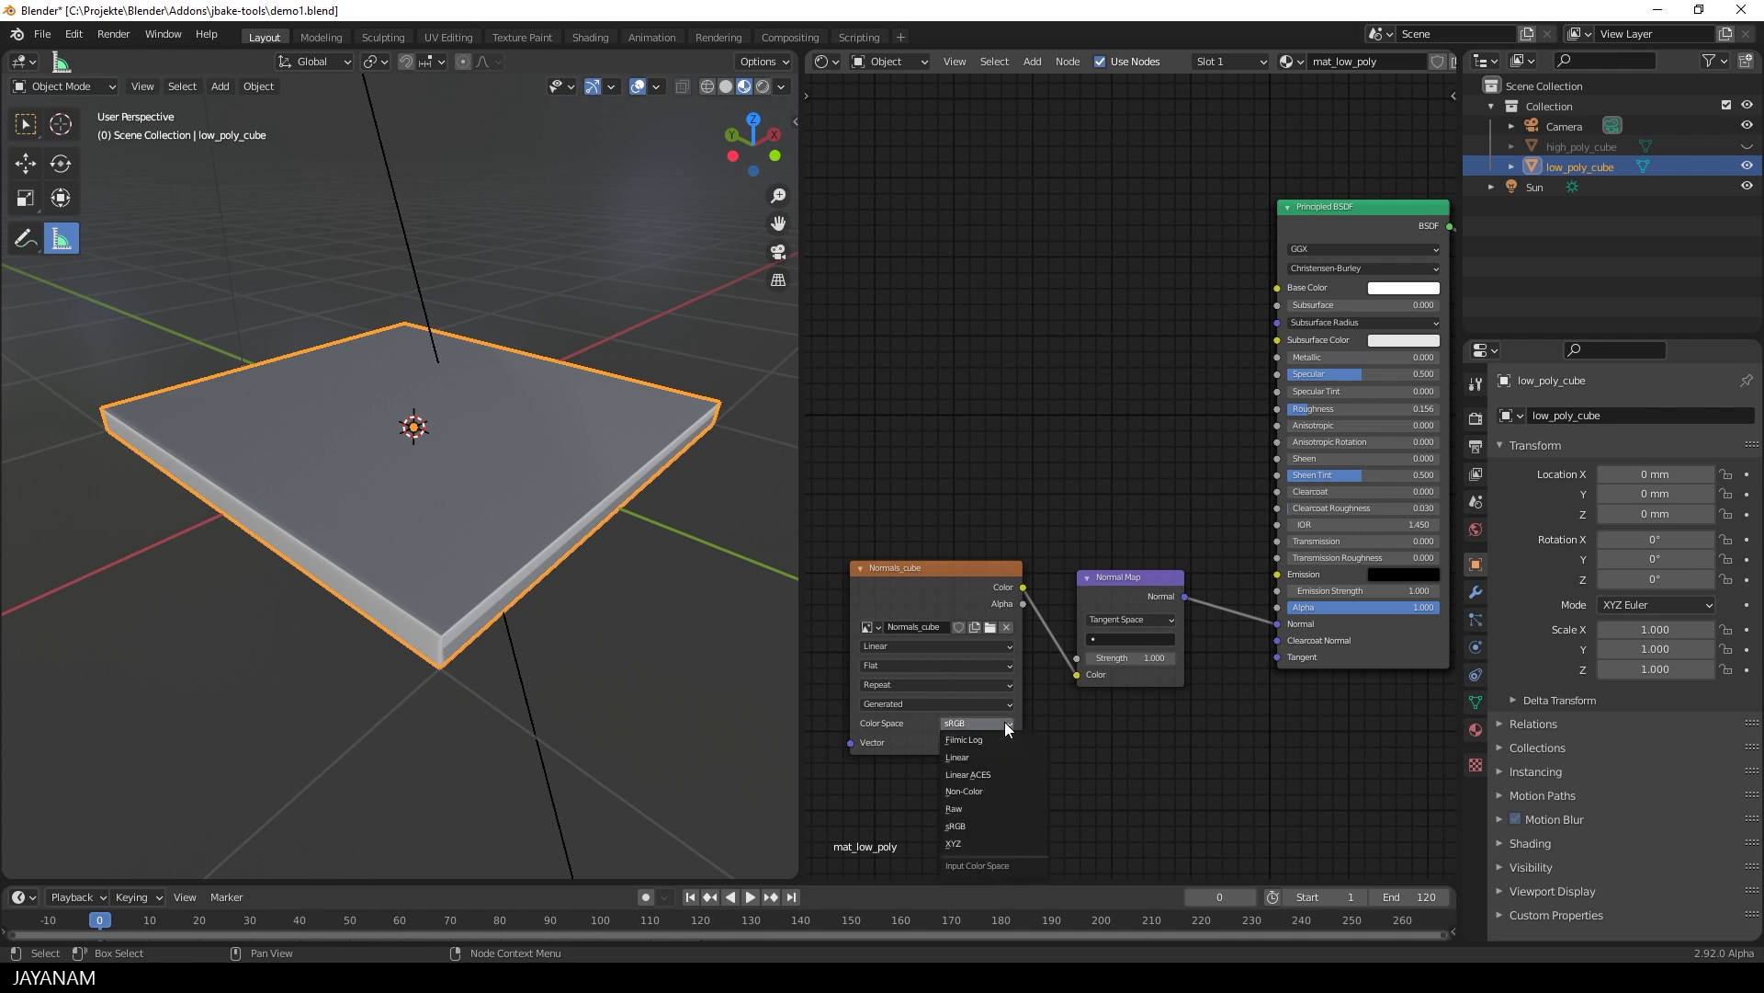
pyautogui.click(980, 789)
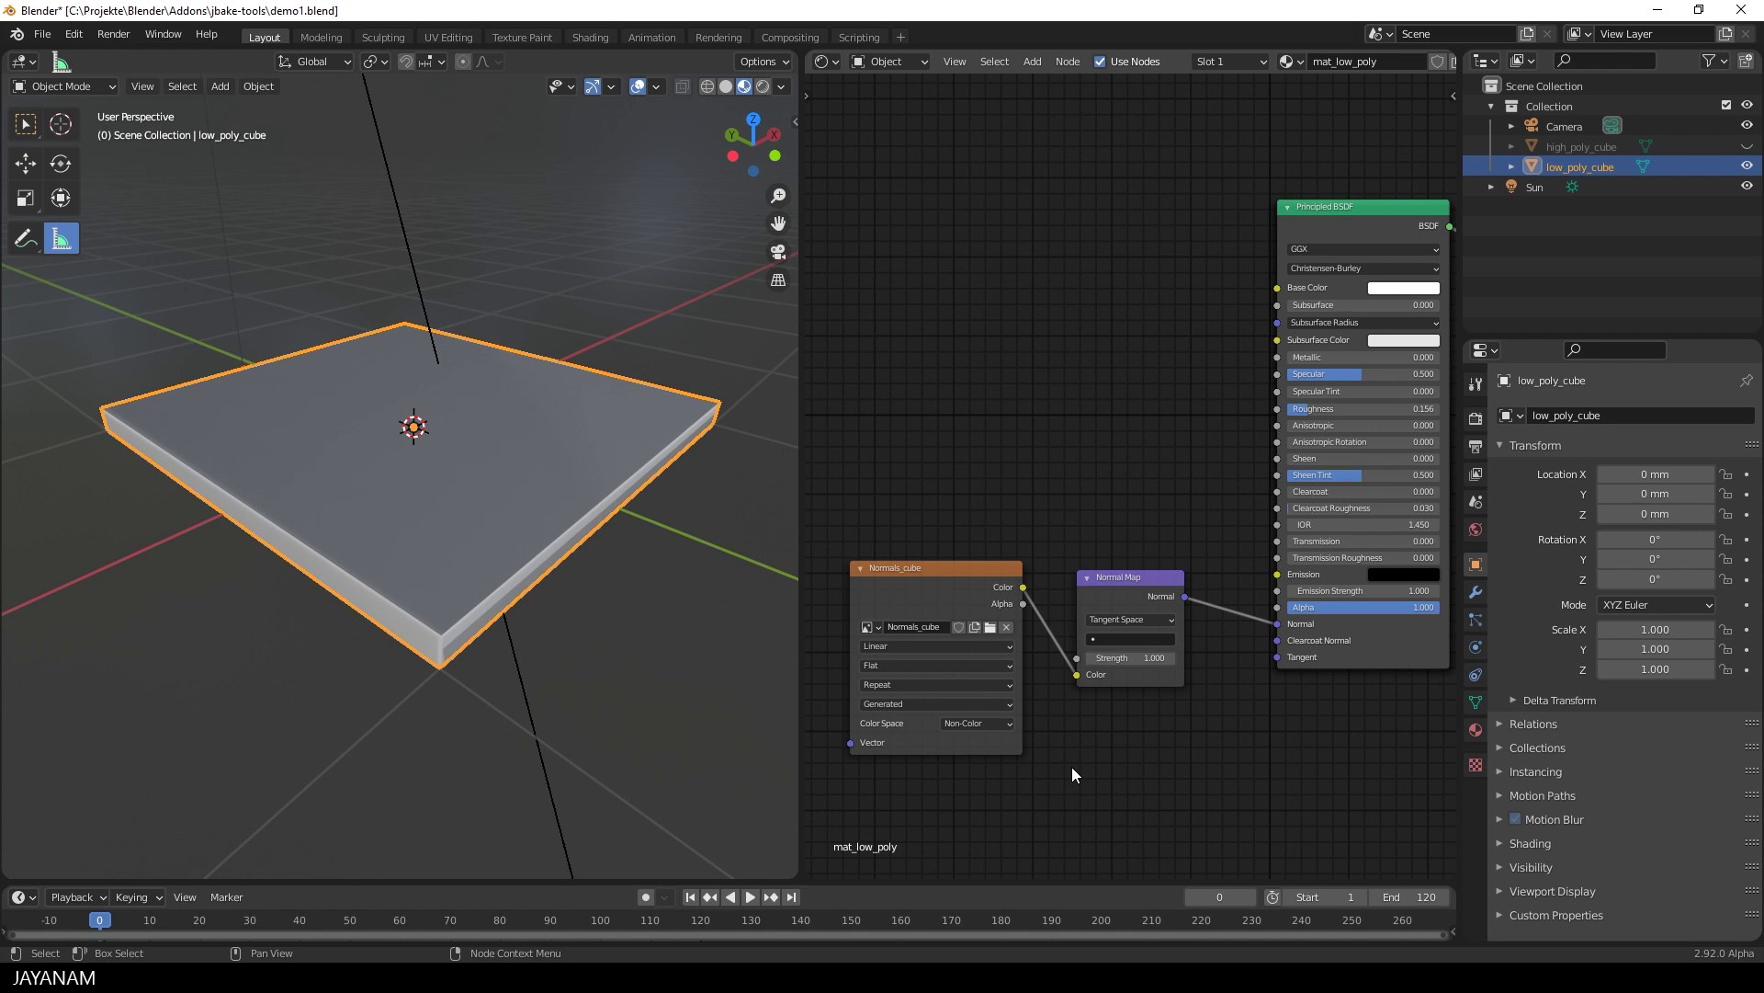
pyautogui.click(964, 569)
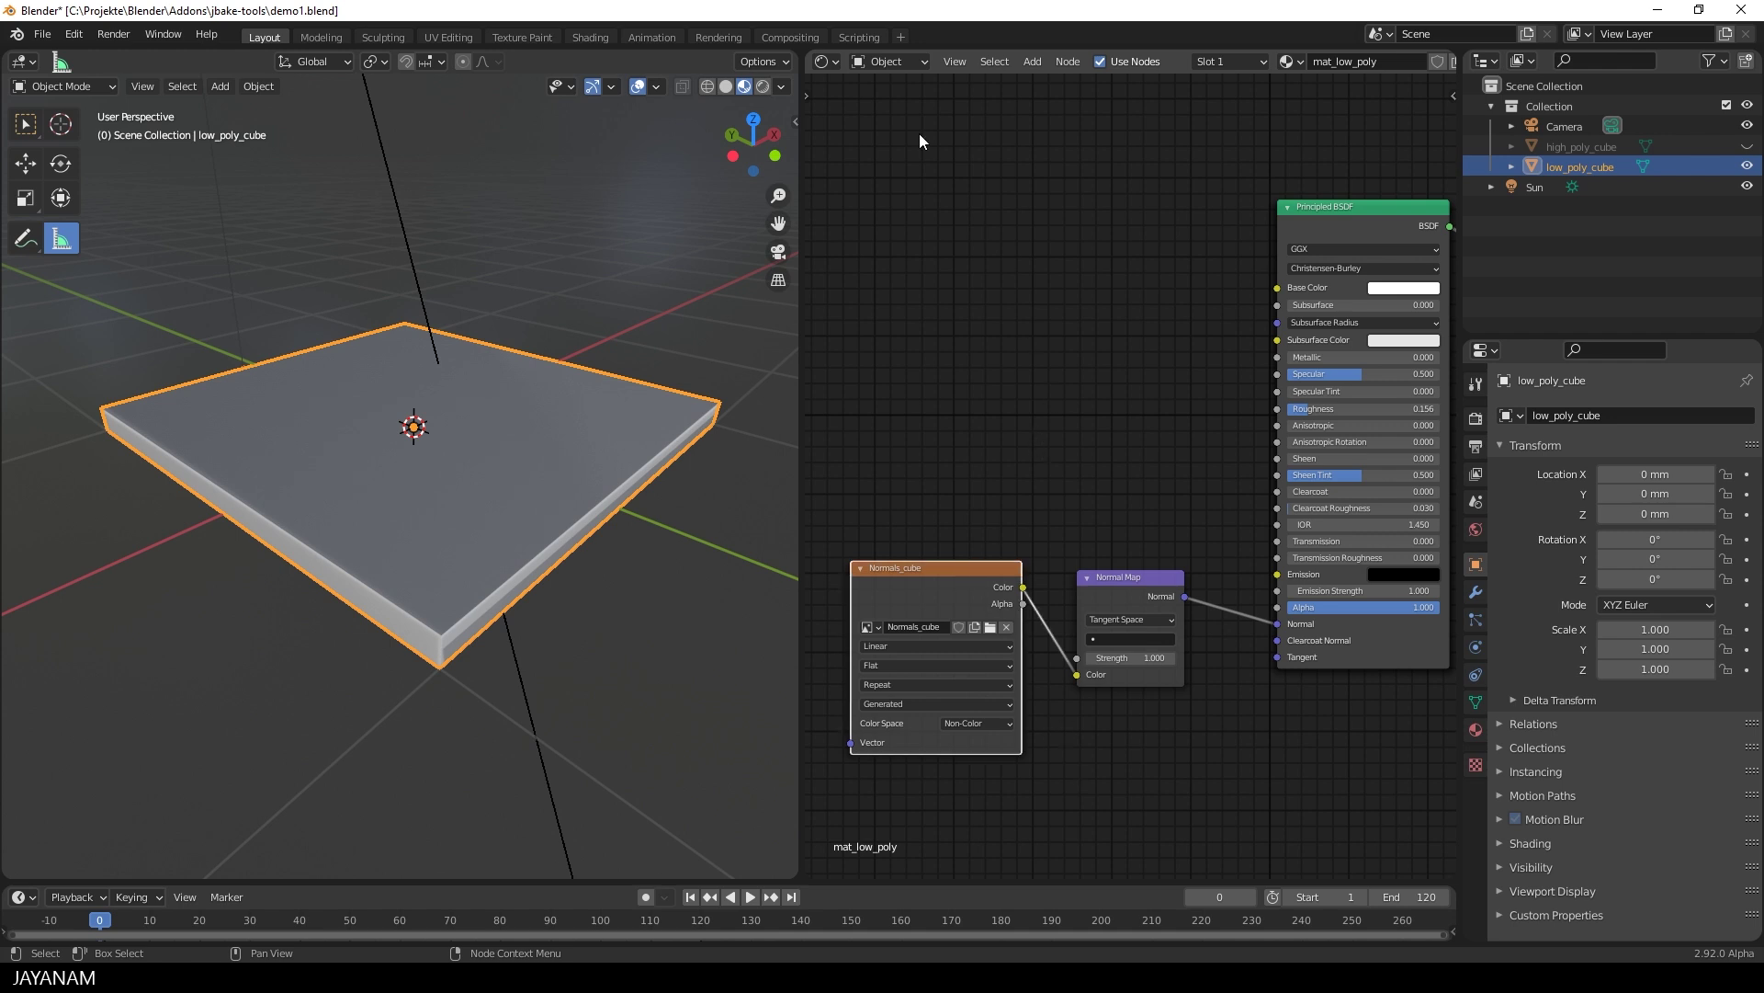
# Step: Split the Shader Editor area and turn its upper half into an Image Editor showing Normals_cube
pyautogui.moveTo(809, 54); pyautogui.dragTo(840, 358)
pyautogui.moveTo(980, 540); pyautogui.dragTo(1044, 438, button='middle')
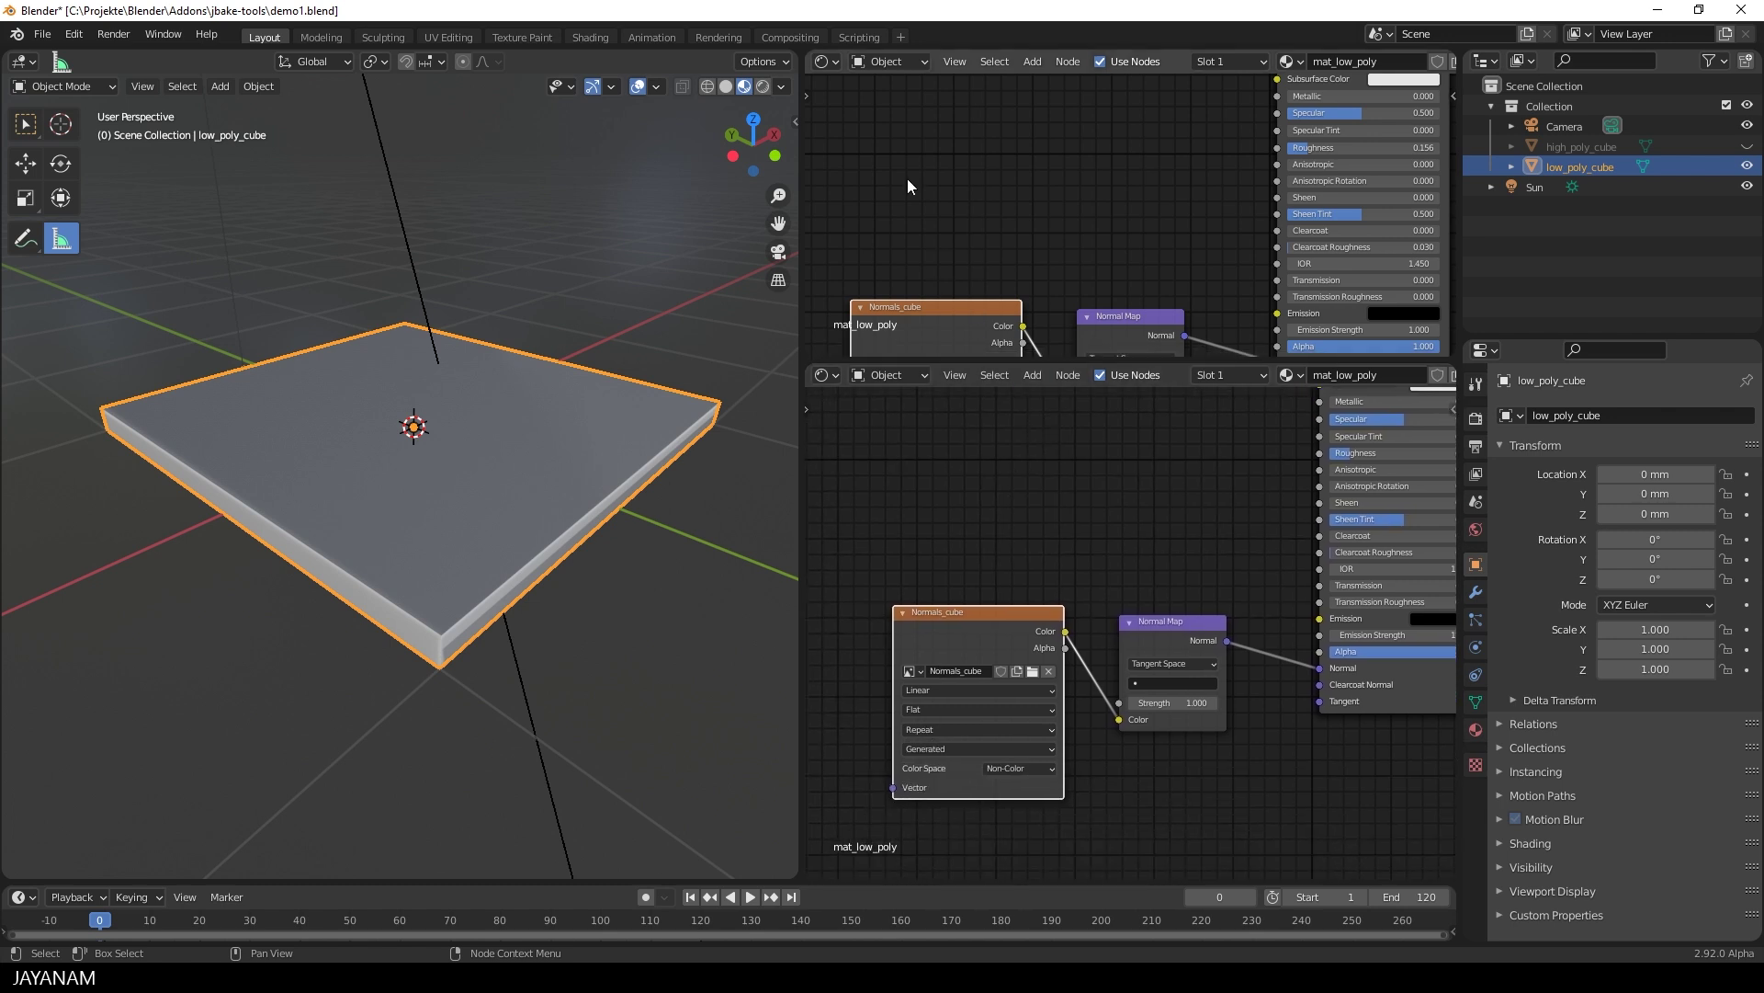
pyautogui.click(827, 61)
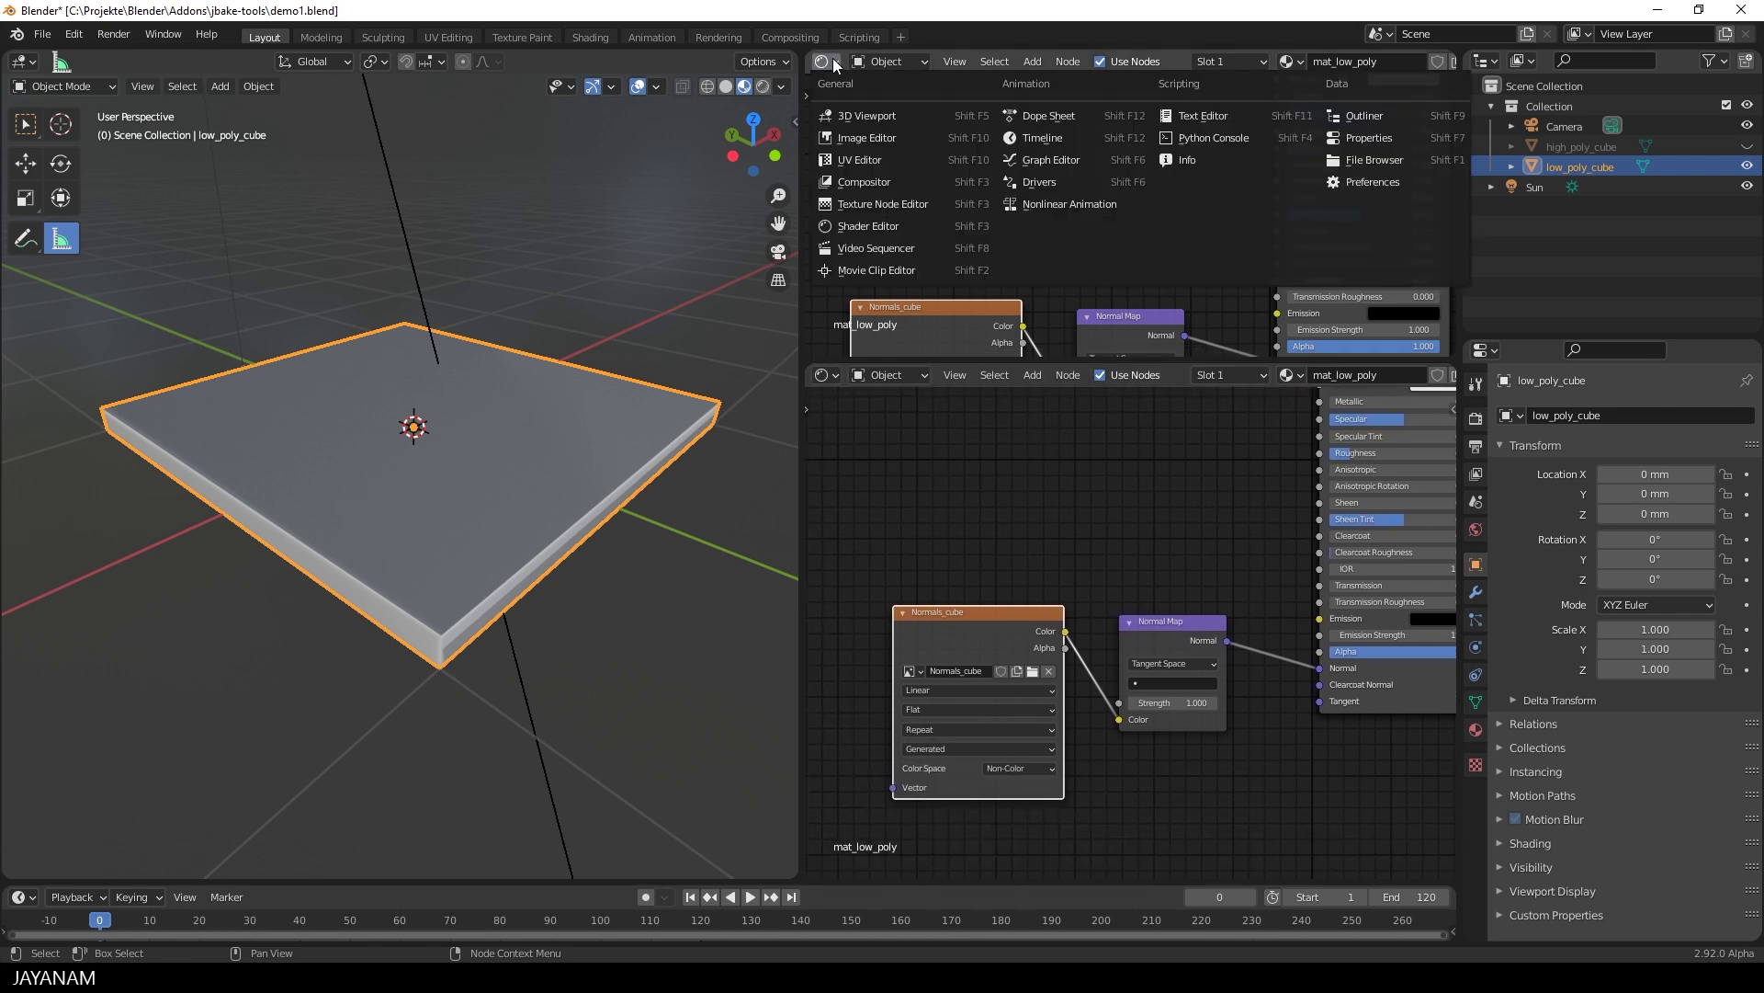
pyautogui.click(867, 138)
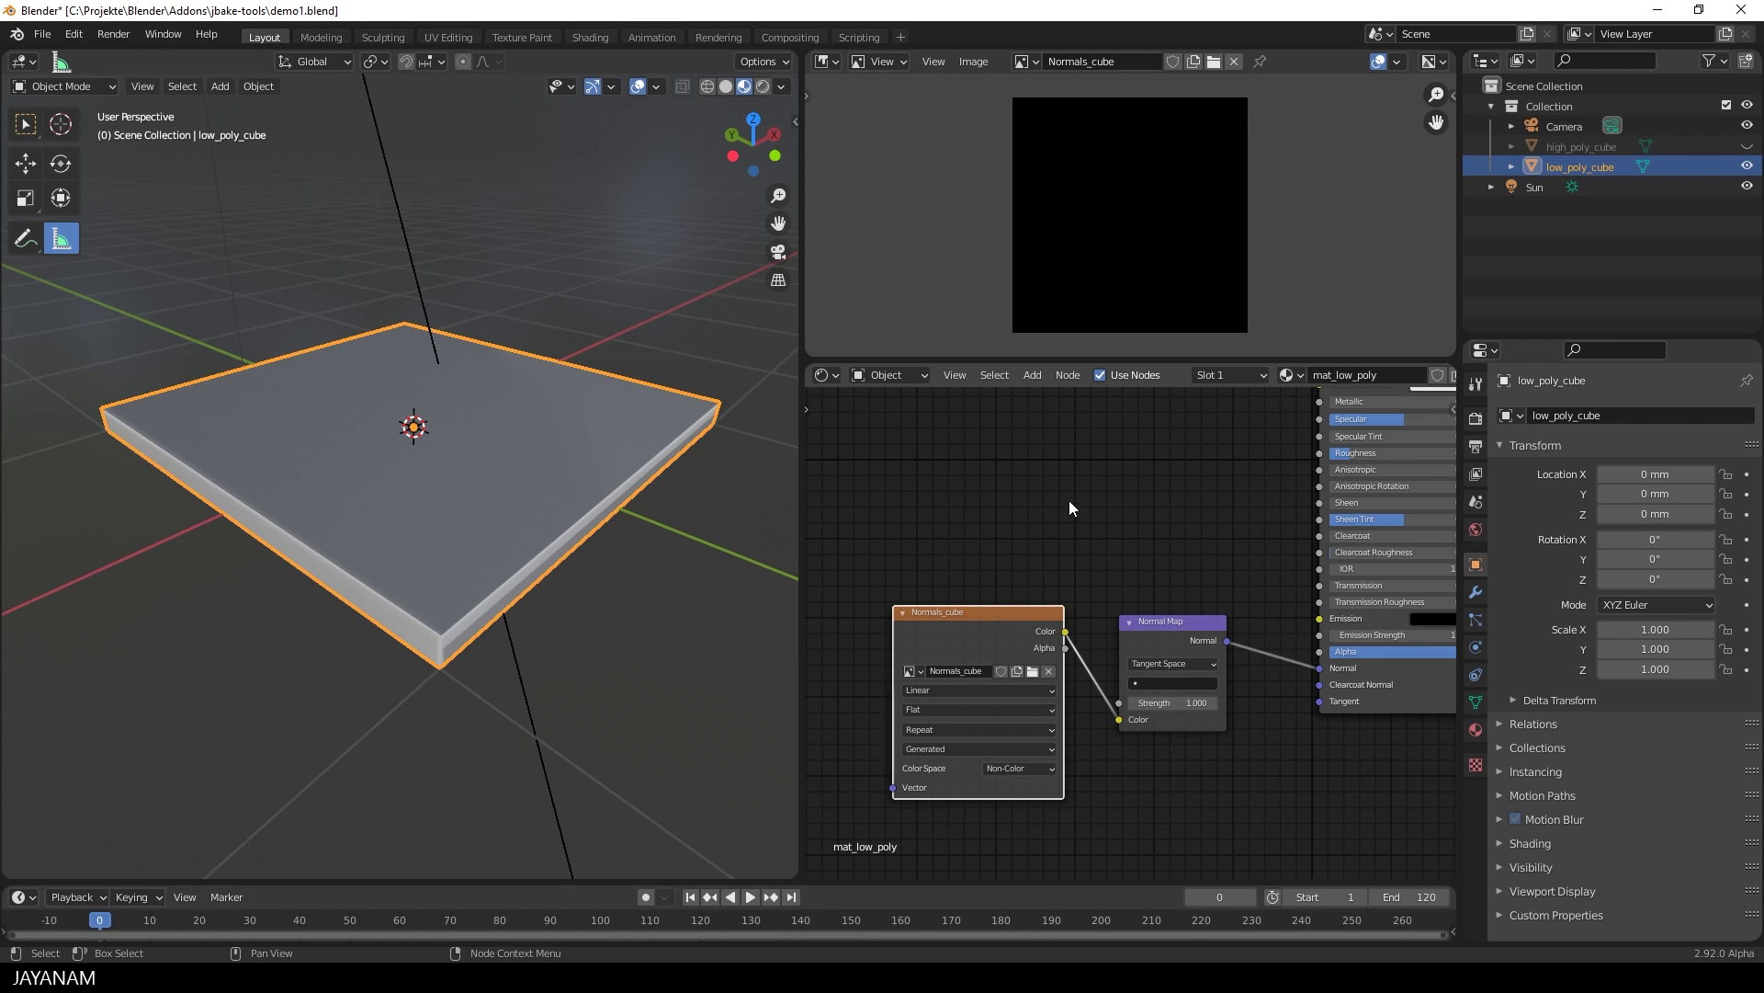
# Step: Deselect all, unhide high_poly_cube, then select it plus low_poly_cube as the active object
pyautogui.hotkey('alt', 'a')
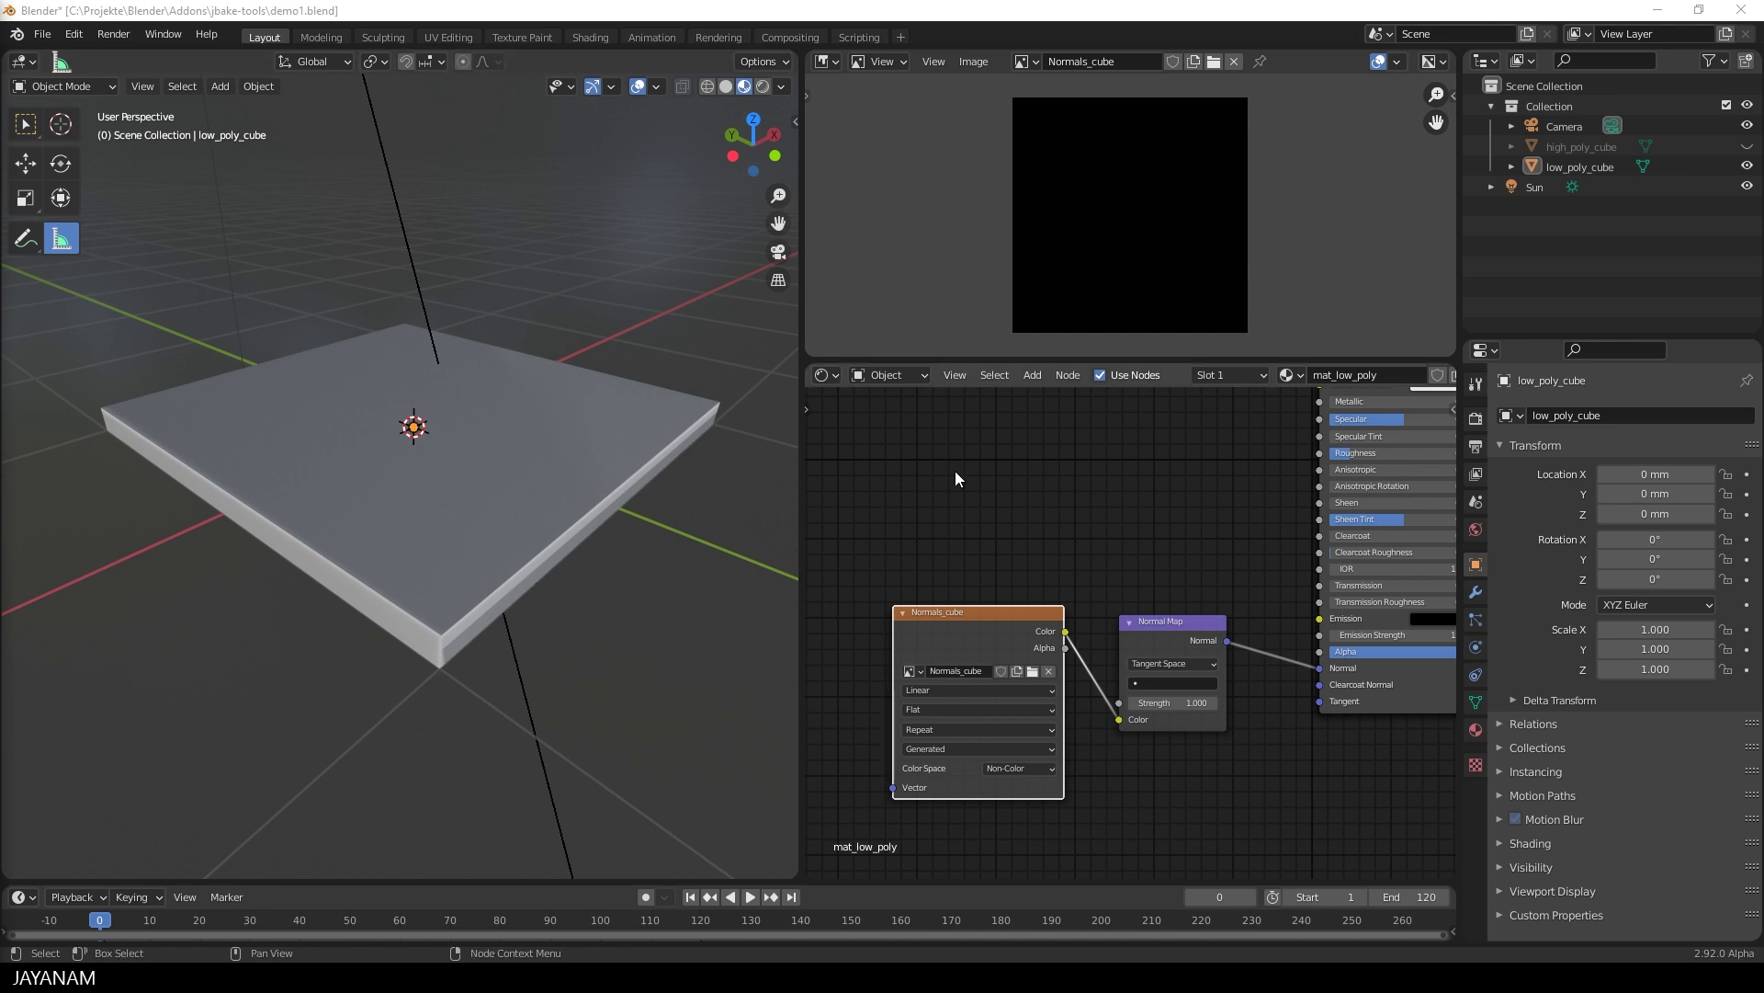
pyautogui.click(1747, 148)
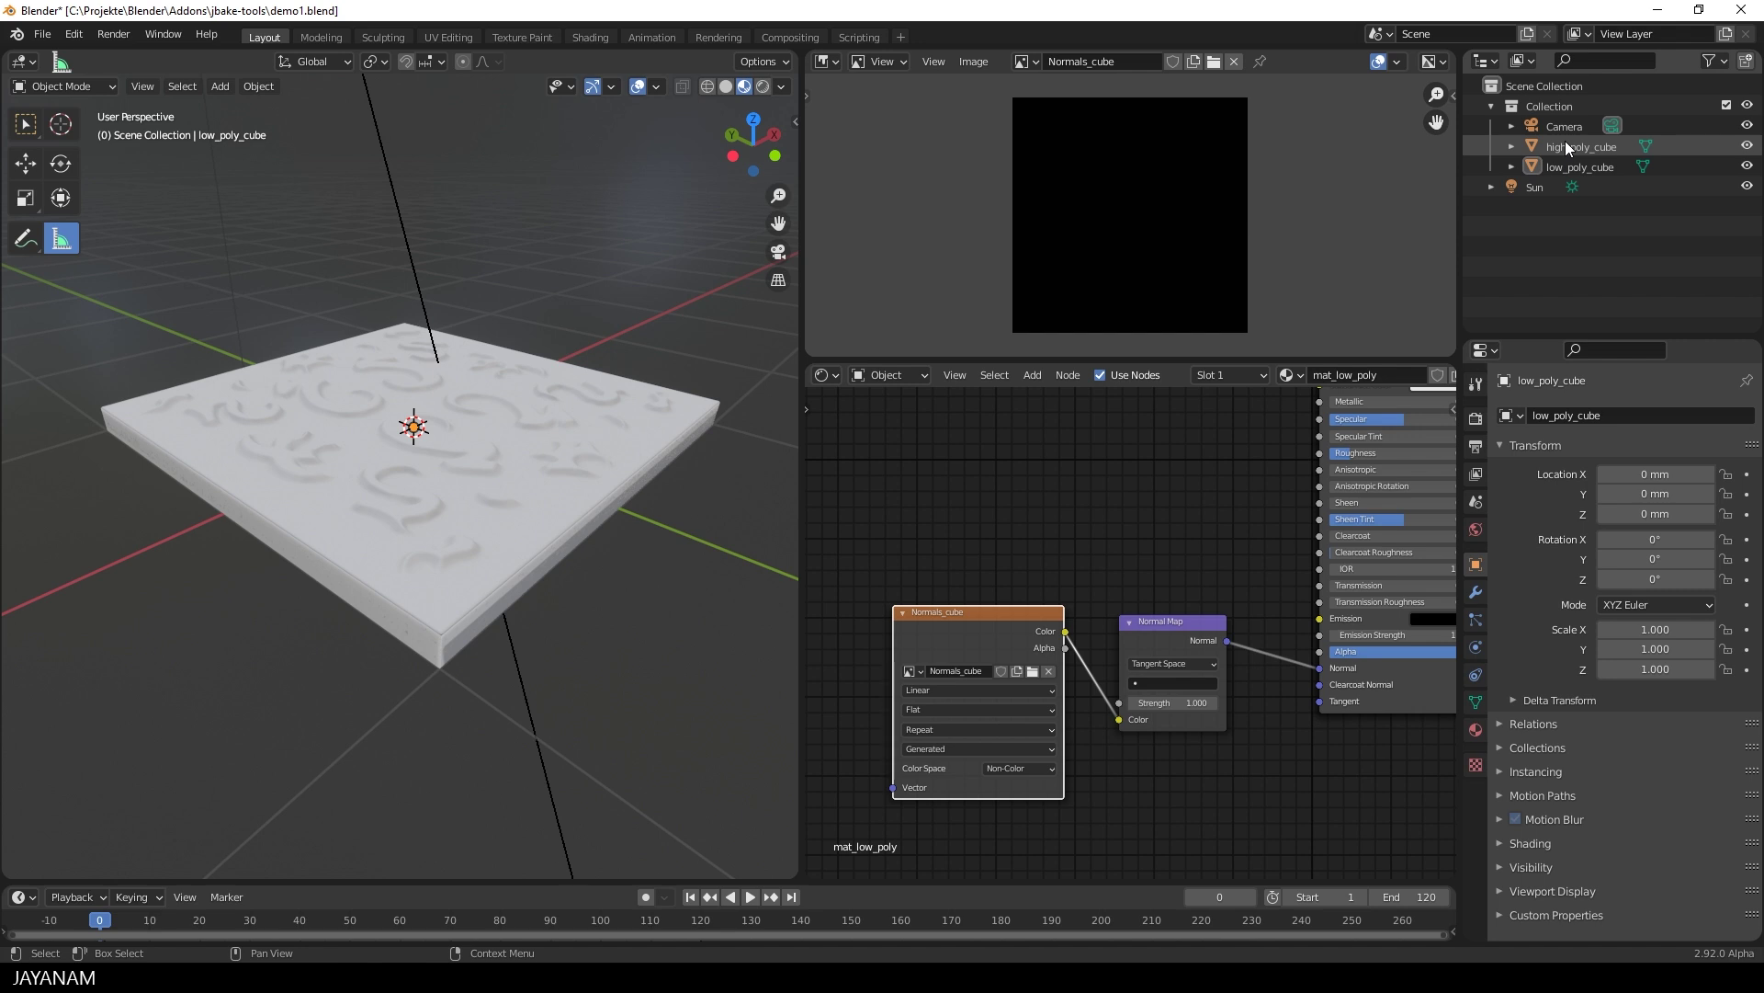
pyautogui.click(533, 414)
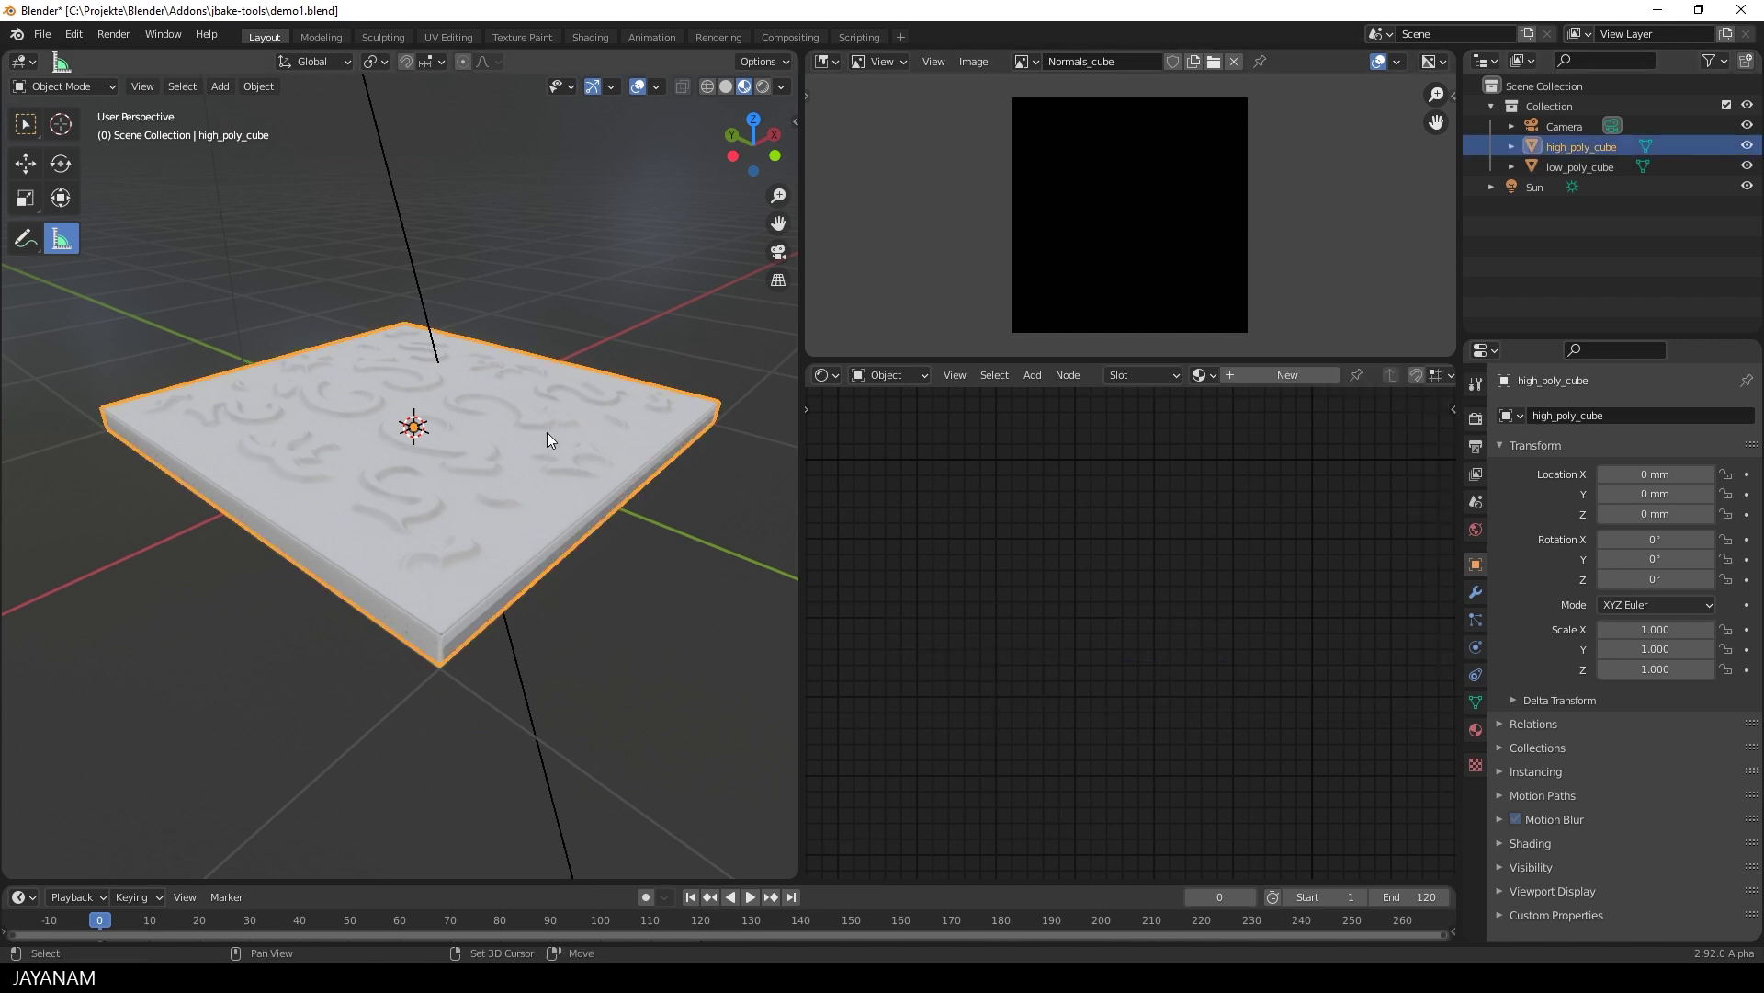
pyautogui.keyDown('shift'); pyautogui.click(546, 432); pyautogui.keyUp('shift')
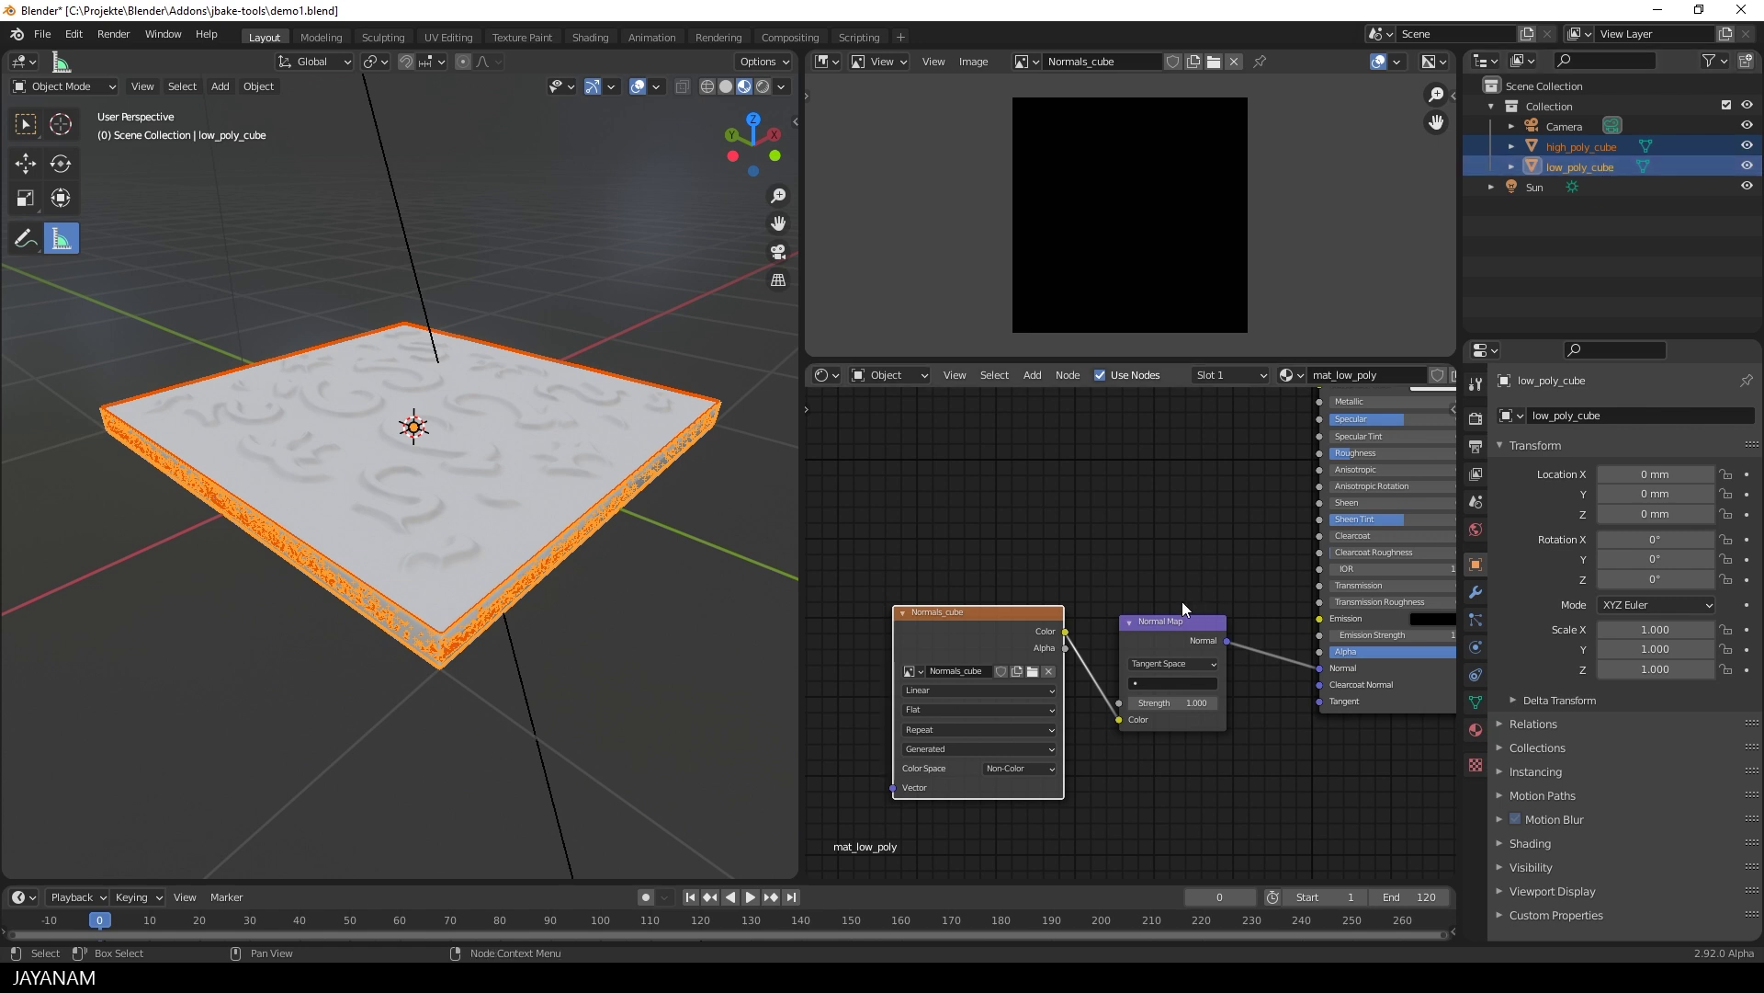
# Step: In Render Properties' Bake panel, lower Max Ray Distance from 30 mm to 0 mm
pyautogui.click(1476, 419)
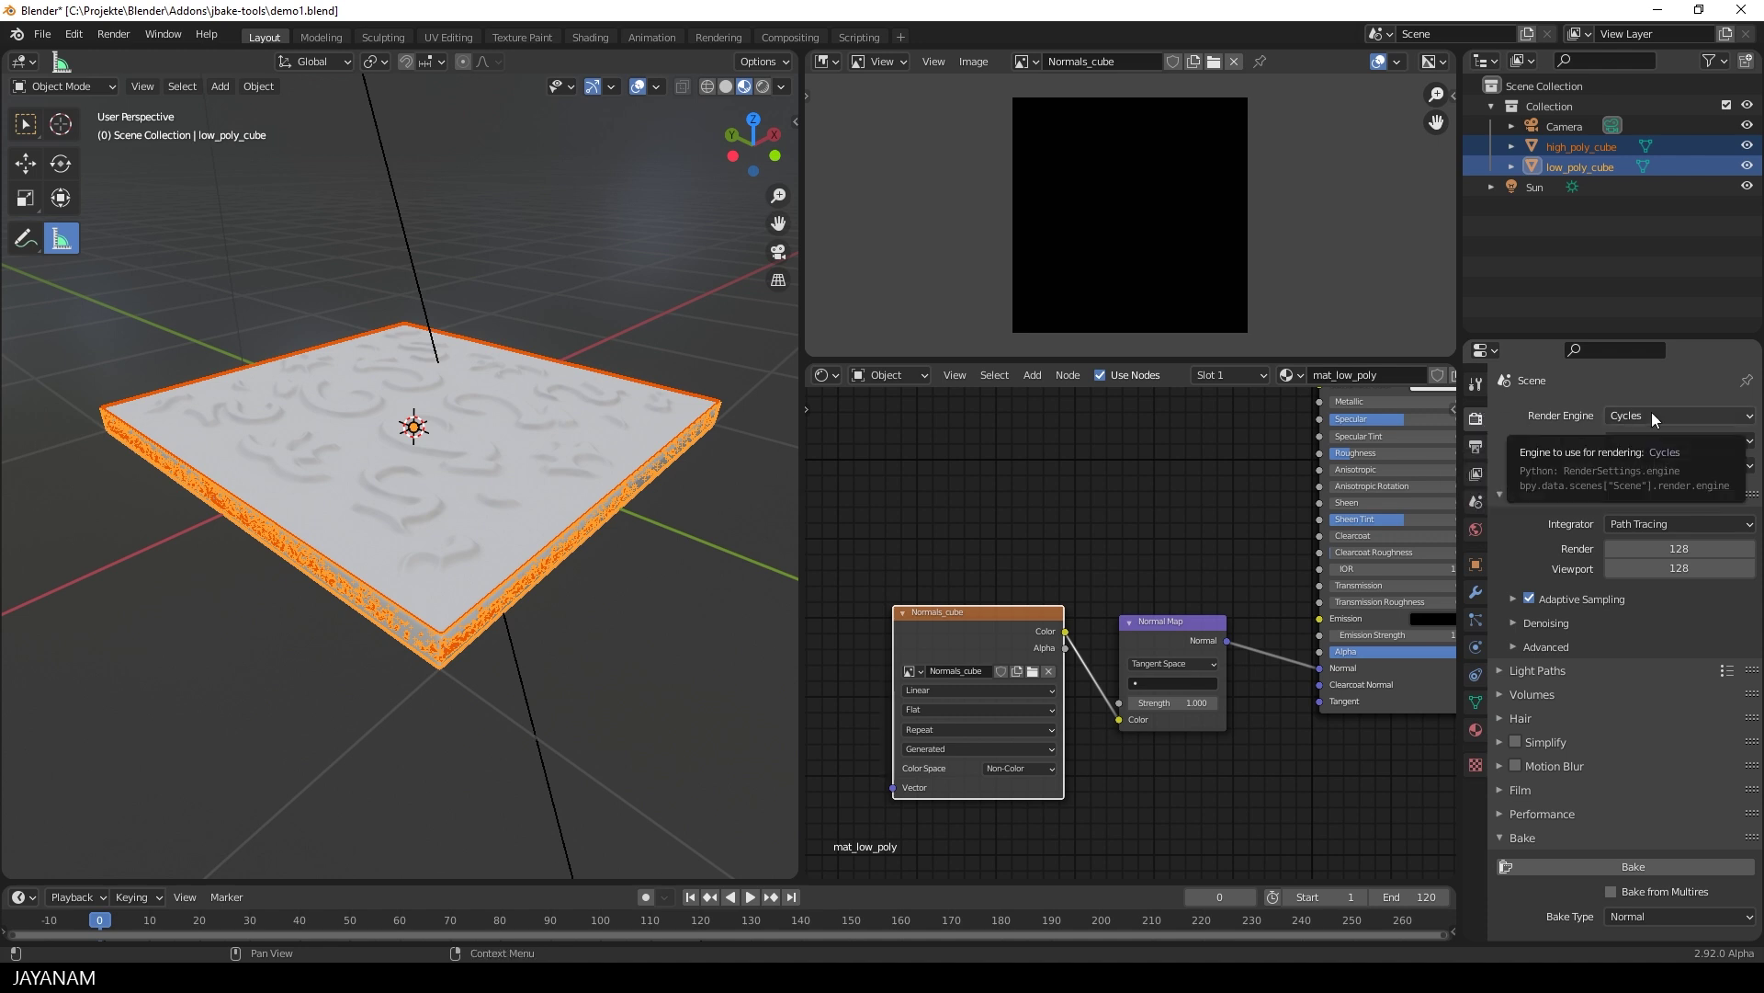
pyautogui.scroll(-4, 1516, 446)
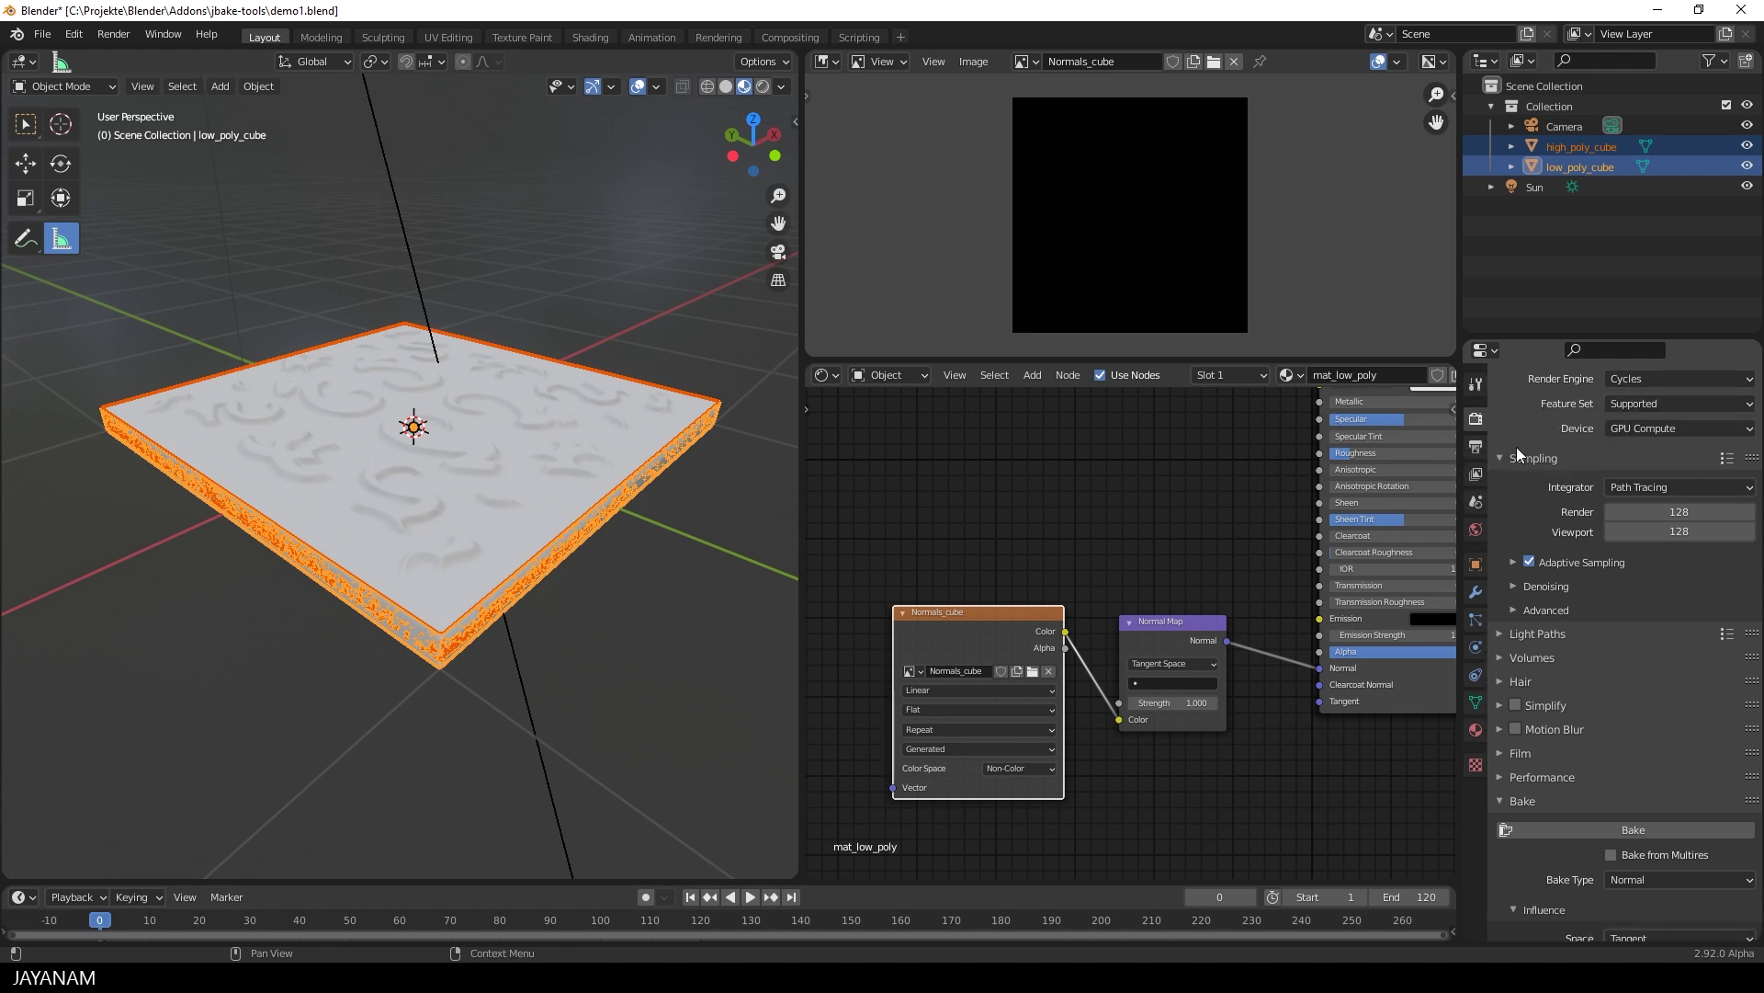
pyautogui.scroll(-4, 1518, 446)
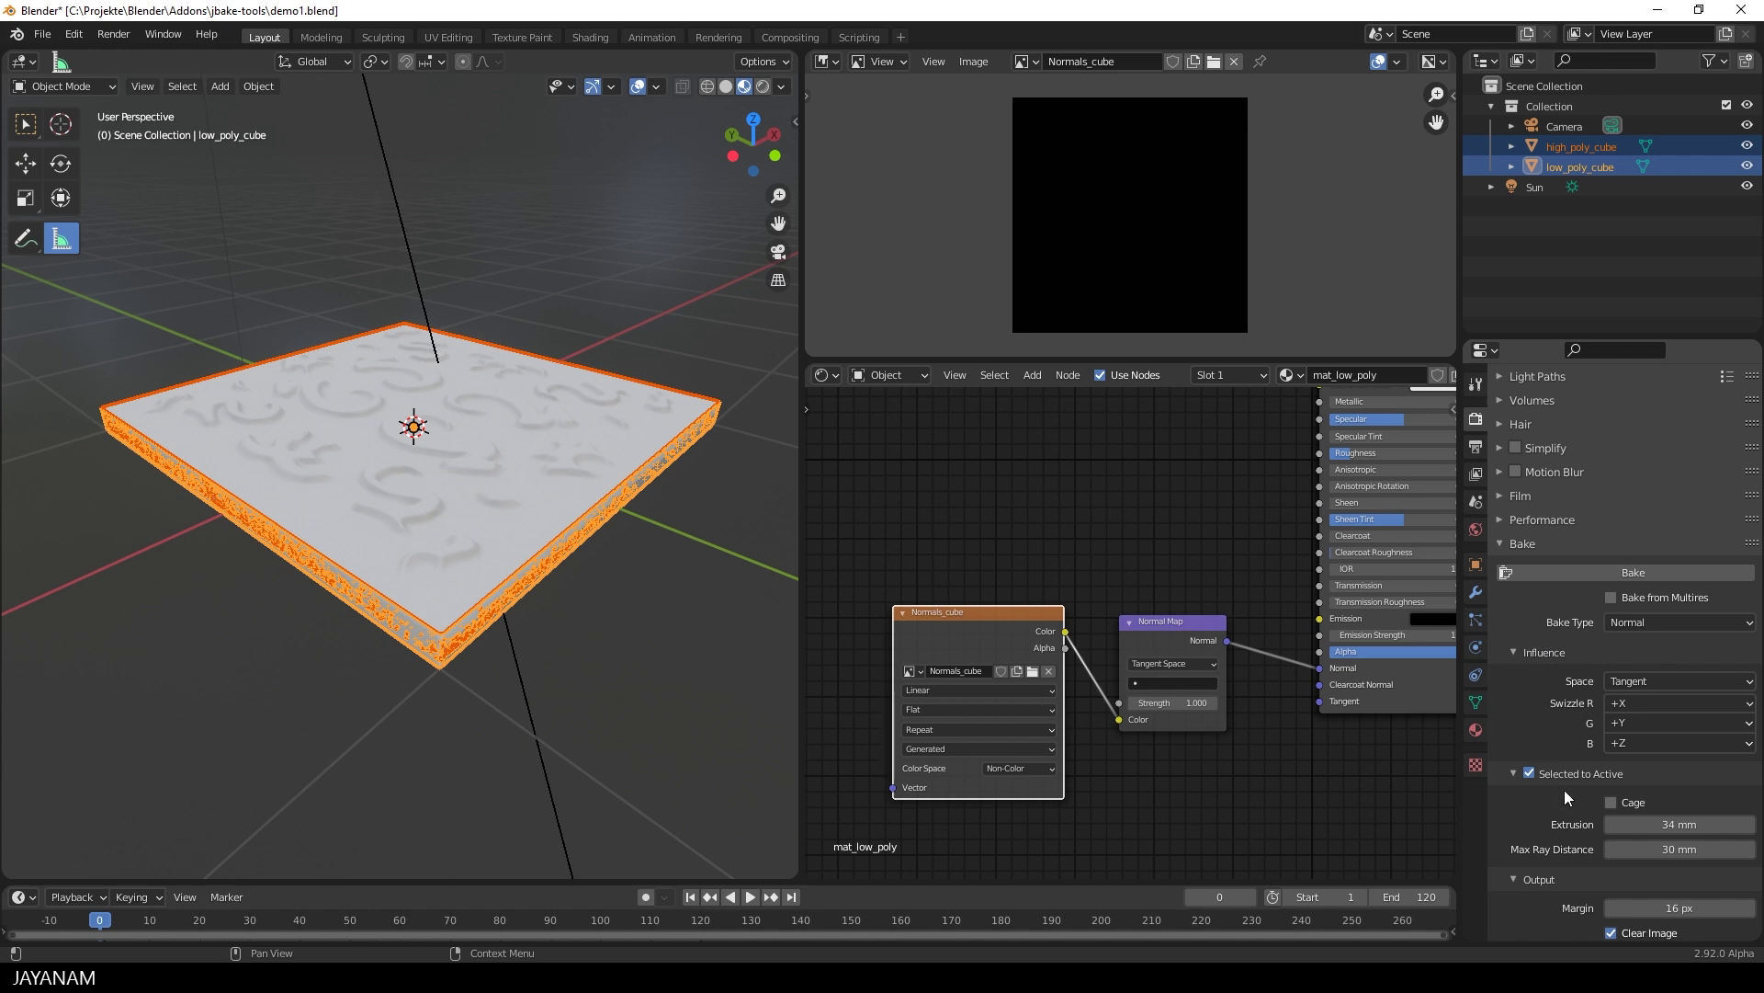
pyautogui.scroll(-2, 1552, 774)
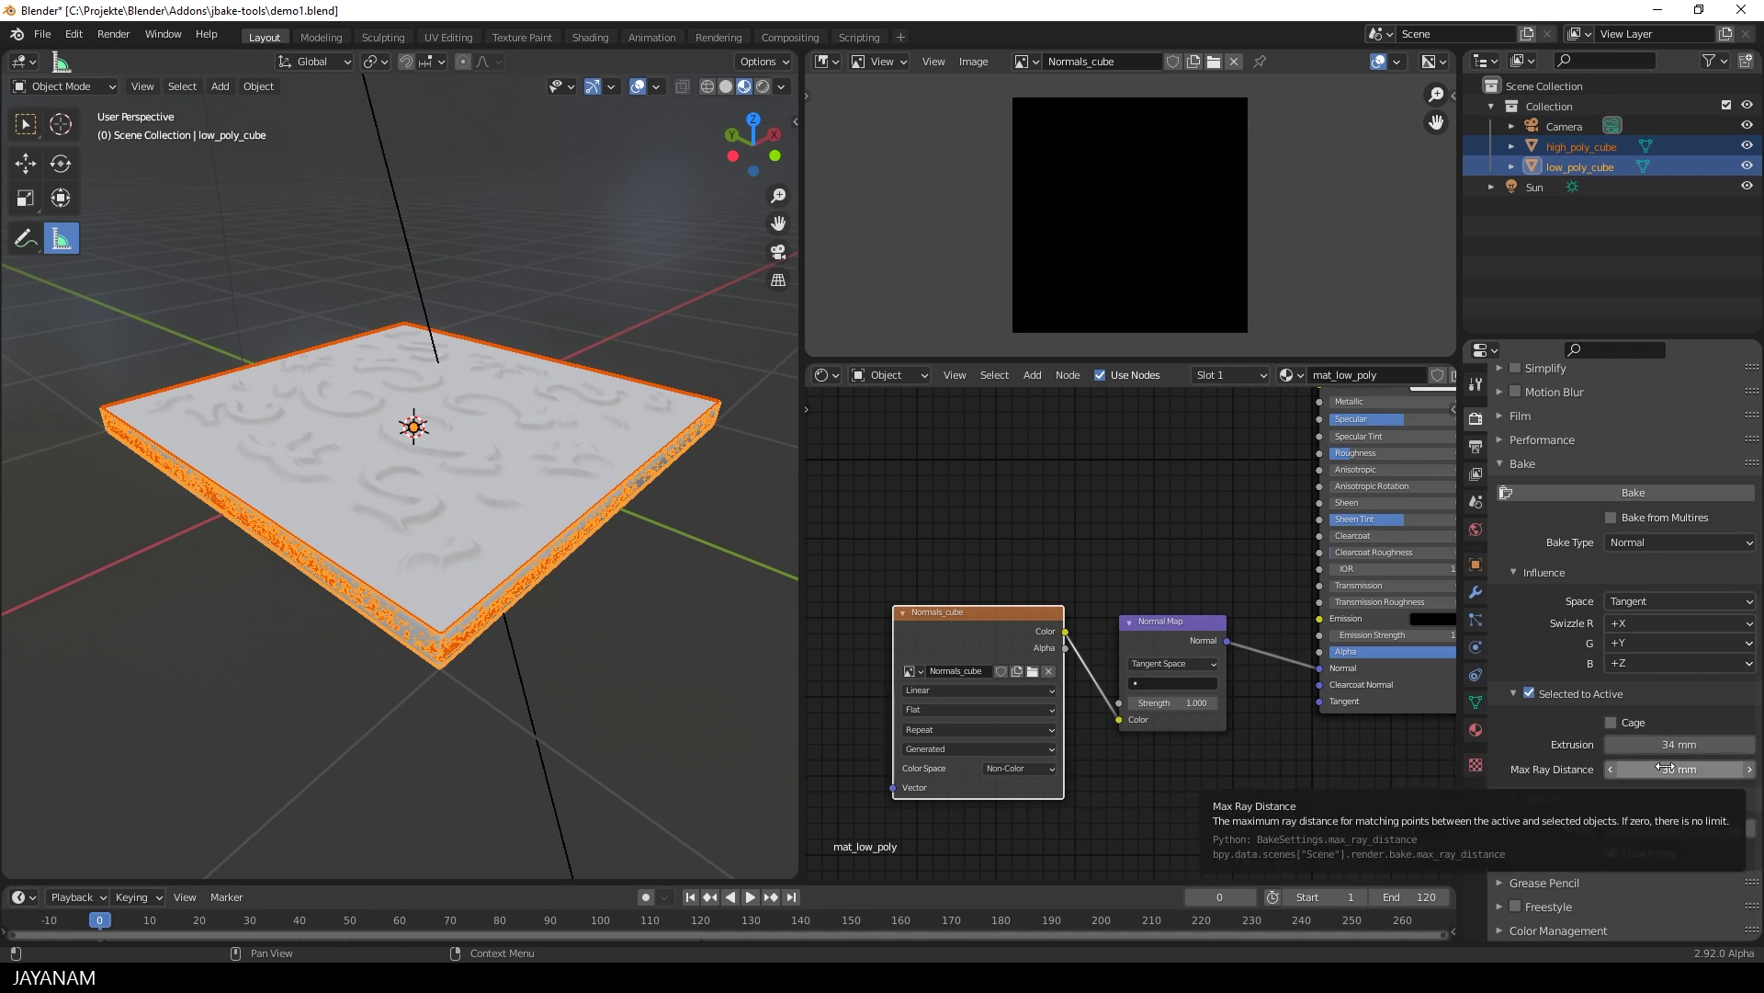
pyautogui.moveTo(1666, 767); pyautogui.dragTo(1627, 767)
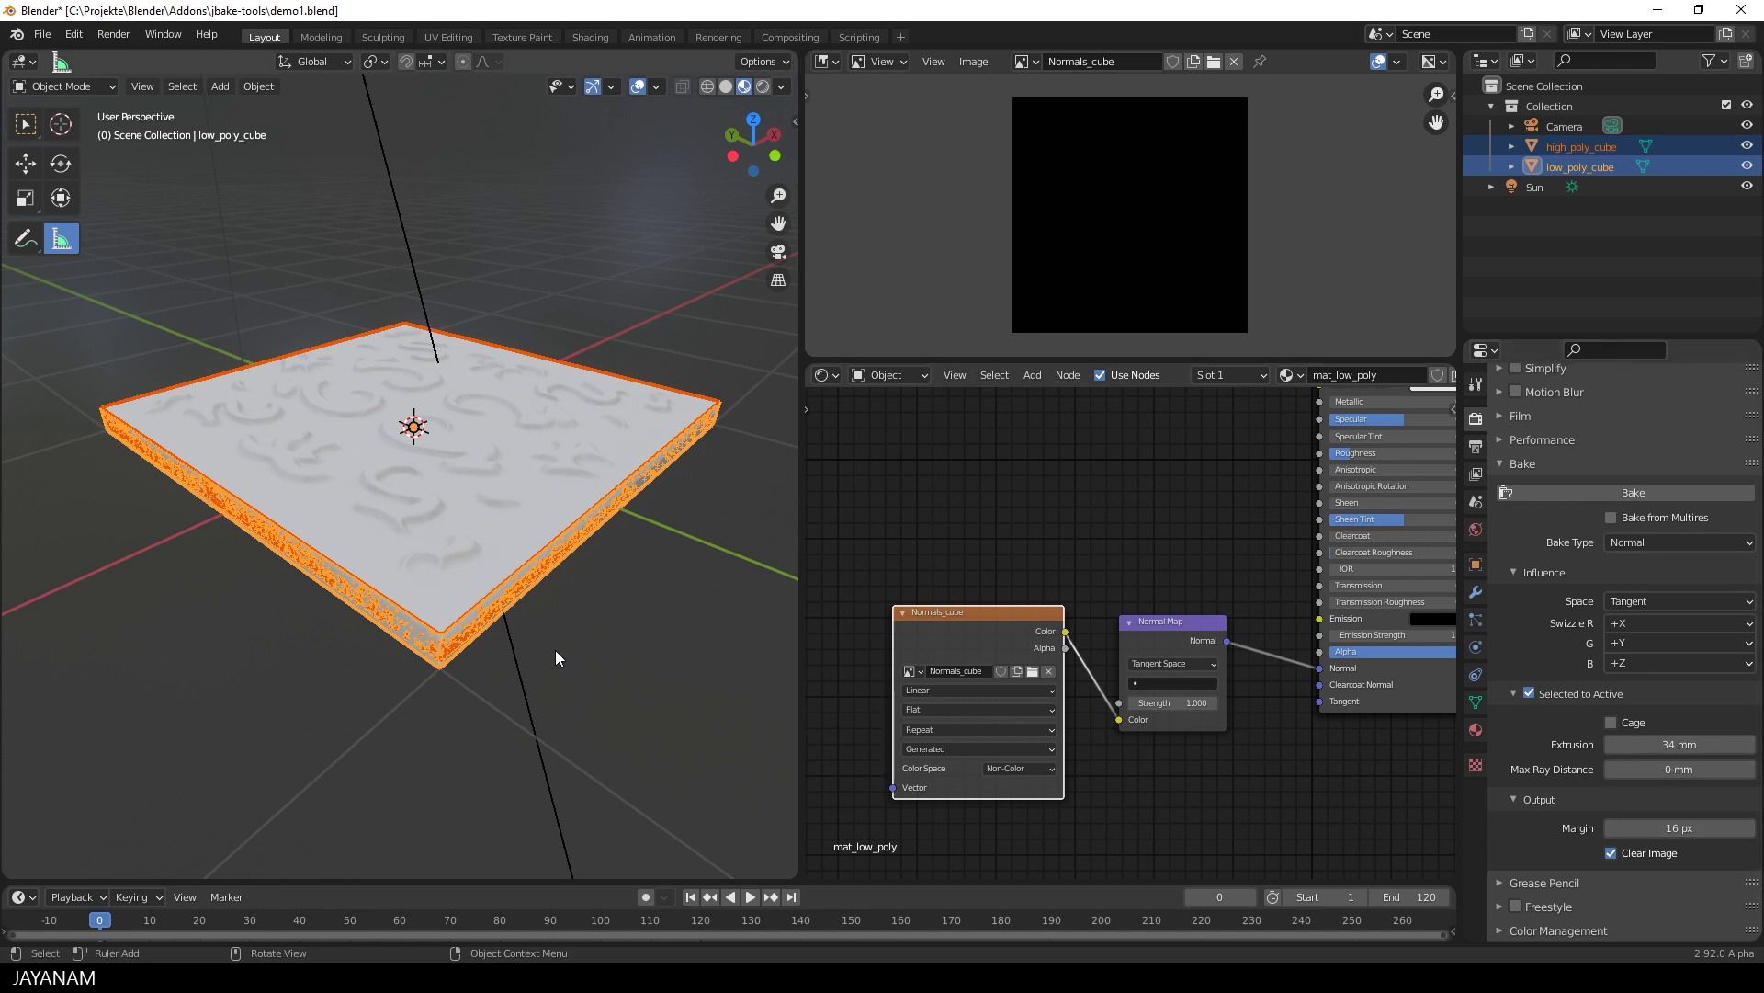
# Step: View the slab edge-on from the left, leaving Extrusion at 34 mm
pyautogui.moveTo(555, 649); pyautogui.dragTo(654, 576, button='middle')
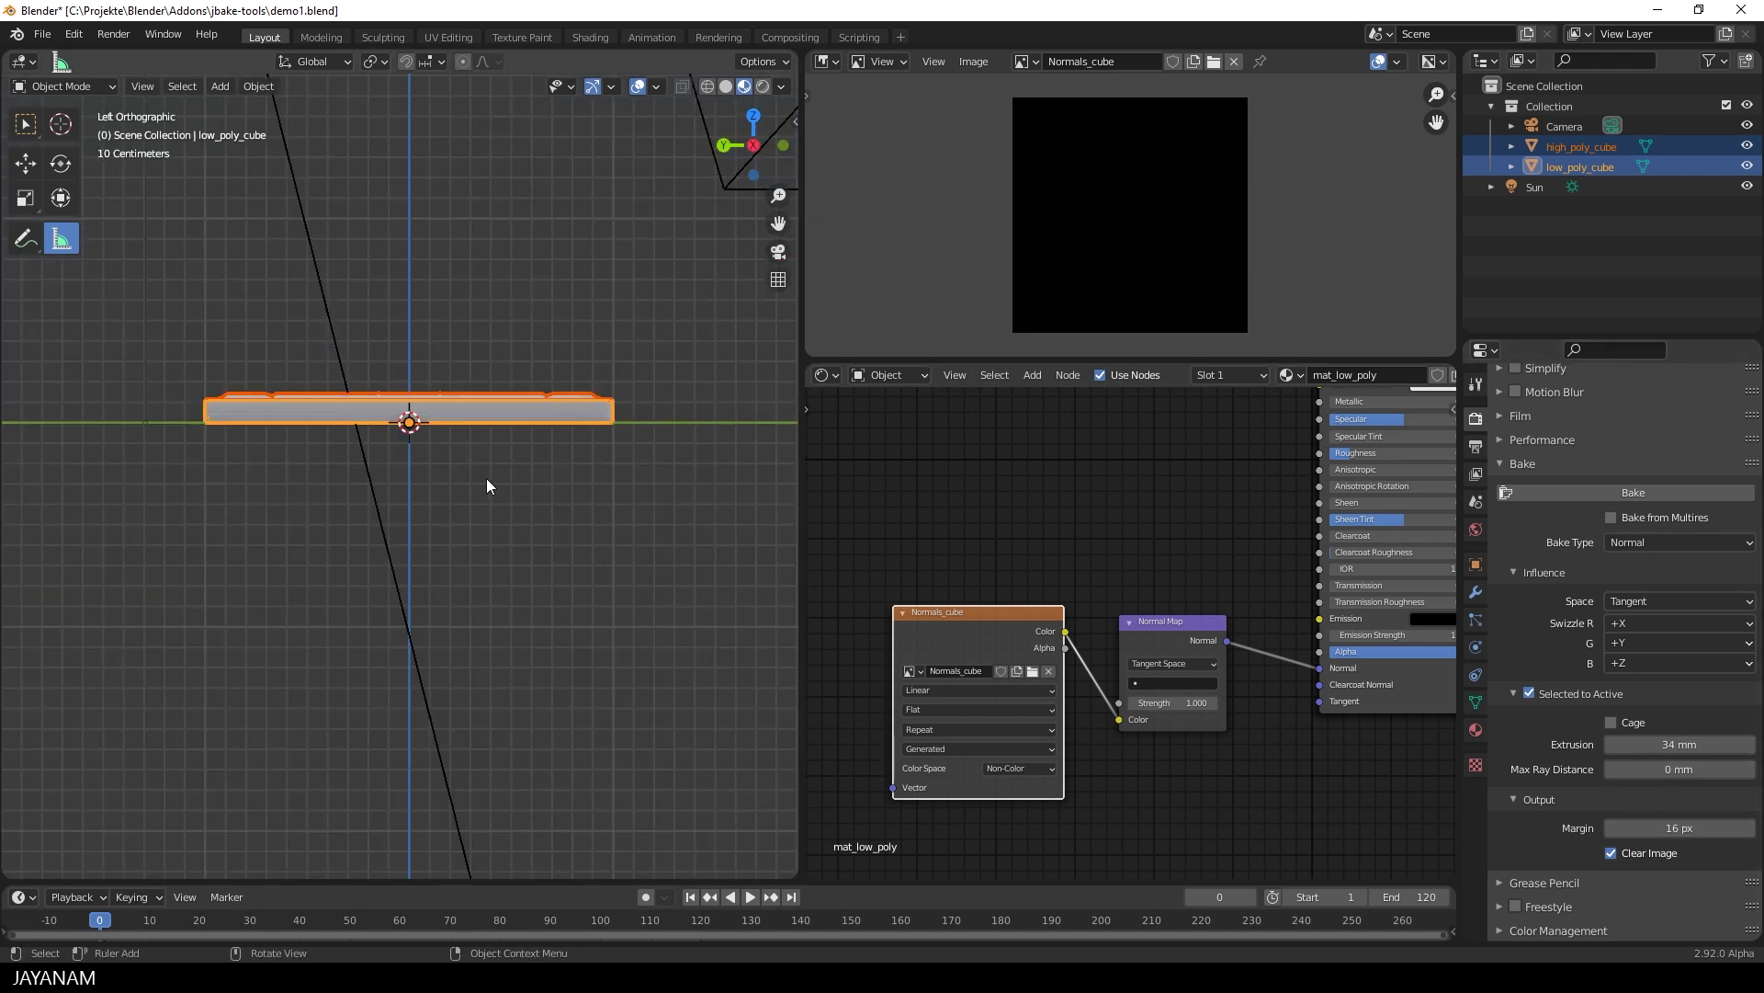
pyautogui.scroll(5, 487, 486)
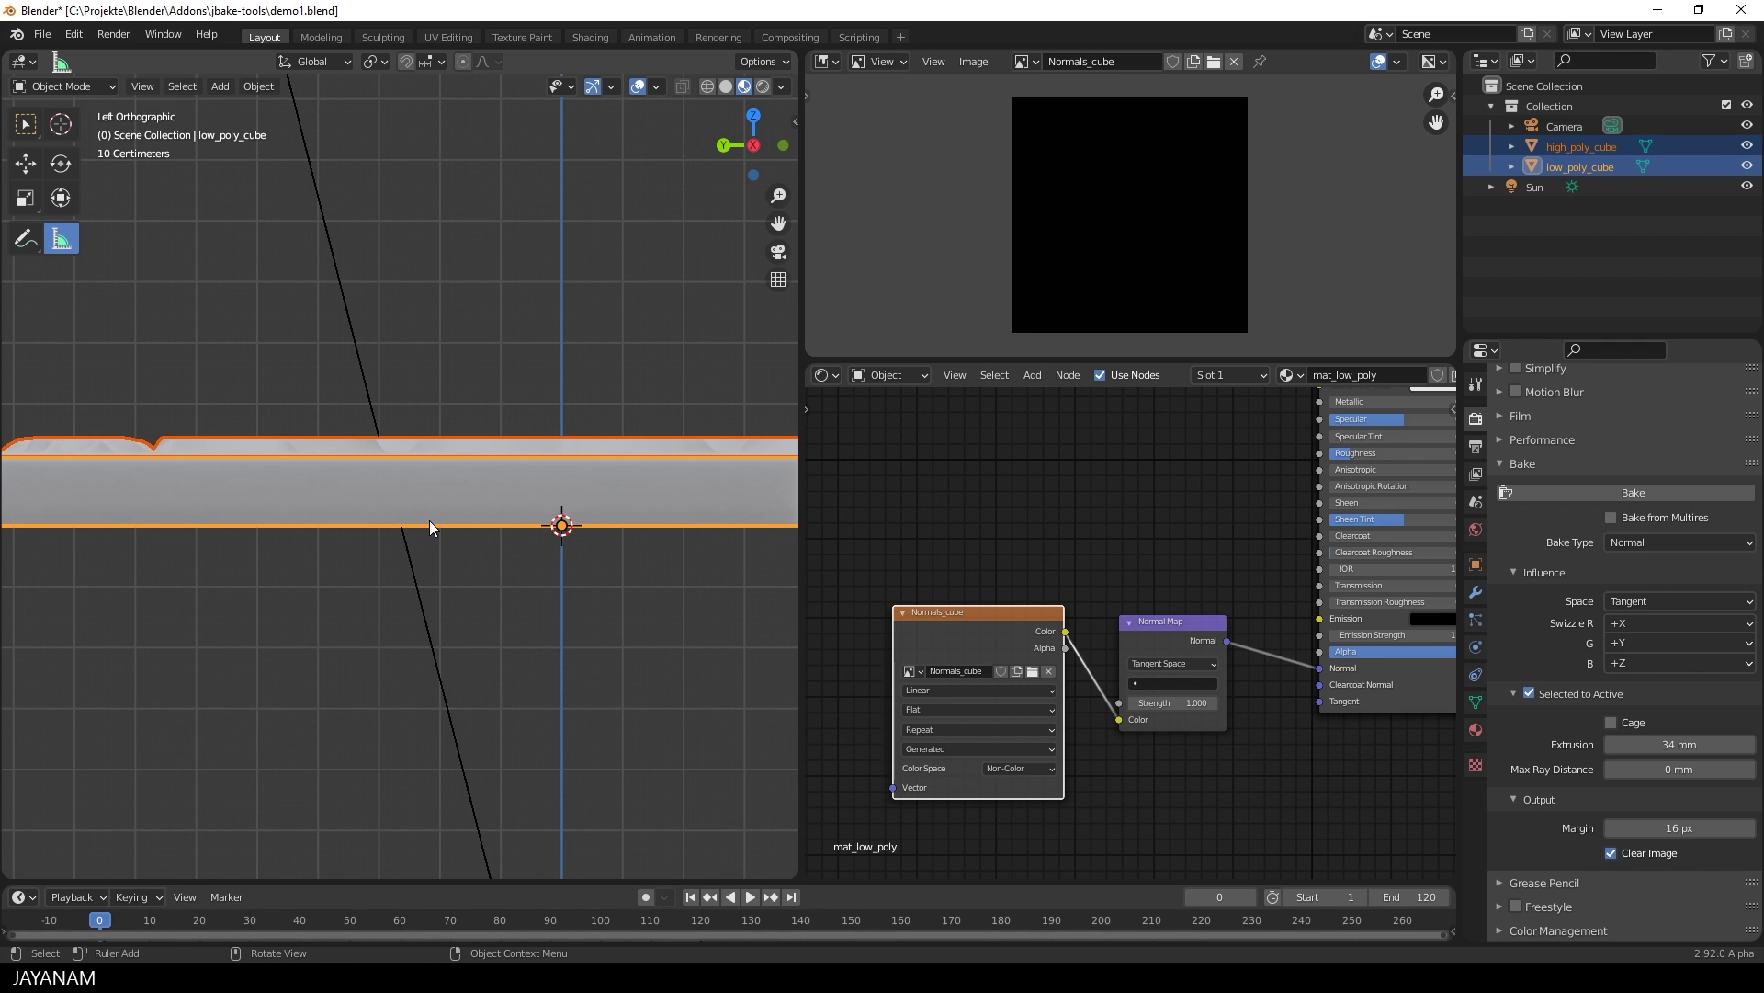
pyautogui.click(1659, 744)
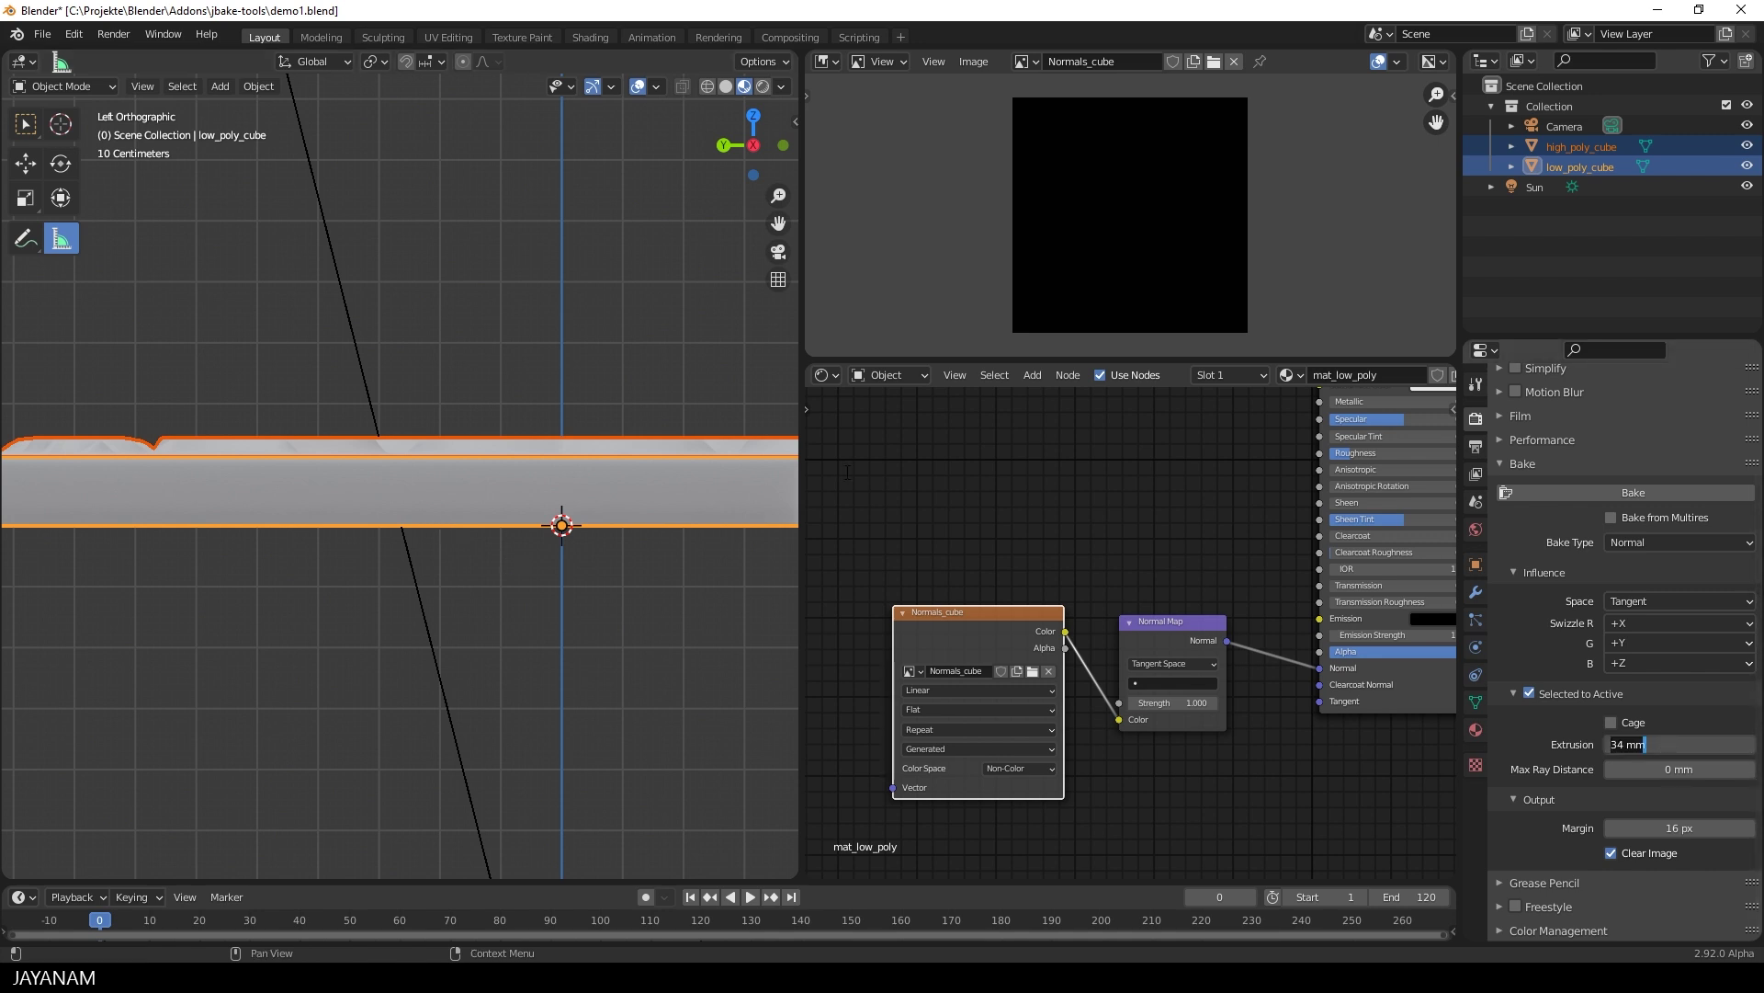
pyautogui.click(88, 246)
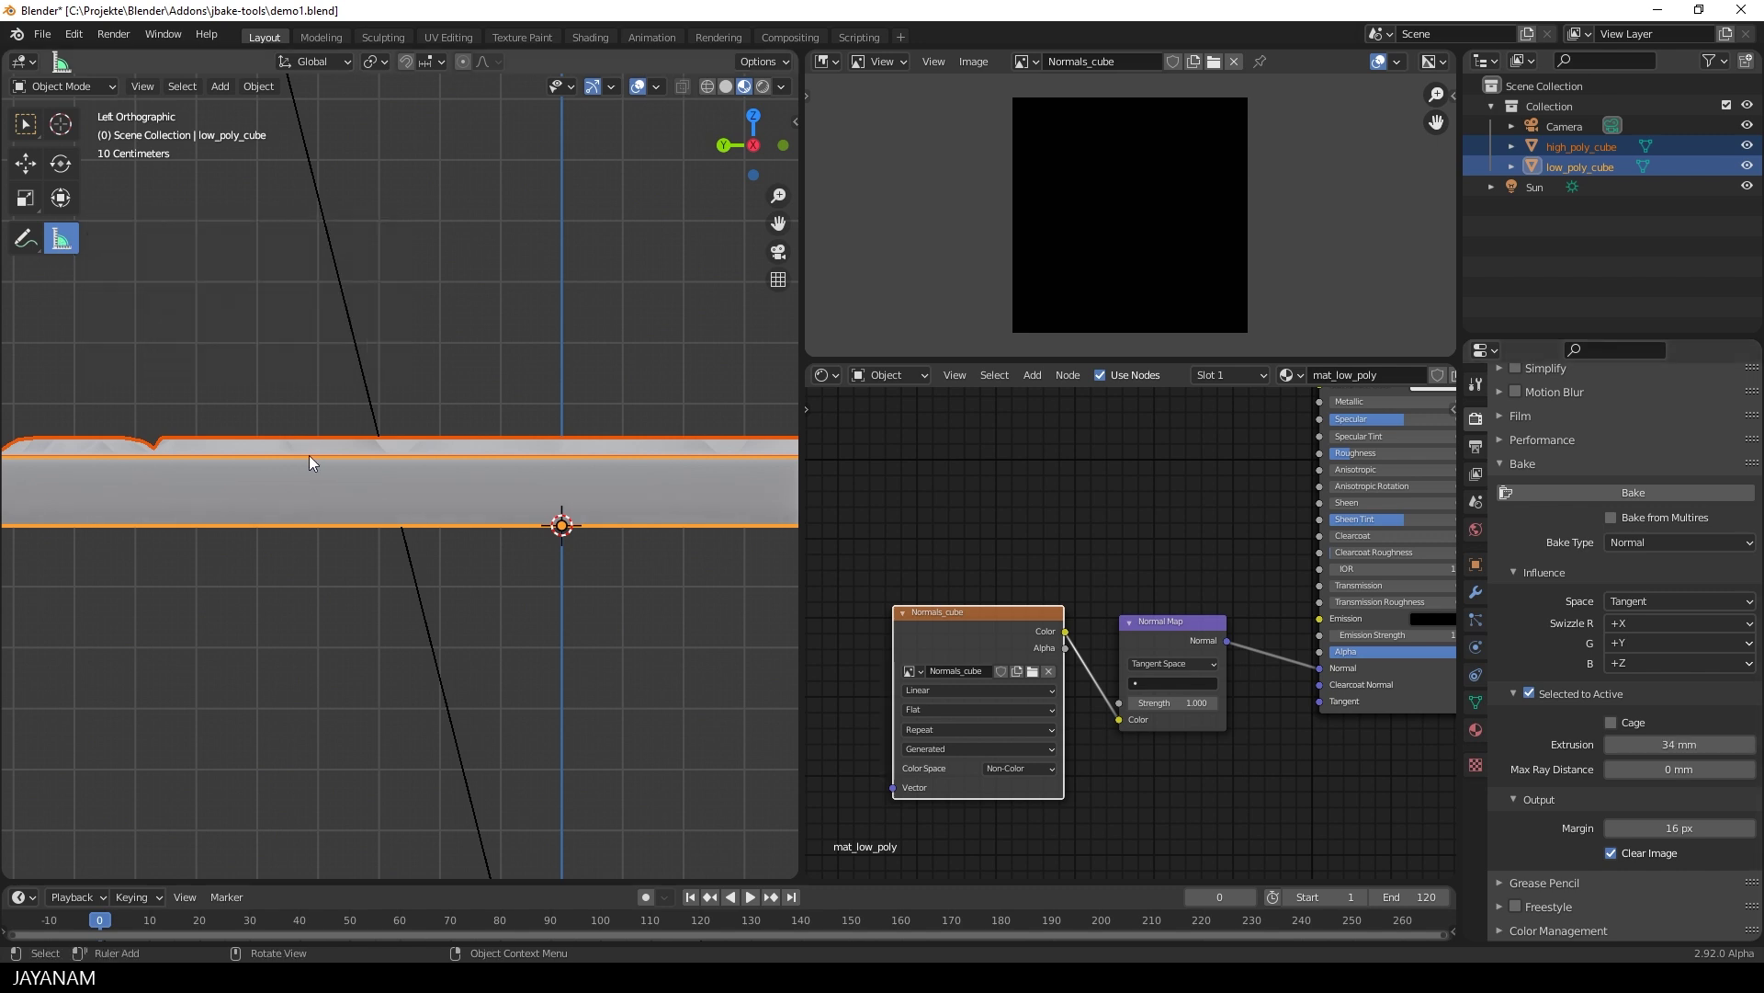
# Step: Measure the gap between the low- and high-poly surfaces, about 34 mm
pyautogui.moveTo(309, 462); pyautogui.dragTo(308, 447)
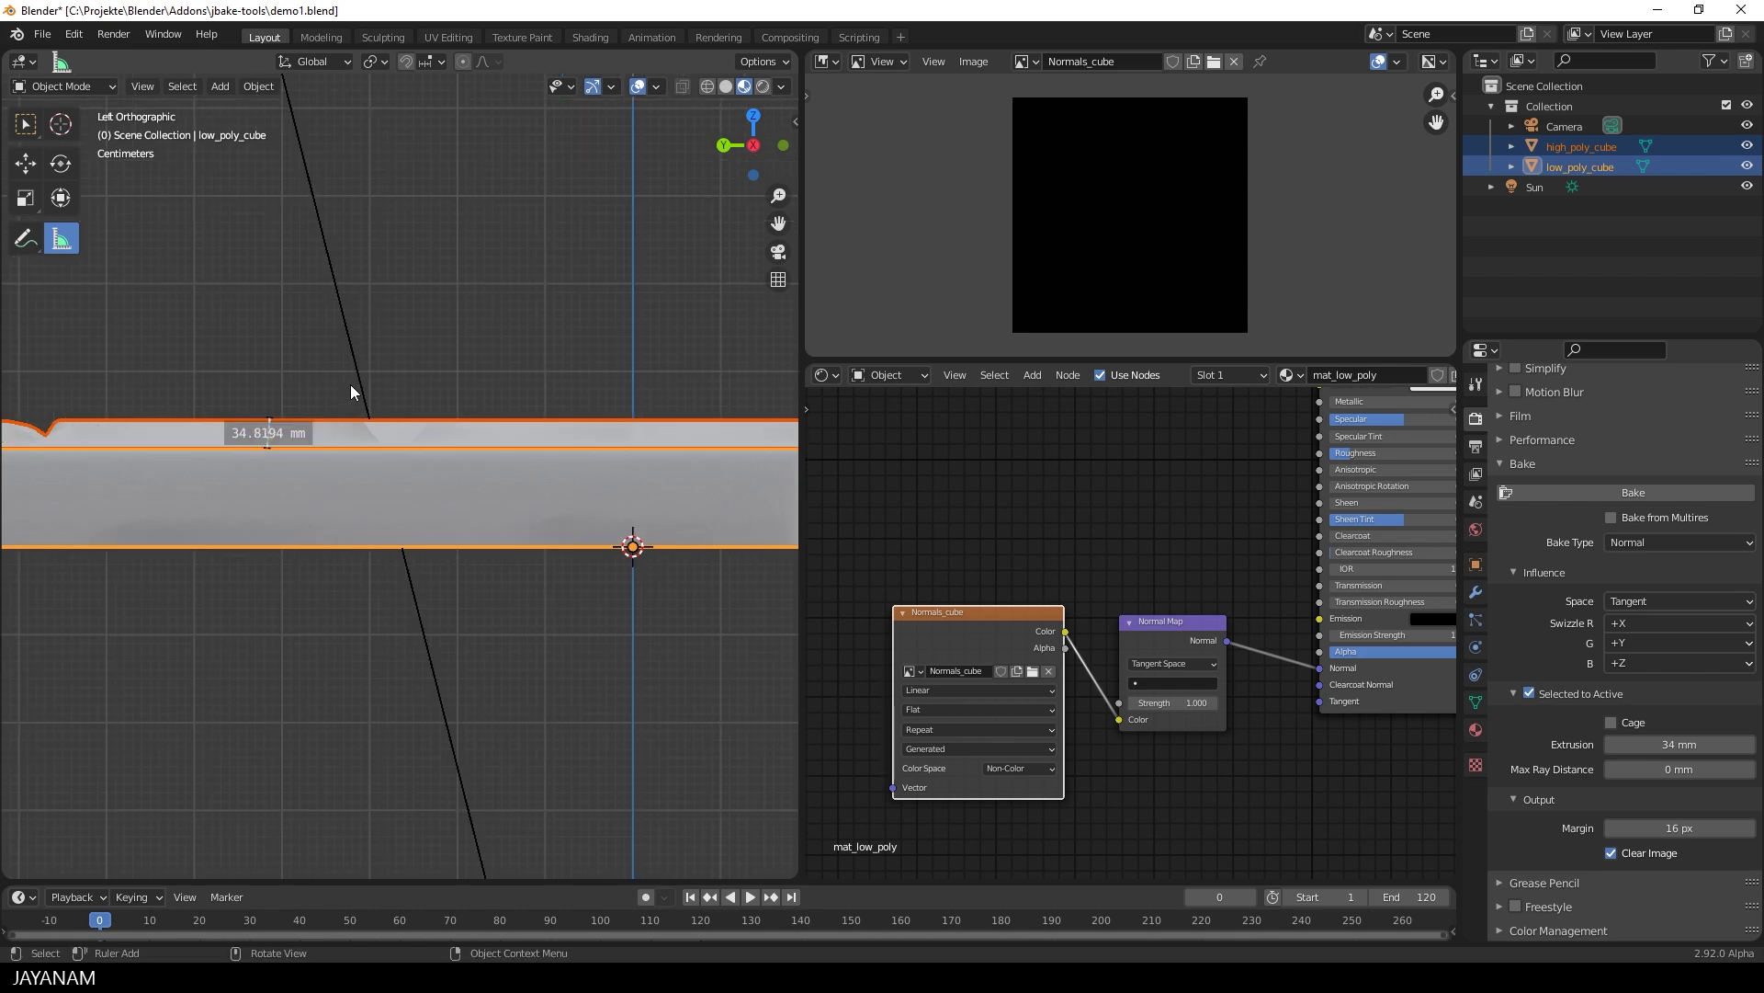
pyautogui.scroll(3, 345, 386)
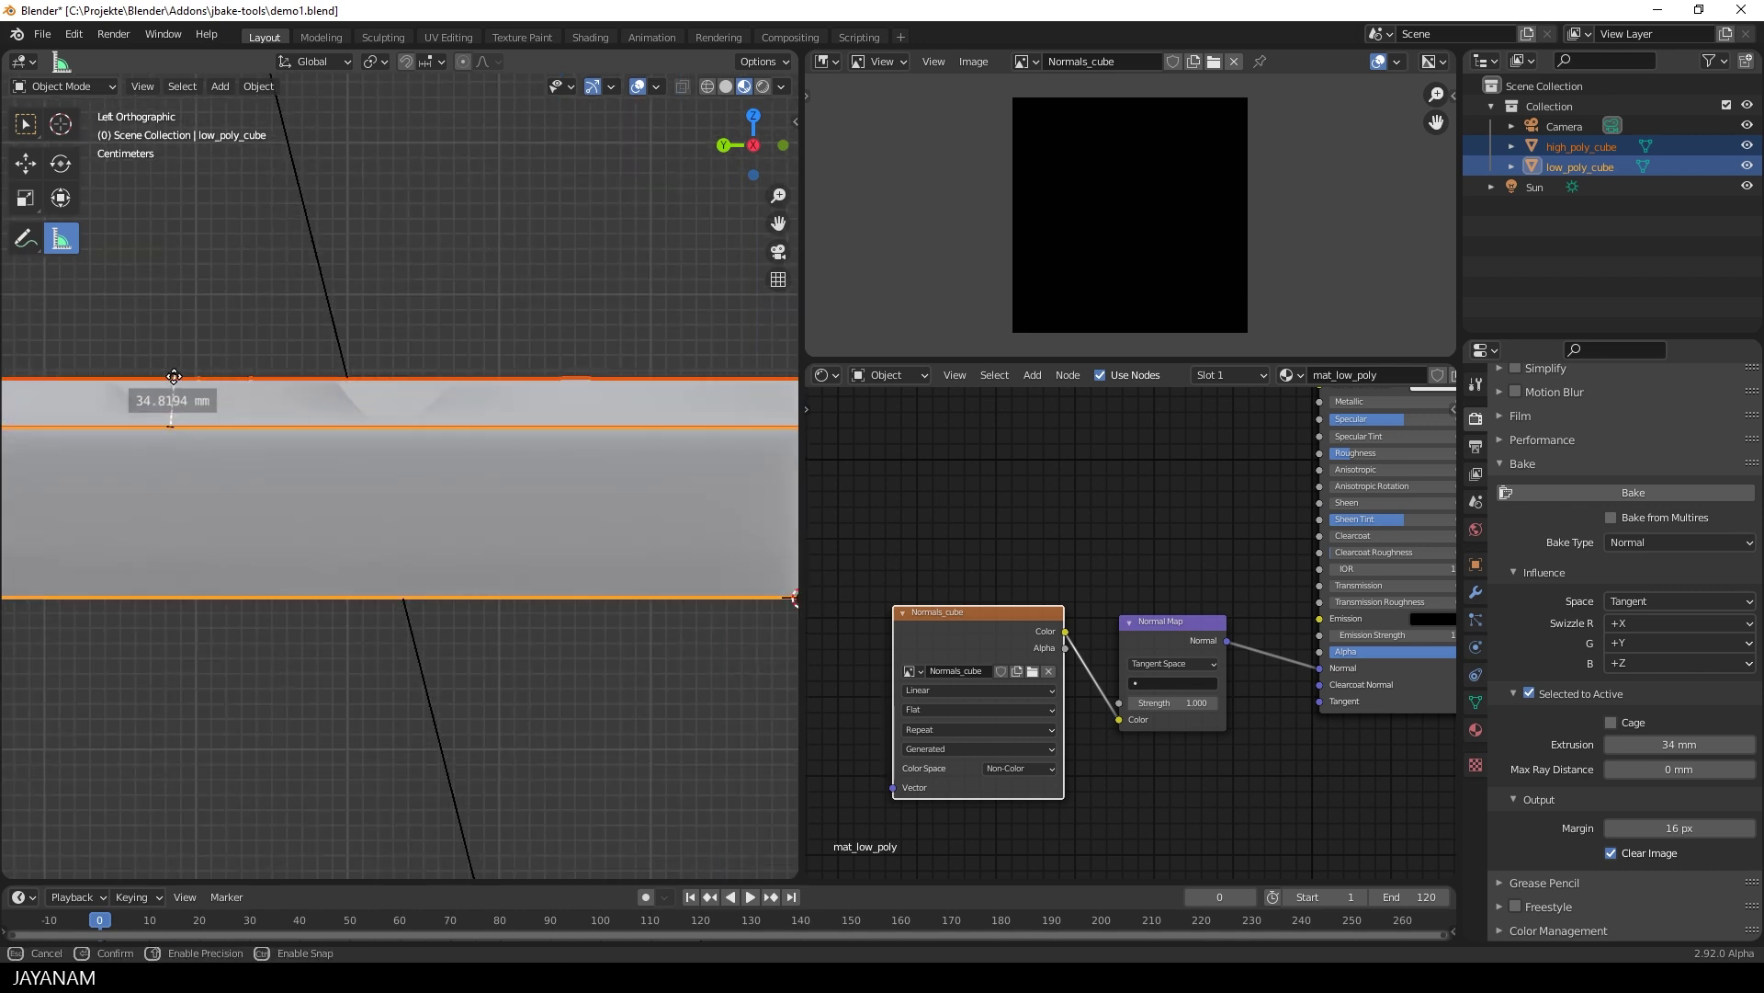
pyautogui.moveTo(175, 372); pyautogui.dragTo(172, 379)
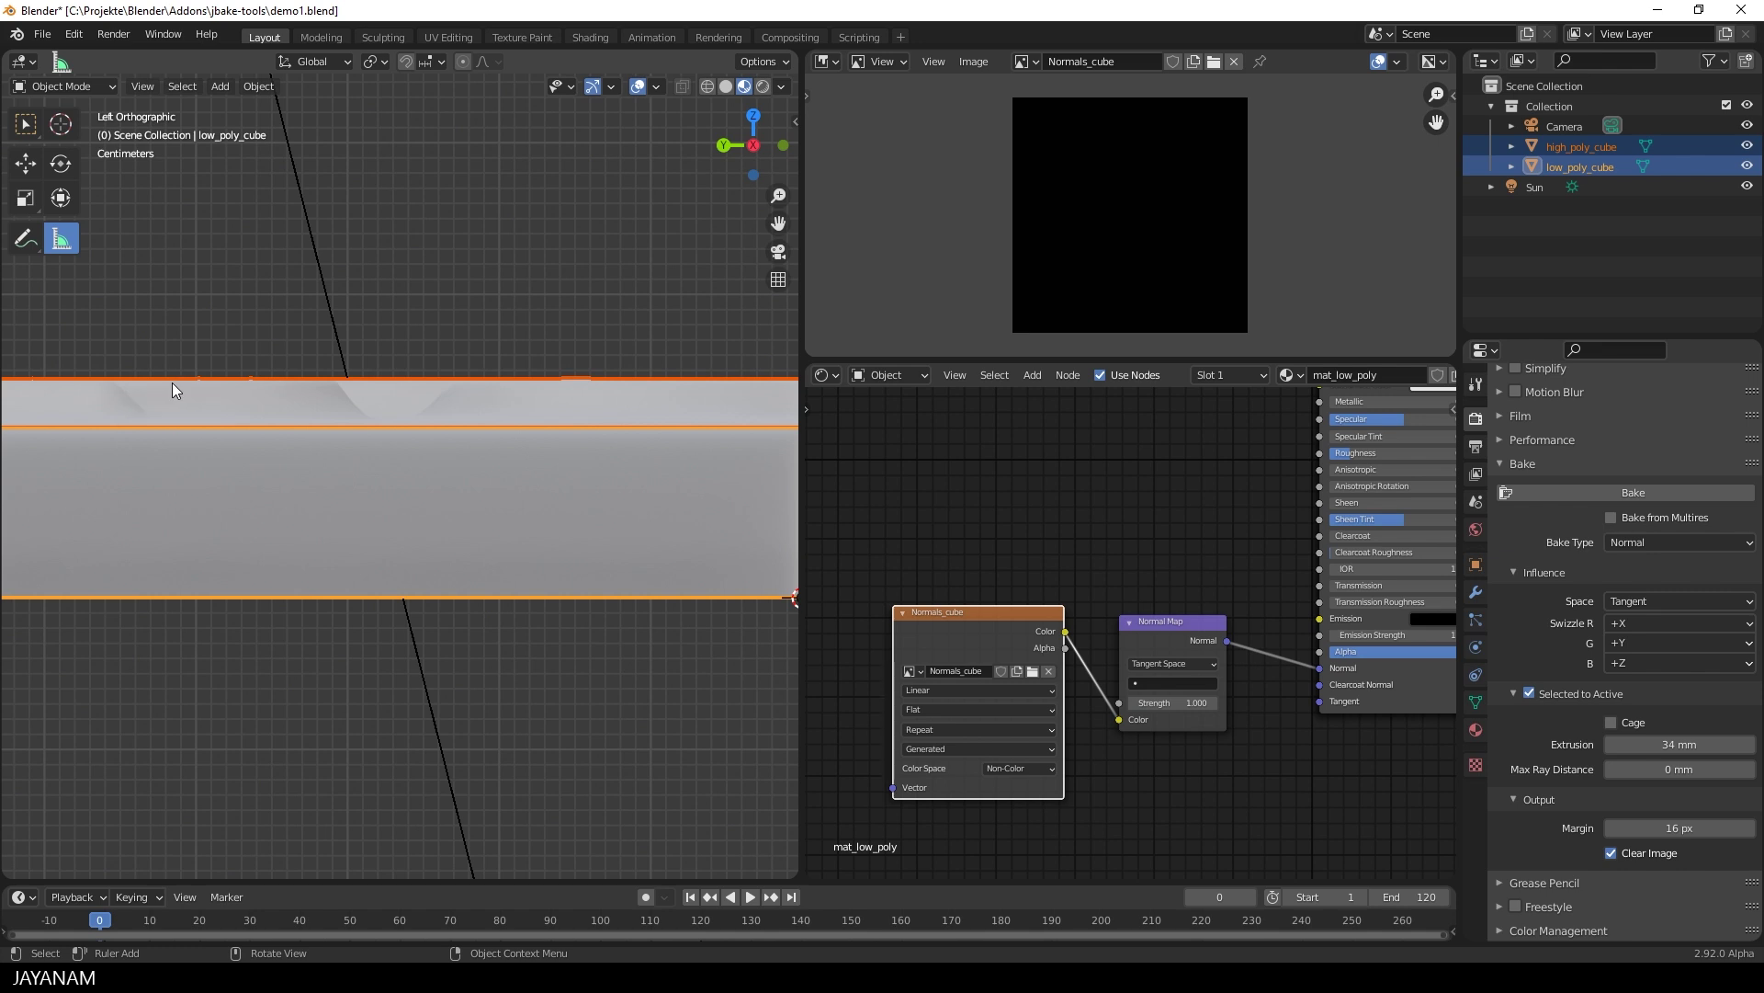
pyautogui.scroll(-8, 182, 399)
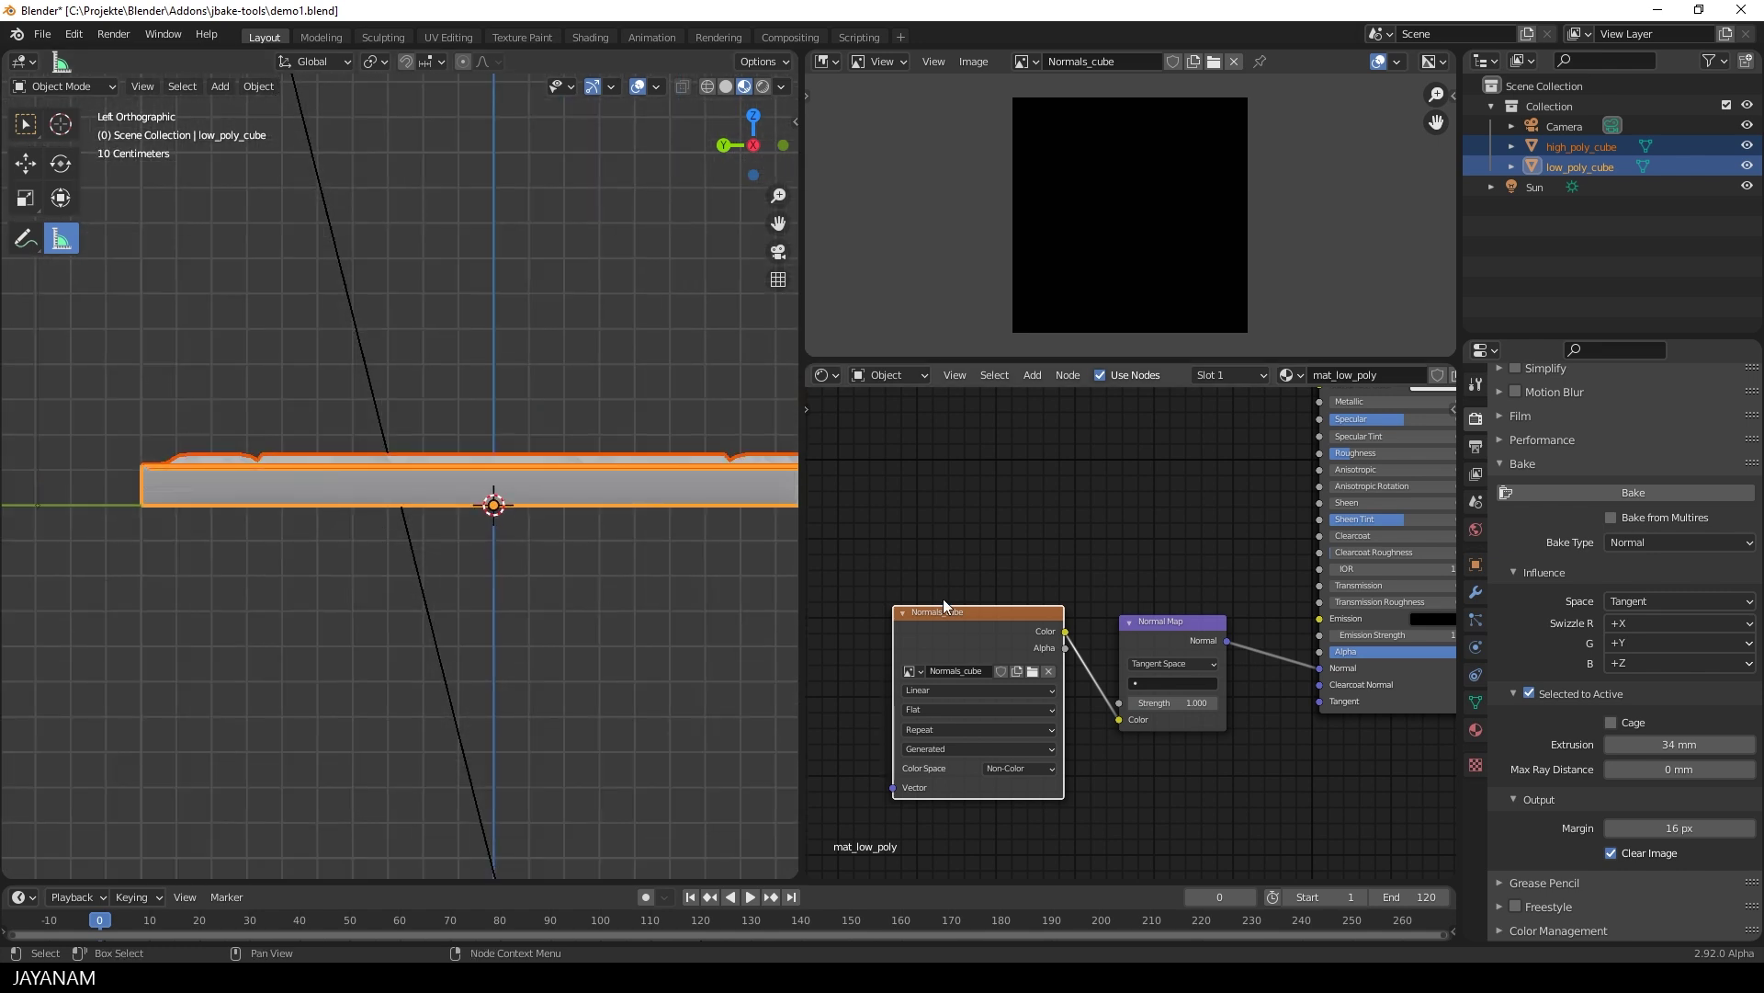
# Step: Bake the normal map into Normals_cube, enlarge it for inspection, and orbit to view the slab
pyautogui.click(1585, 490)
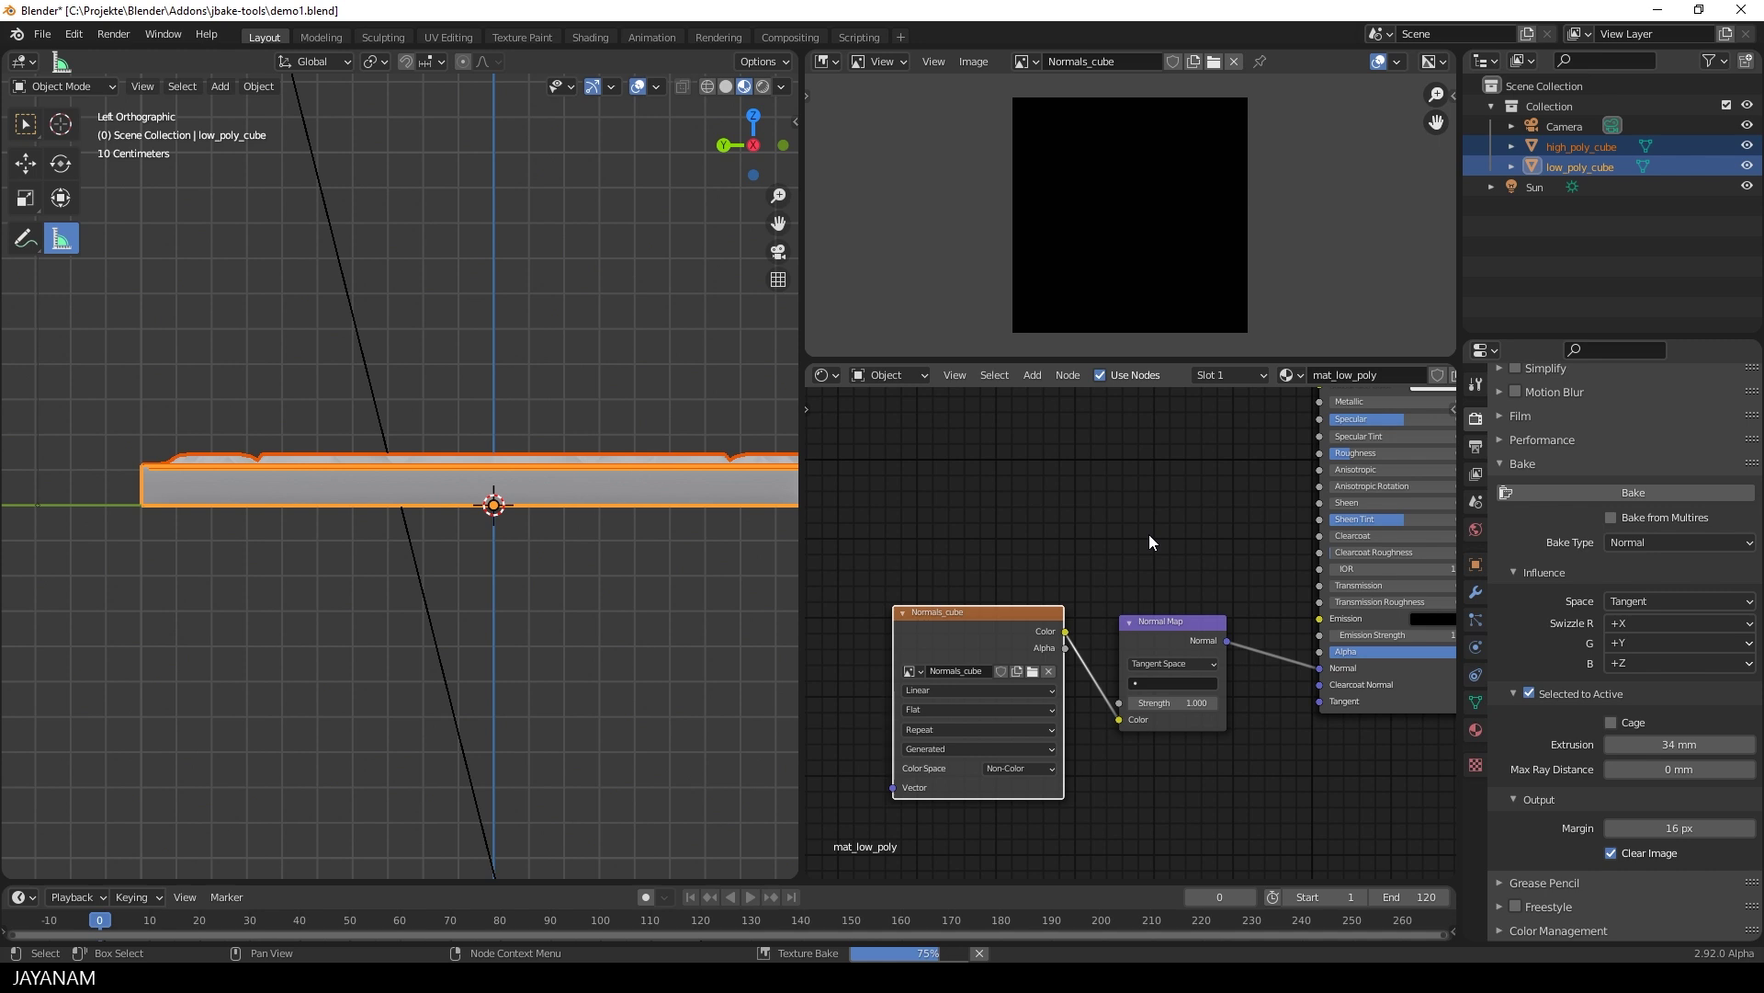
pyautogui.scroll(1, 1094, 162)
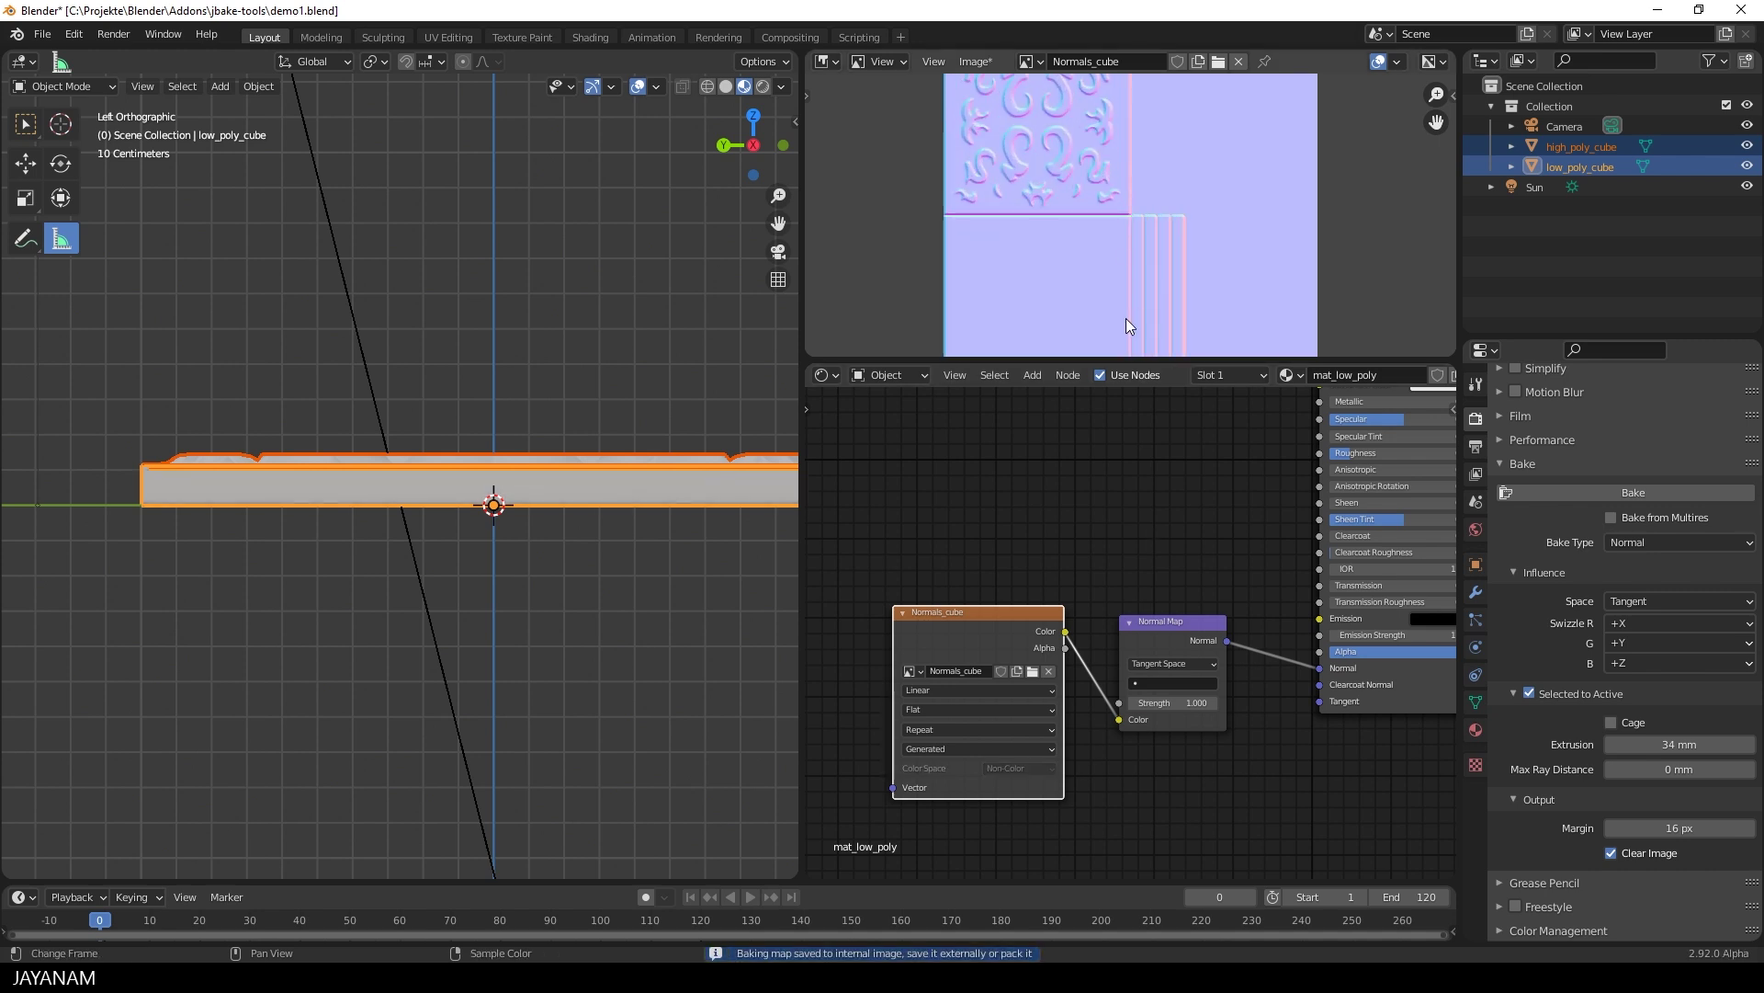
pyautogui.moveTo(1127, 360); pyautogui.dragTo(1127, 476)
pyautogui.scroll(2, 1122, 213)
pyautogui.moveTo(1121, 213); pyautogui.dragTo(1136, 314, button='middle')
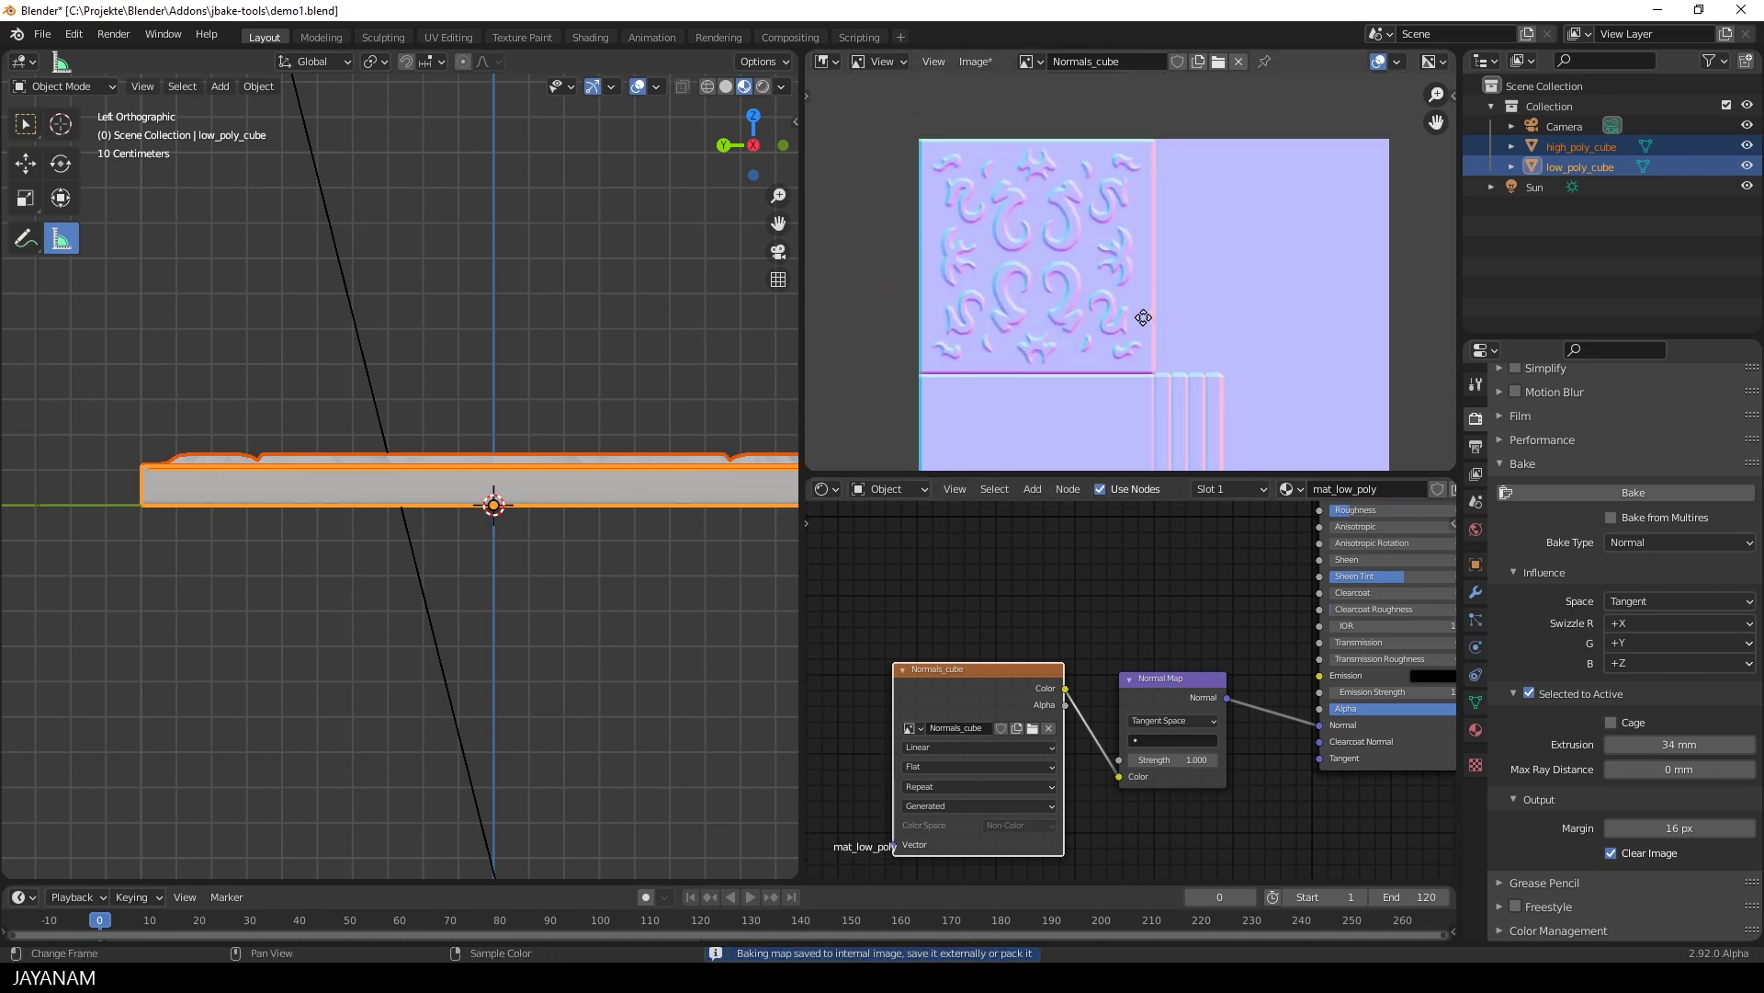
pyautogui.scroll(1, 1134, 312)
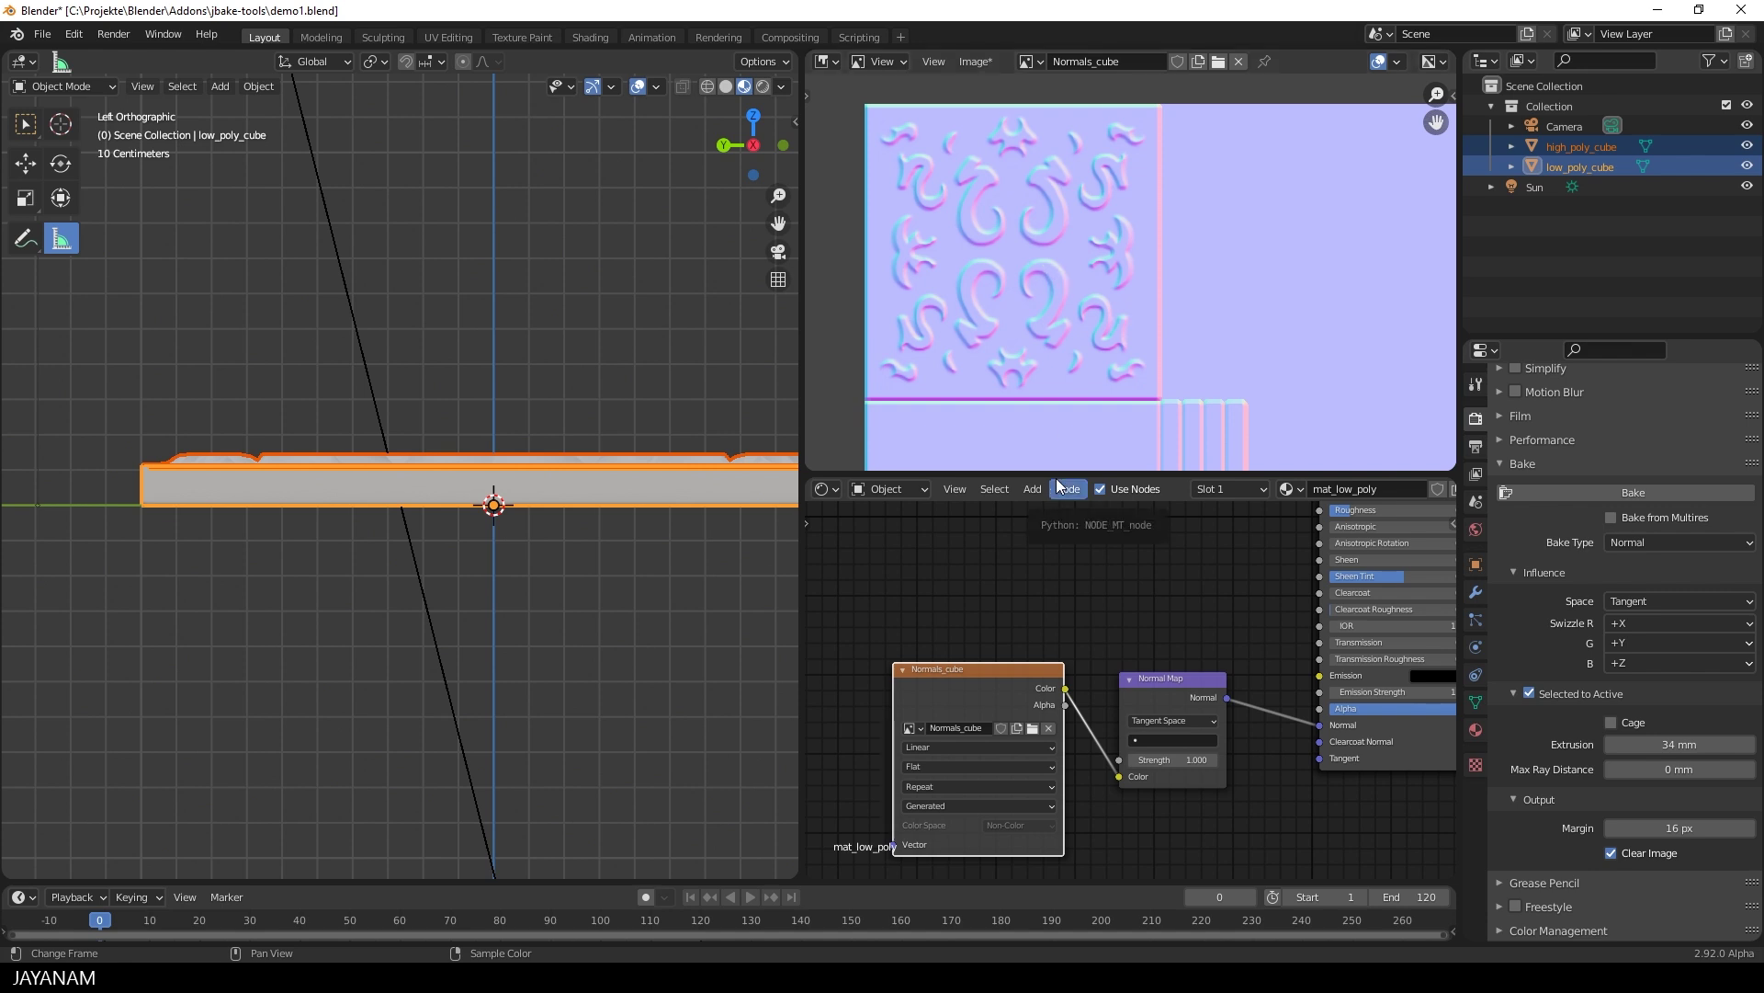
pyautogui.moveTo(783, 462); pyautogui.dragTo(542, 519, button='middle')
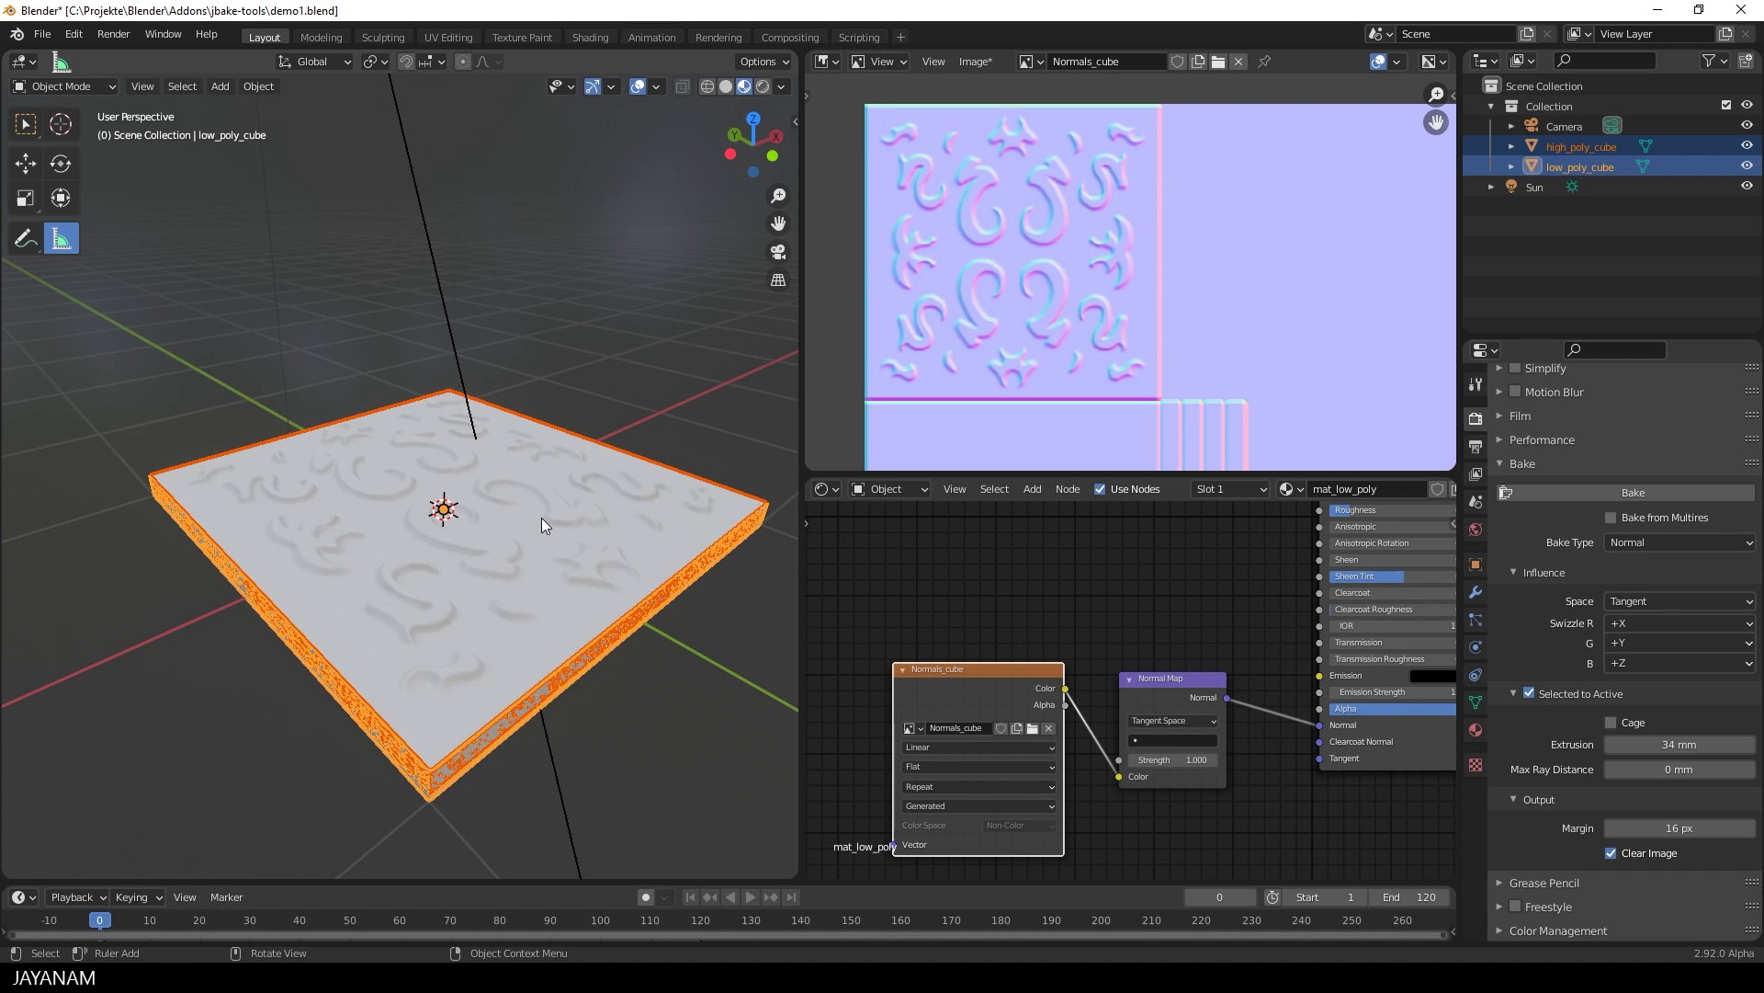
# Step: Hide high_poly_cube, set Principled BSDF roughness to about 0.197 and keep the base colour near-white
pyautogui.click(1747, 146)
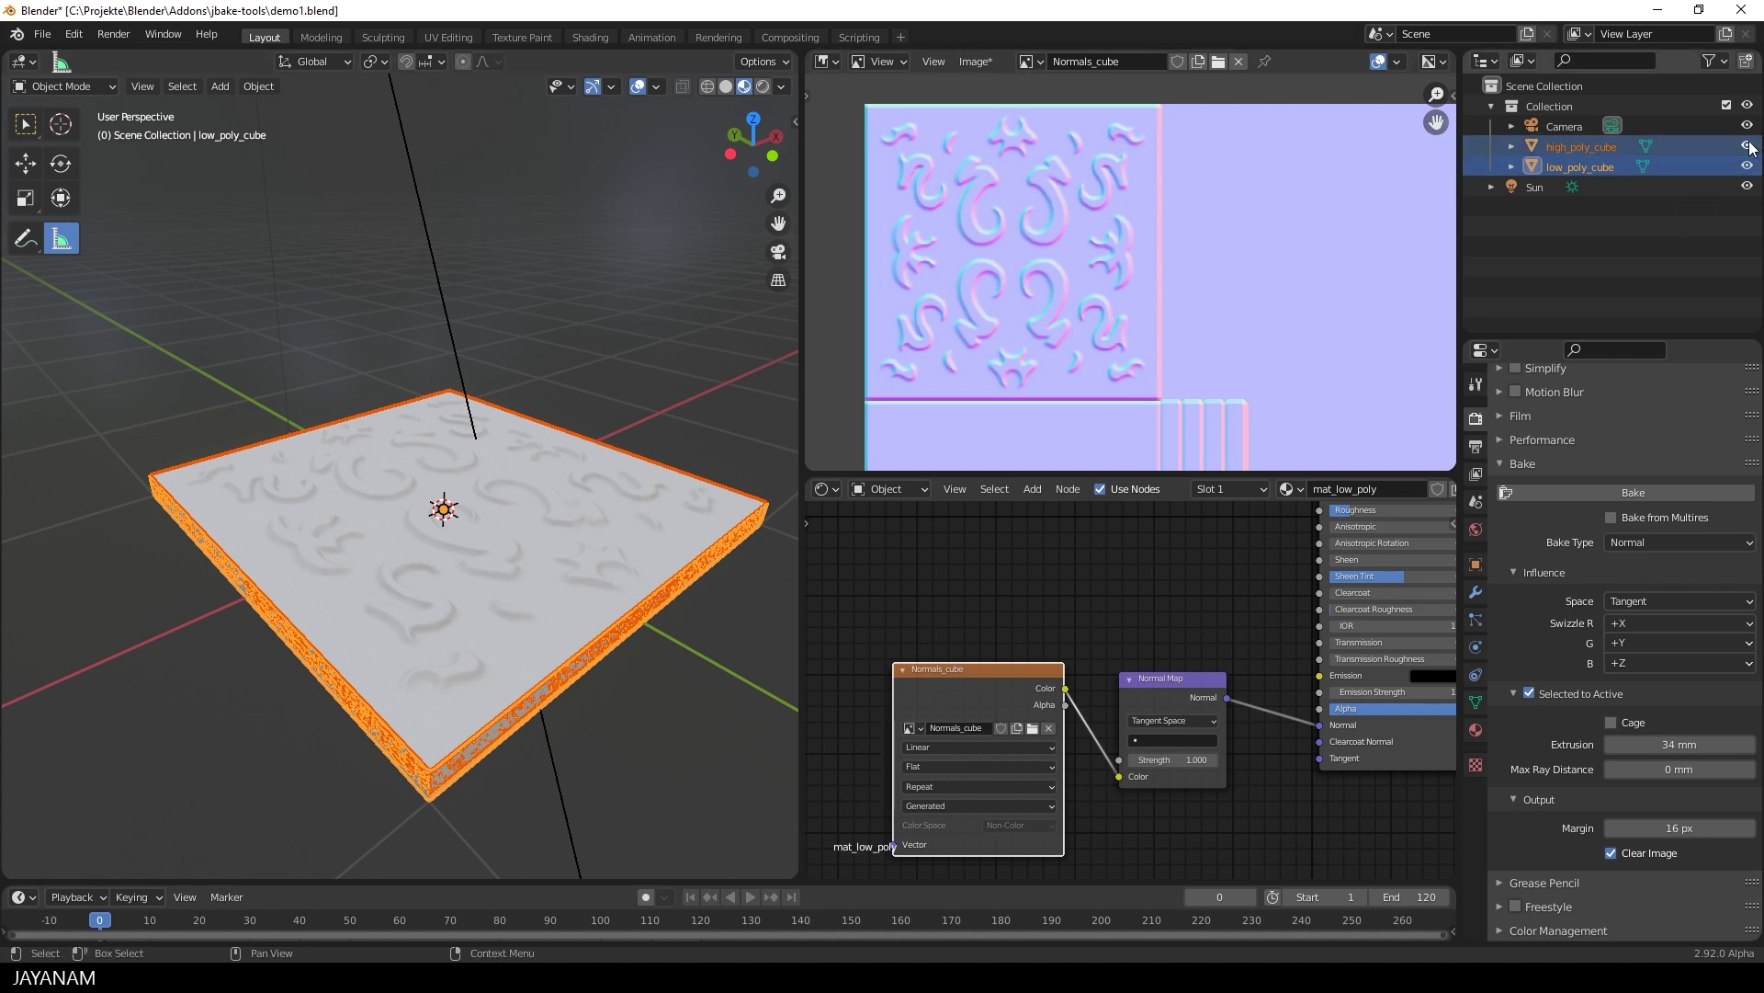
pyautogui.moveTo(562, 478); pyautogui.dragTo(494, 447, button='middle')
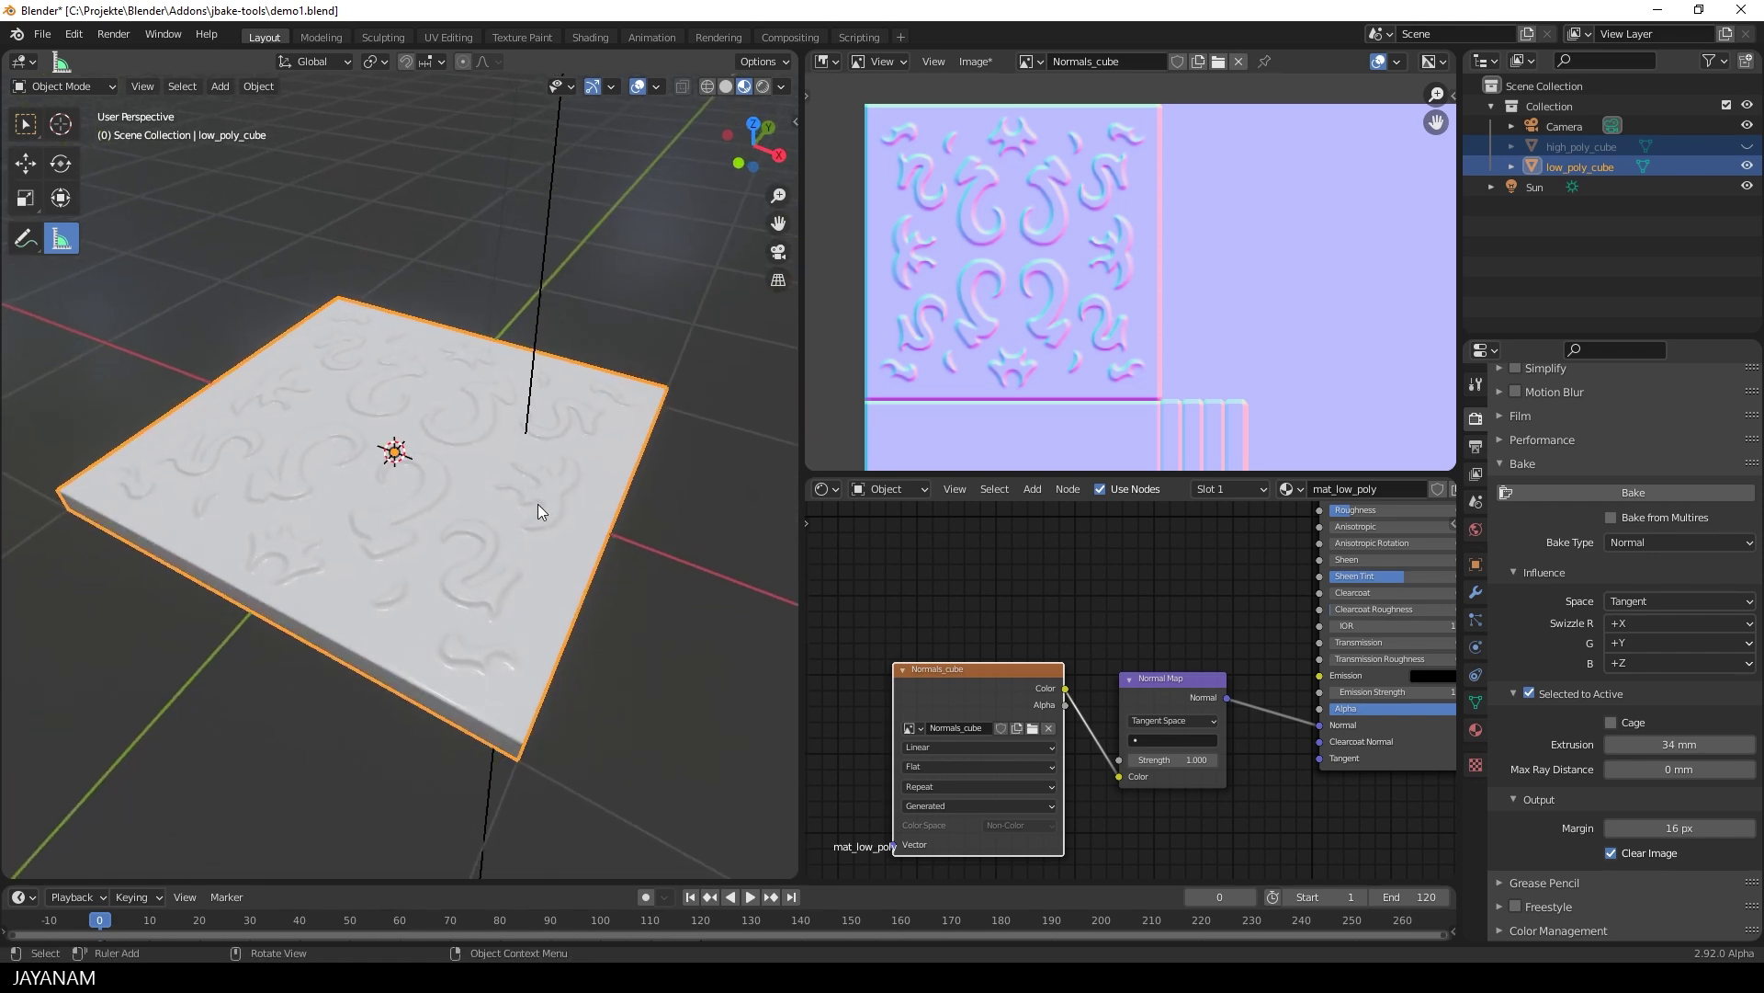
pyautogui.moveTo(1127, 535); pyautogui.dragTo(983, 714, button='middle')
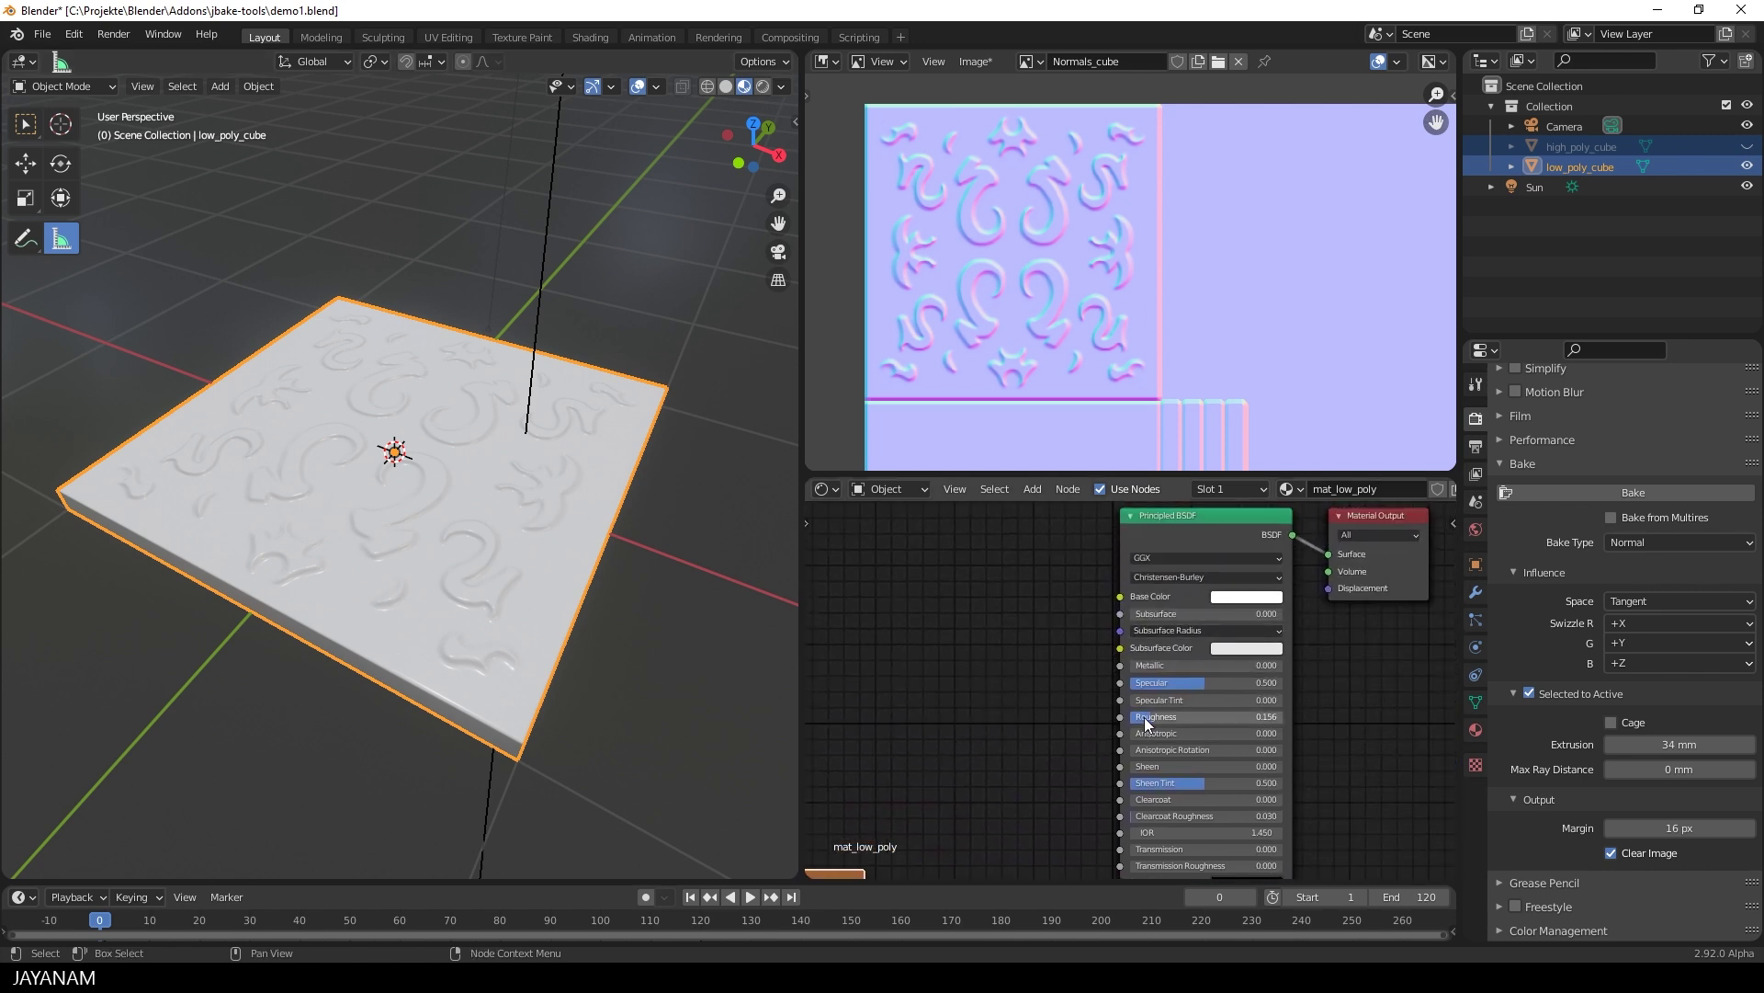
pyautogui.moveTo(1144, 717)
pyautogui.mouseDown()
pyautogui.moveTo(1192, 717)
pyautogui.moveTo(1121, 717)
pyautogui.moveTo(1172, 717)
pyautogui.moveTo(1156, 717)
pyautogui.mouseUp()
pyautogui.click(1244, 597)
pyautogui.moveTo(1347, 411); pyautogui.dragTo(1346, 372)
pyautogui.moveTo(1145, 719); pyautogui.dragTo(1154, 718)
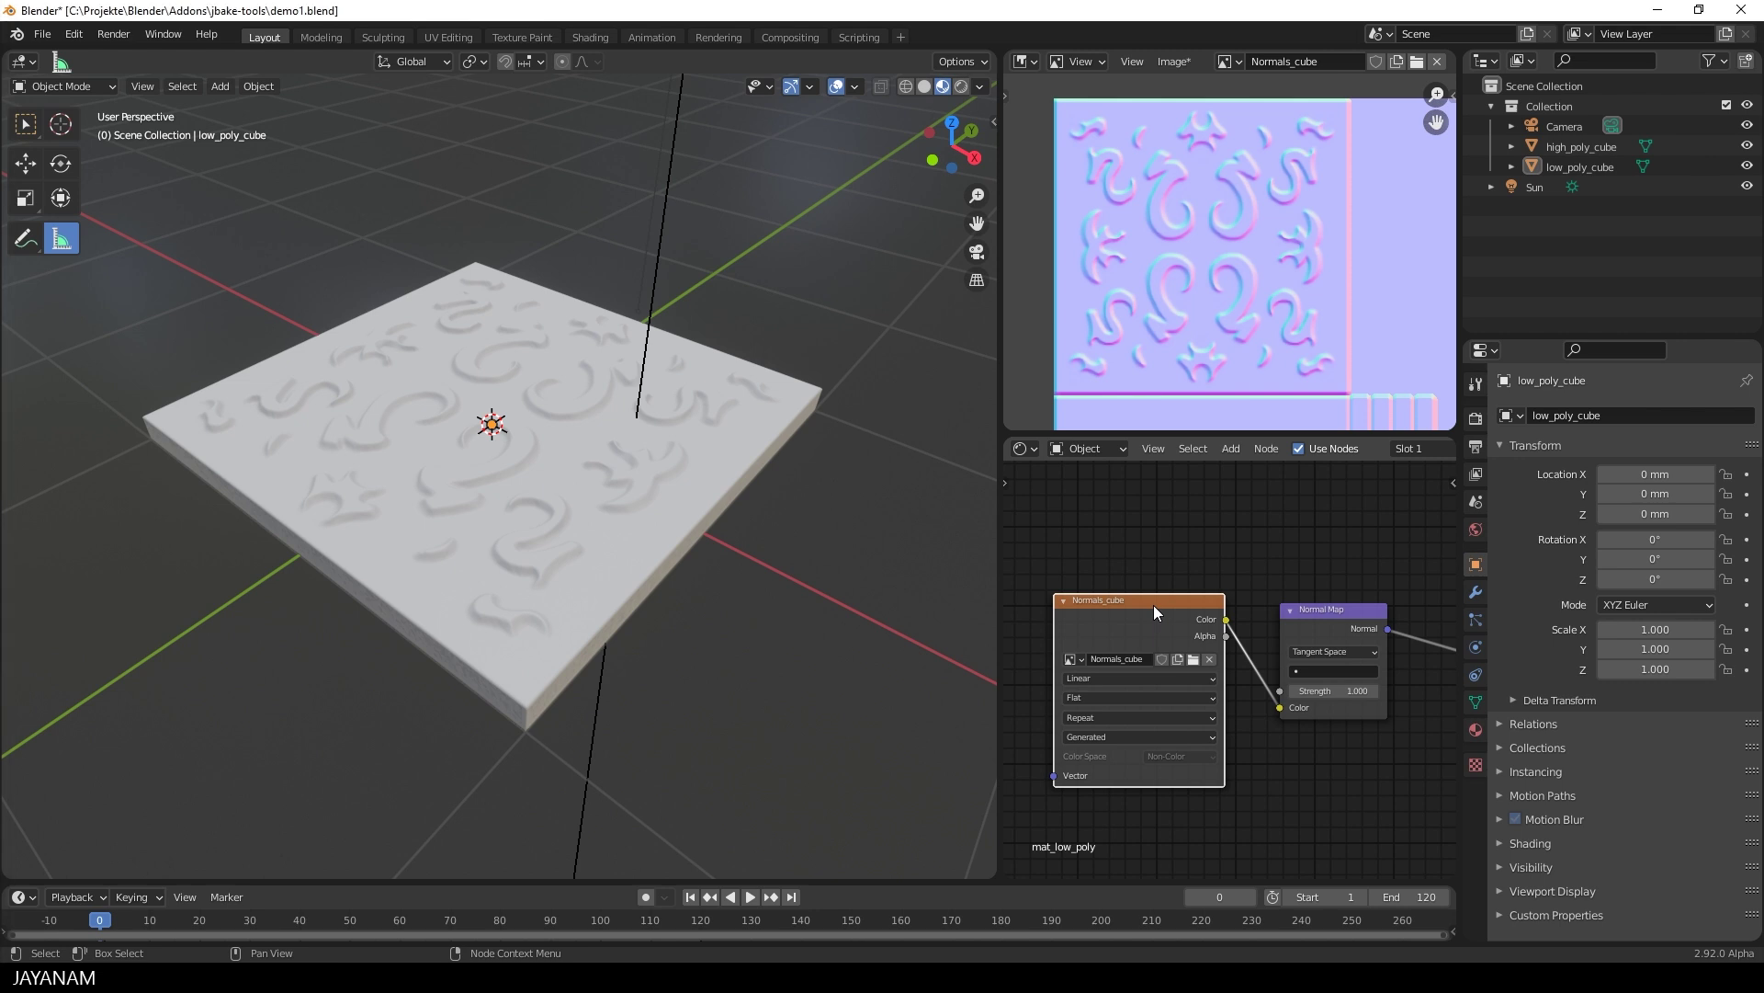
# Step: Show the Render Bake settings, select high_poly_cube then low_poly_cube, and deselect both
pyautogui.click(1476, 418)
pyautogui.scroll(-8, 1636, 735)
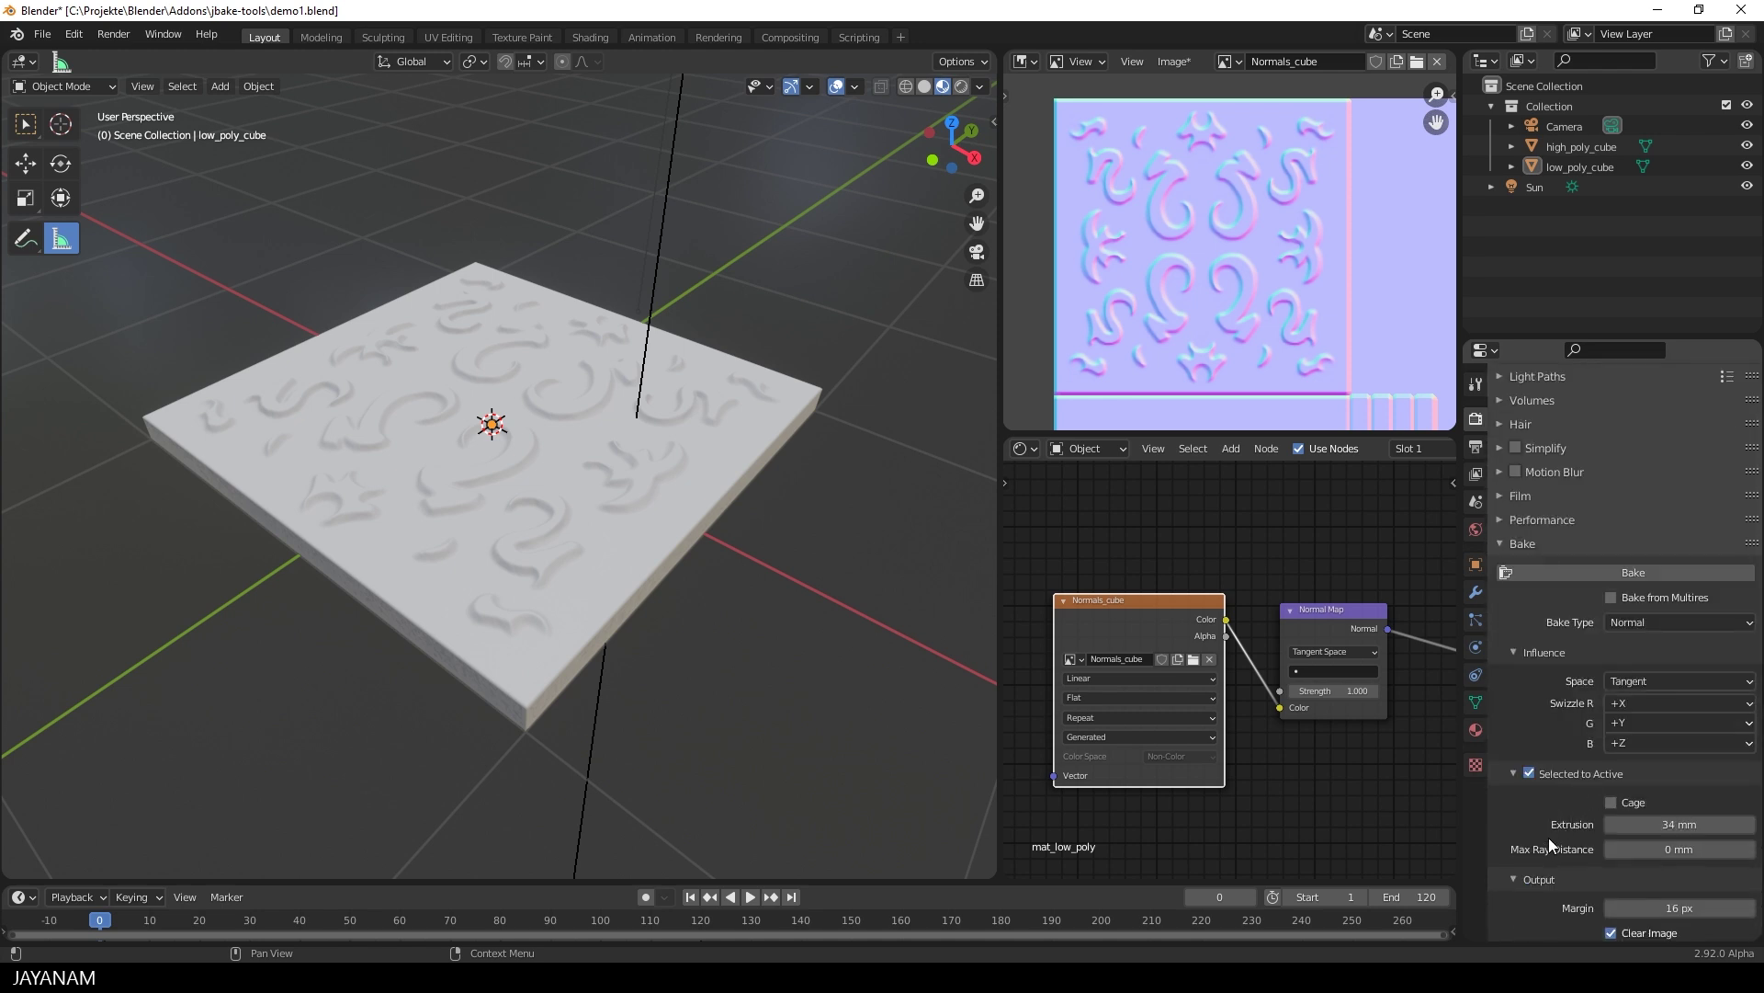
pyautogui.click(610, 434)
pyautogui.keyDown('shift'); pyautogui.click(593, 431); pyautogui.keyUp('shift')
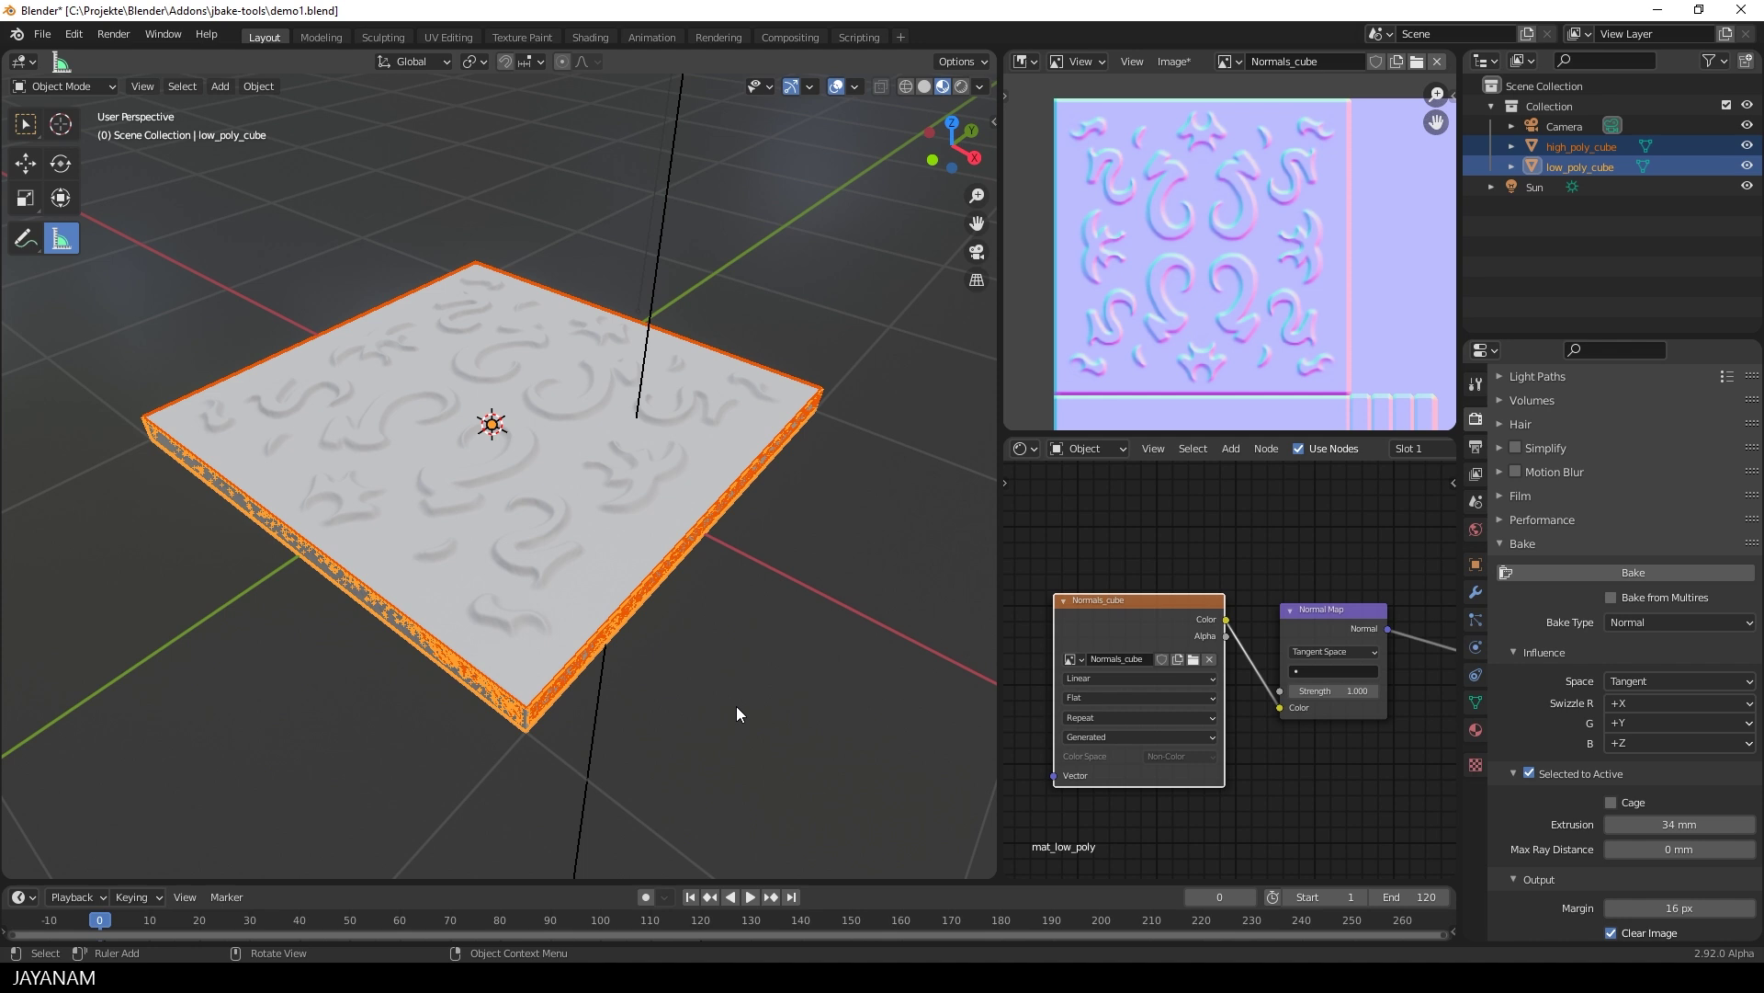
pyautogui.click(736, 704)
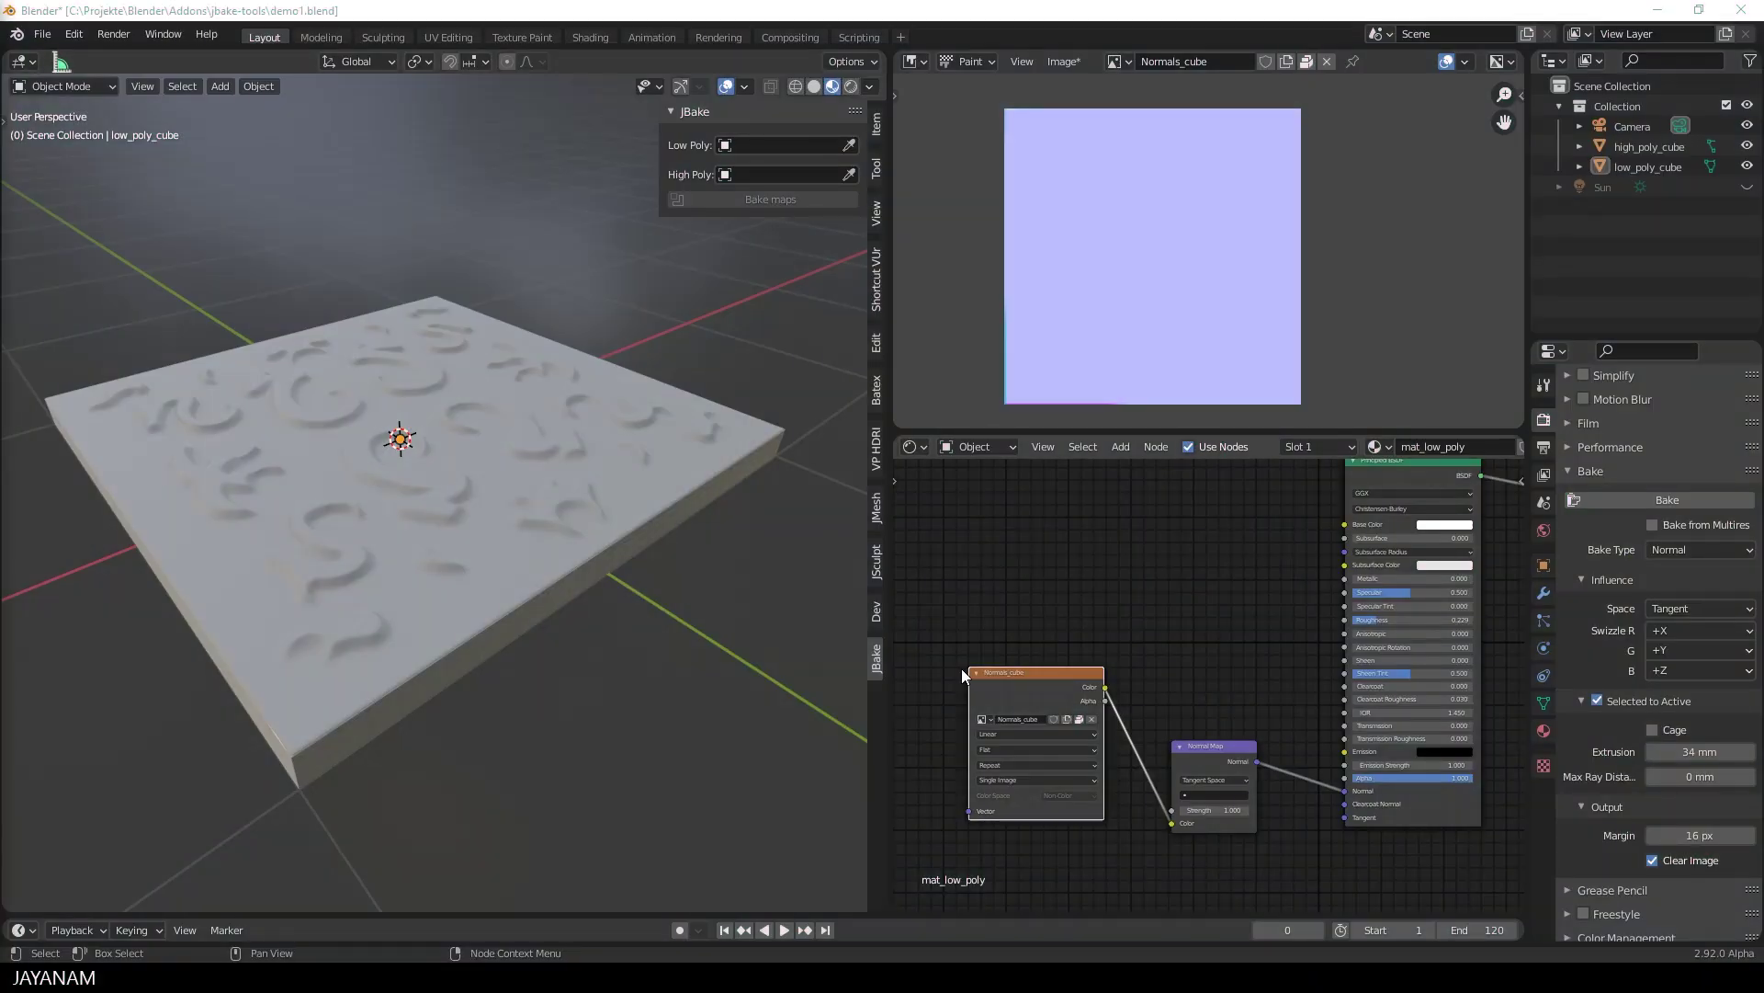
# Step: In JBake, set Low Poly to low_poly_cube and High Poly to high_poly_cube
pyautogui.moveTo(735, 634)
pyautogui.mouseDown(button='middle')
pyautogui.moveTo(723, 643)
pyautogui.moveTo(741, 630)
pyautogui.mouseUp(button='middle')
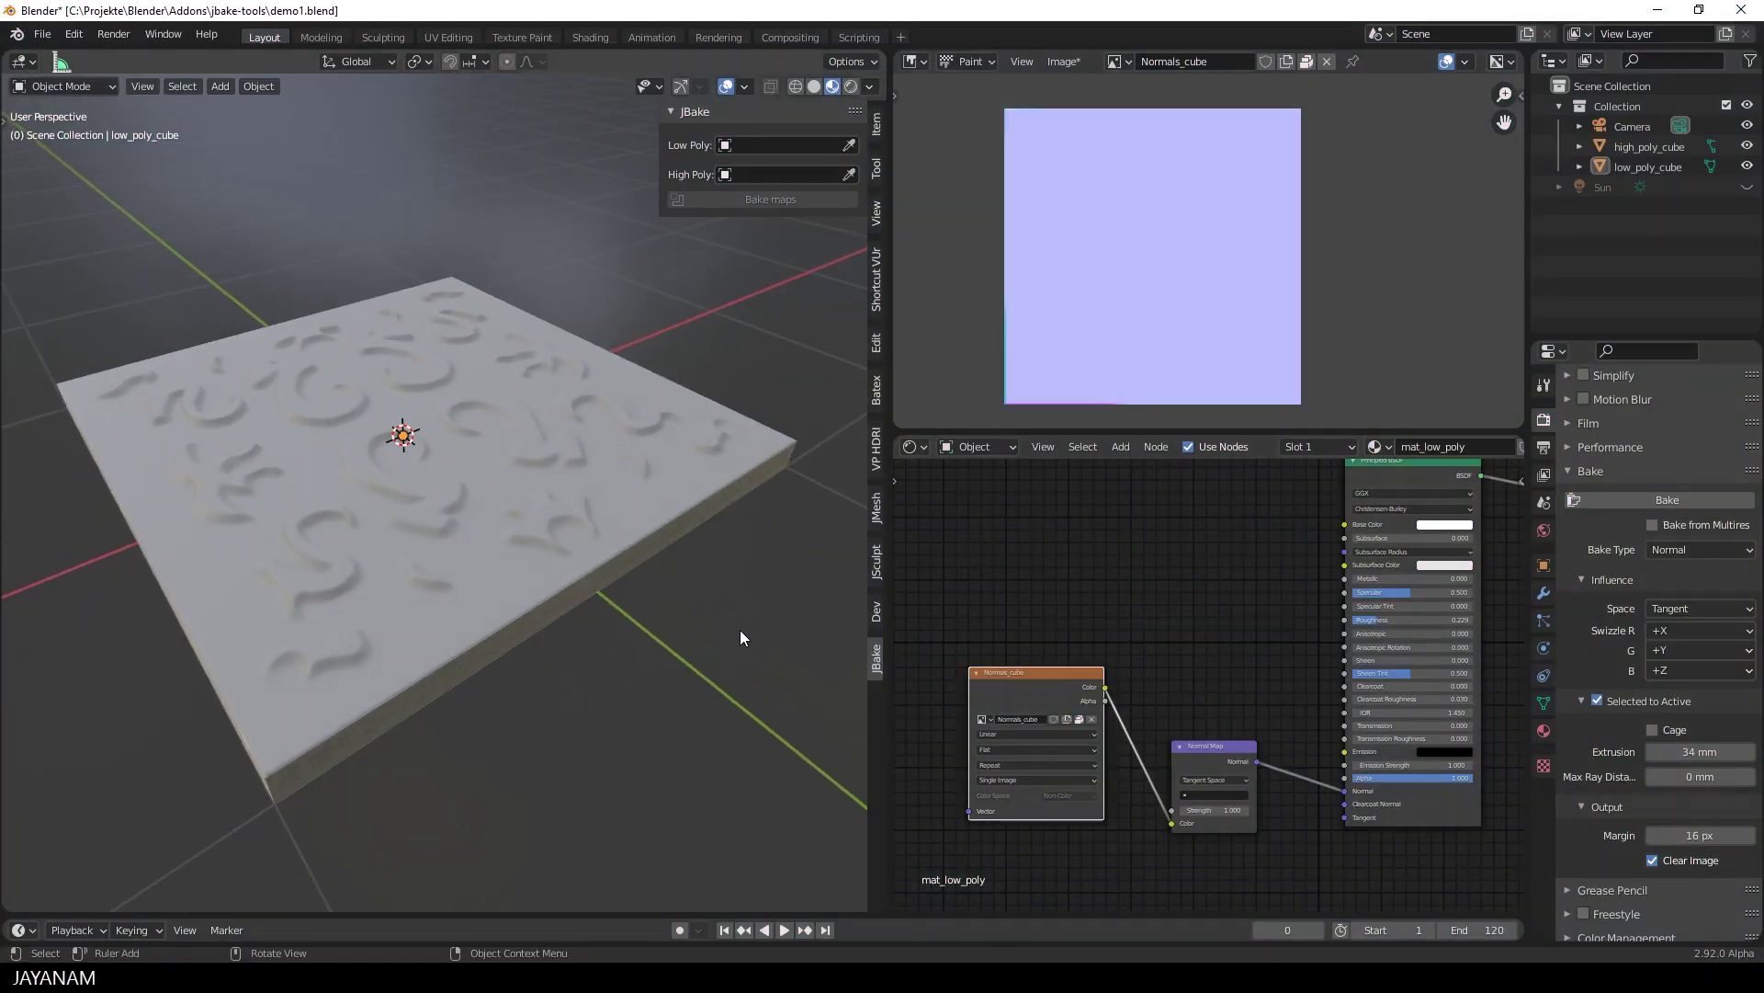
pyautogui.click(769, 145)
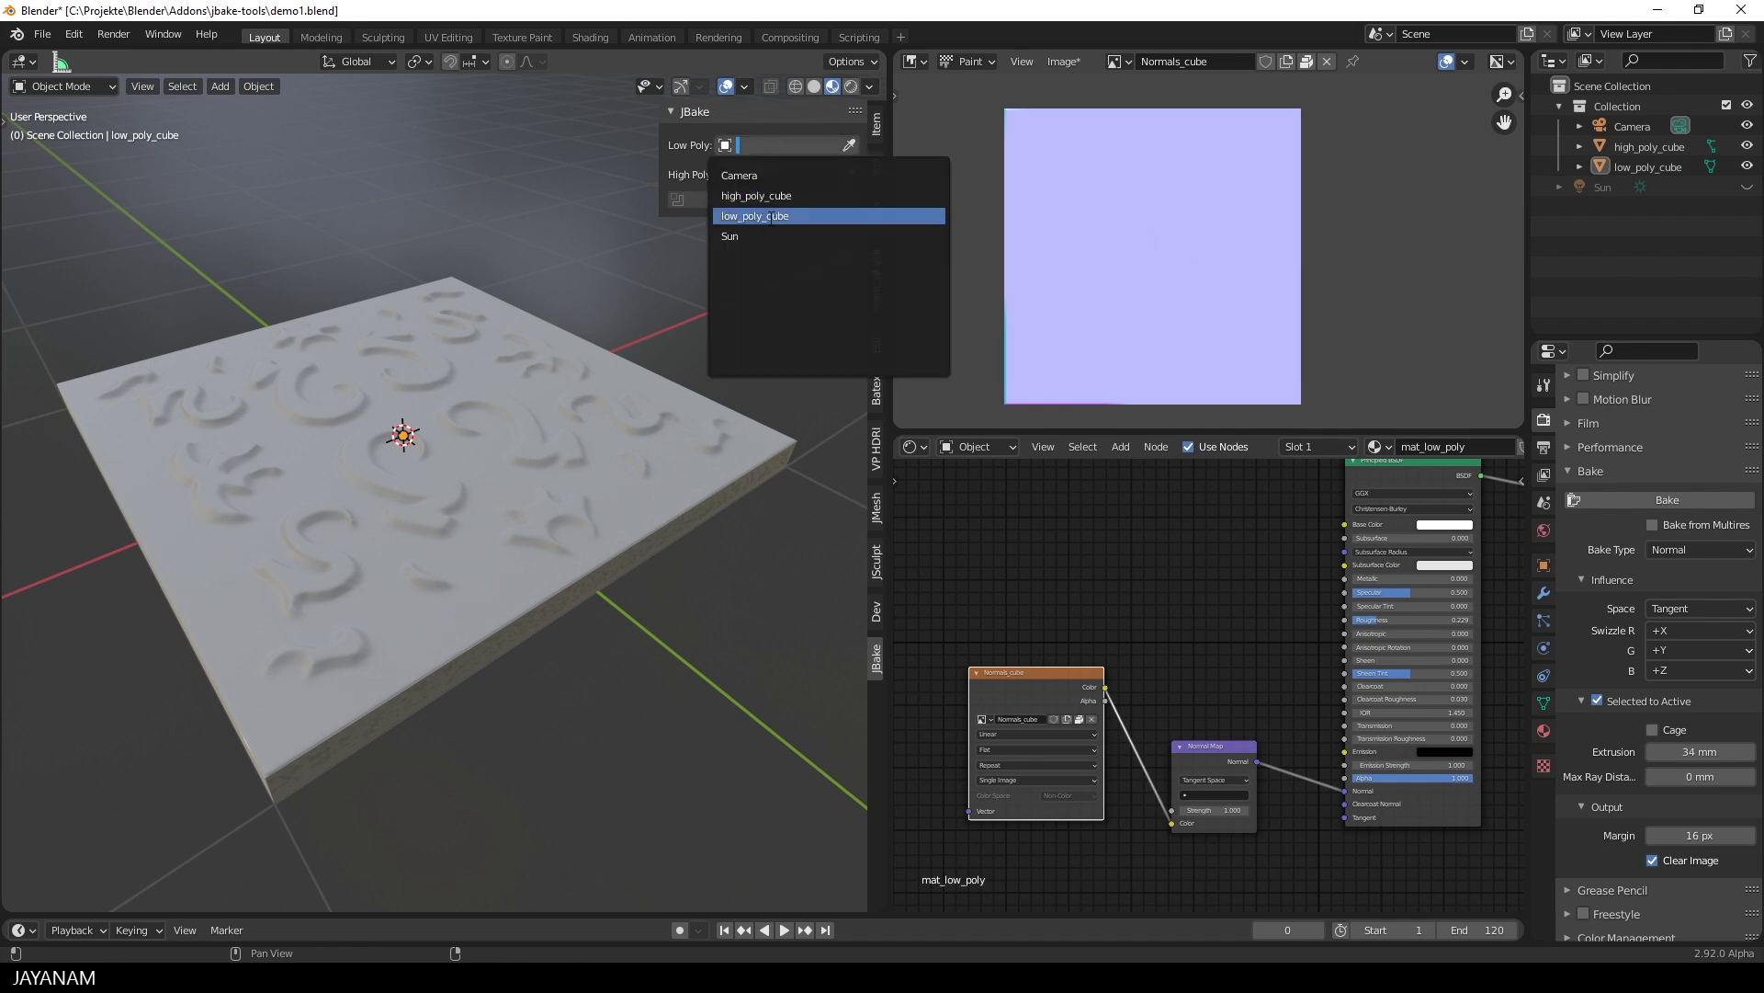
pyautogui.click(770, 216)
pyautogui.click(768, 172)
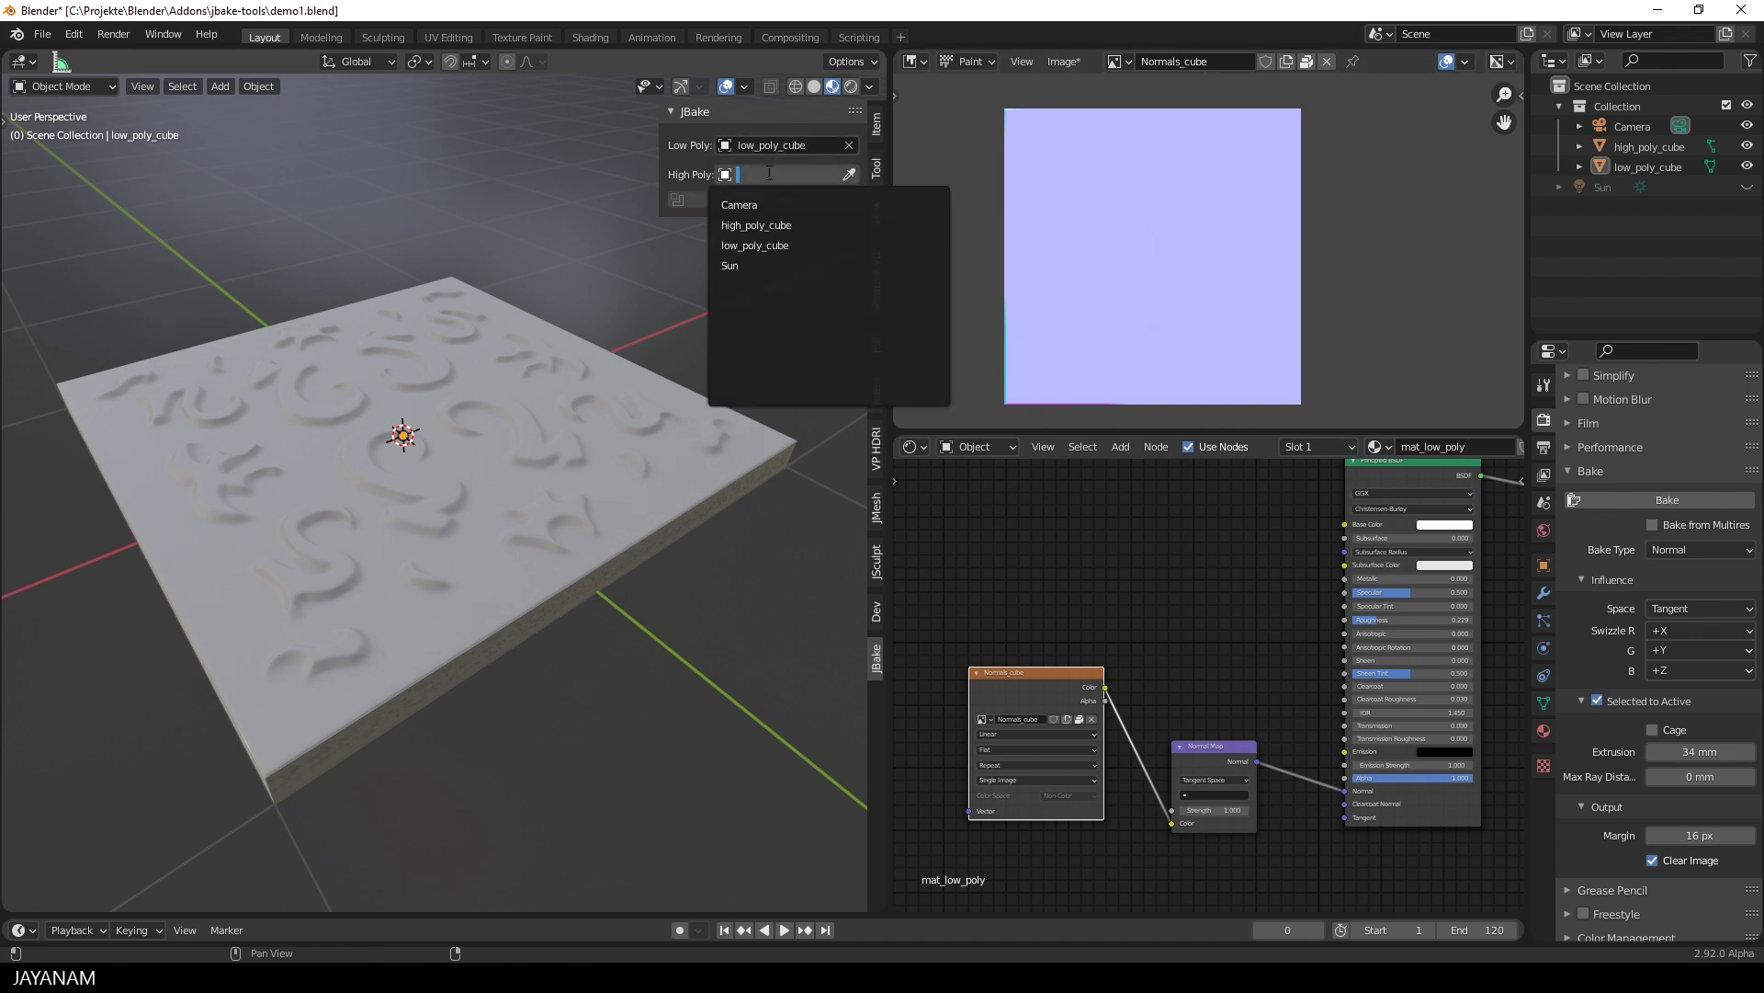
pyautogui.click(768, 222)
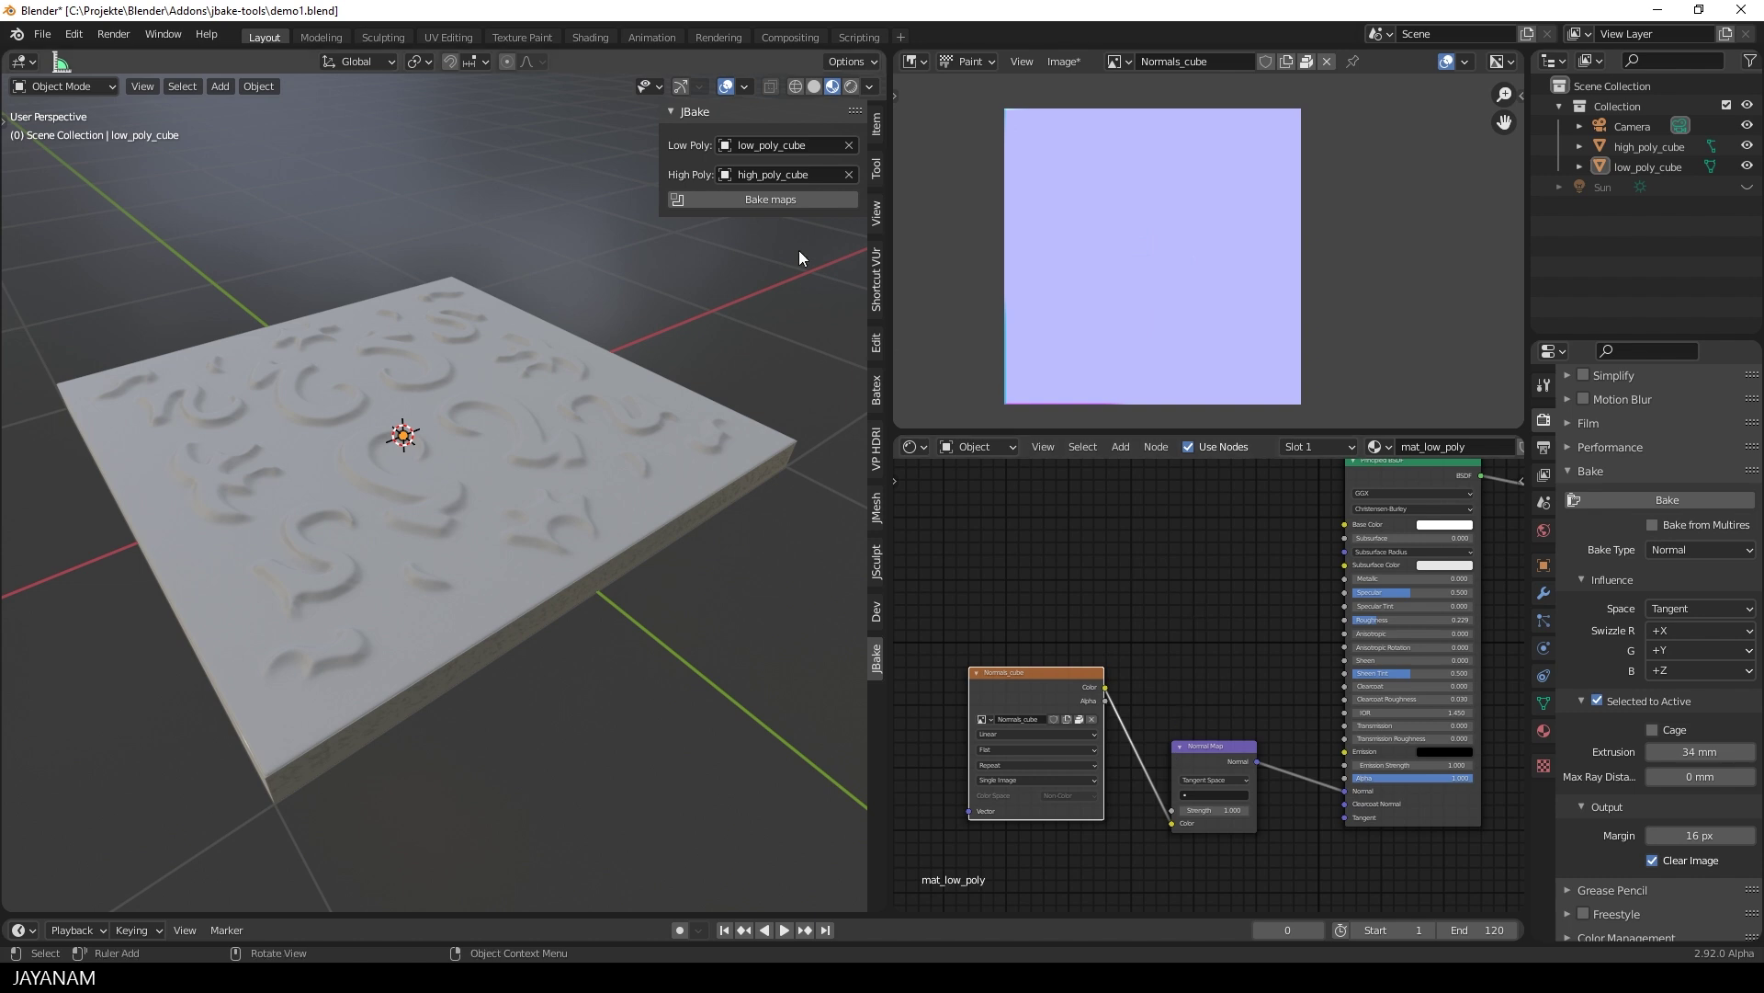
# Step: Bake the normal map with JBake and hide high_poly_cube to inspect the baked slab
pyautogui.click(796, 201)
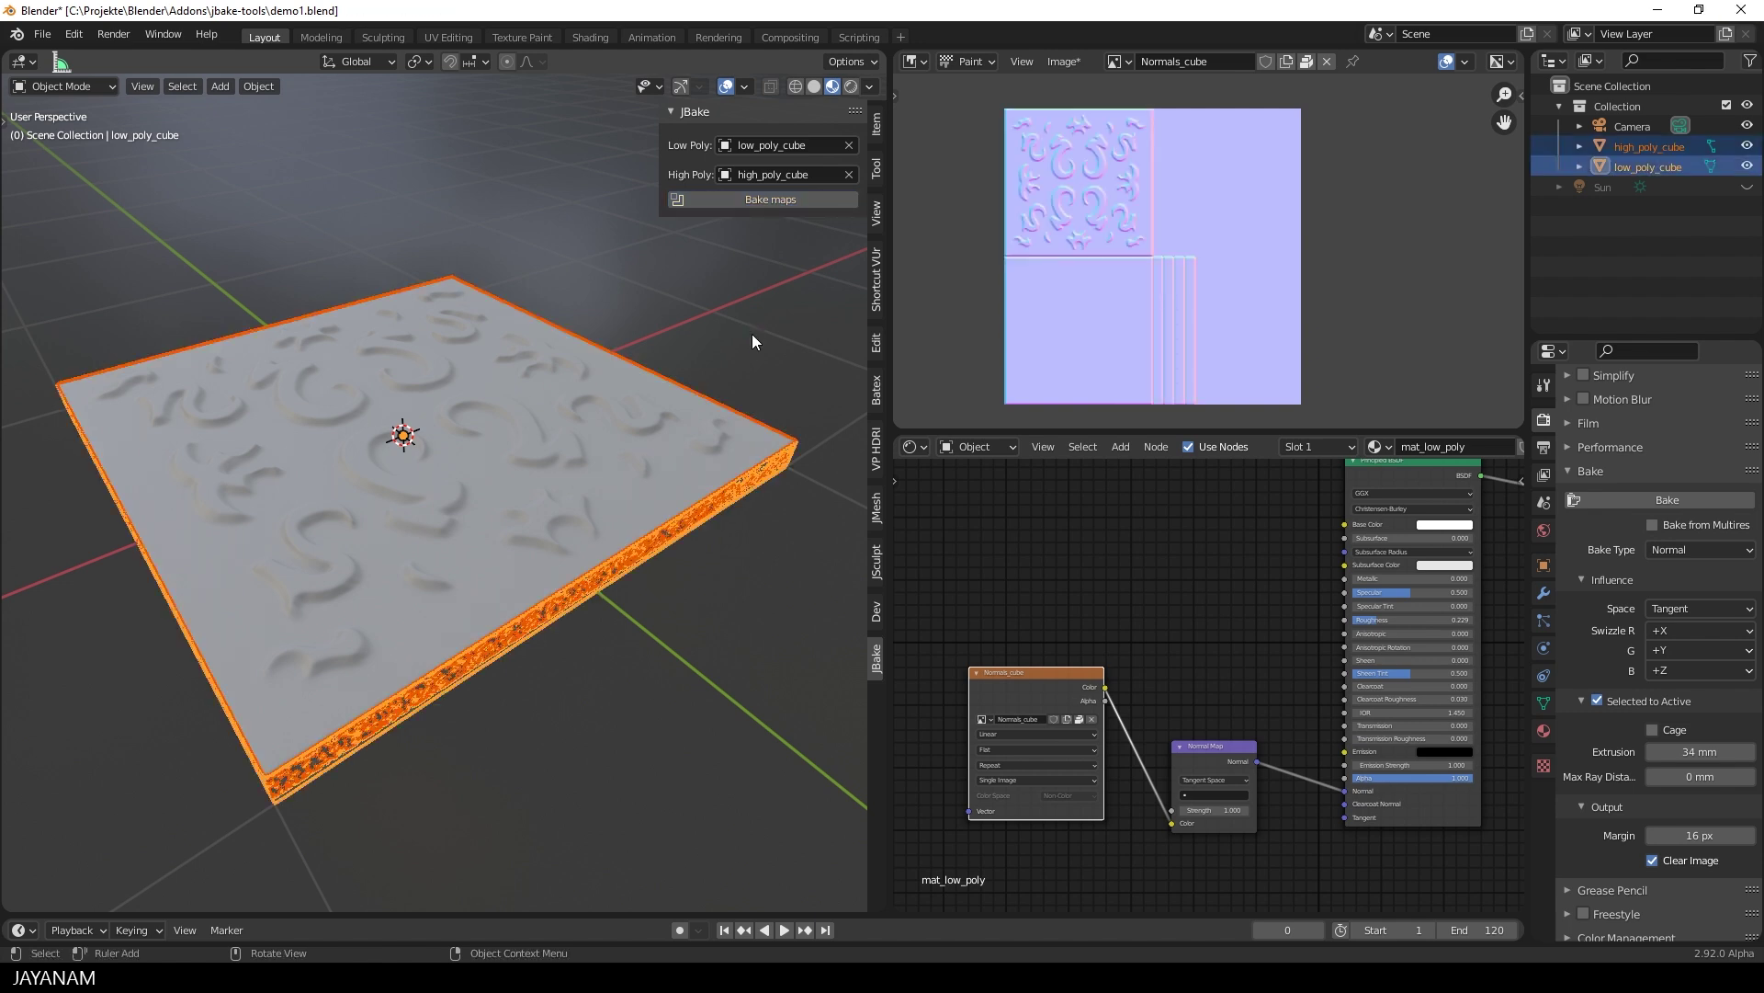
pyautogui.click(1747, 146)
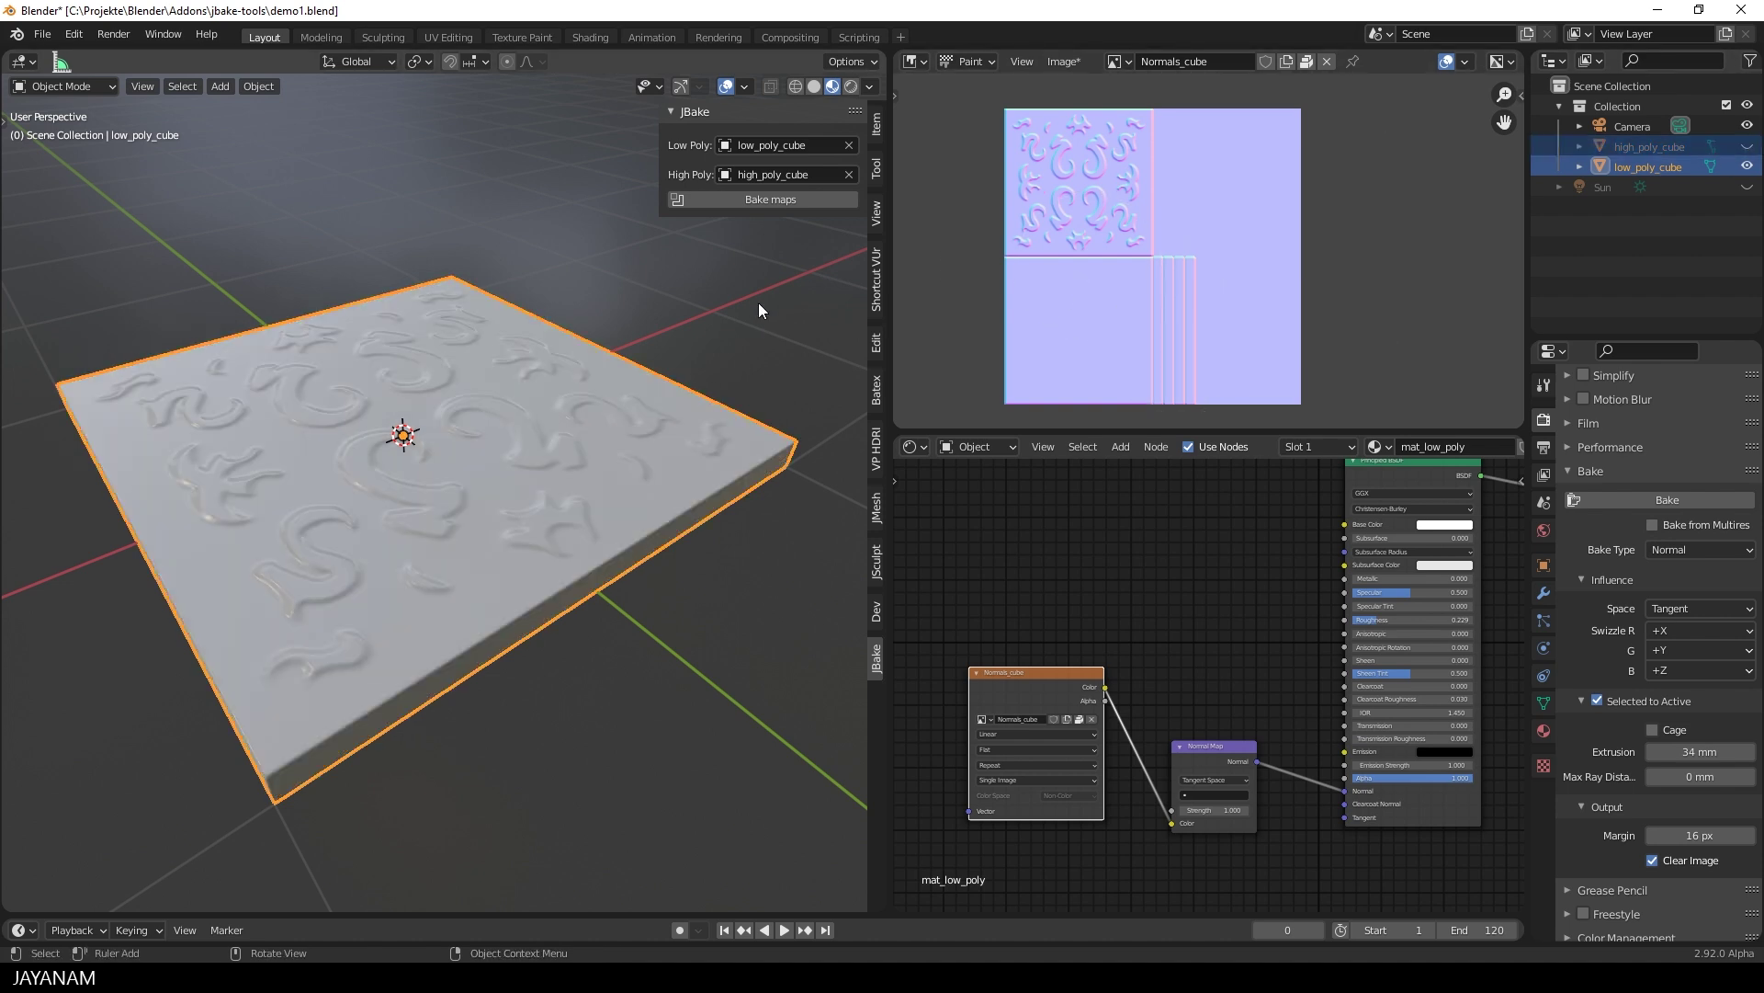
pyautogui.moveTo(758, 301); pyautogui.dragTo(765, 306, button='middle')
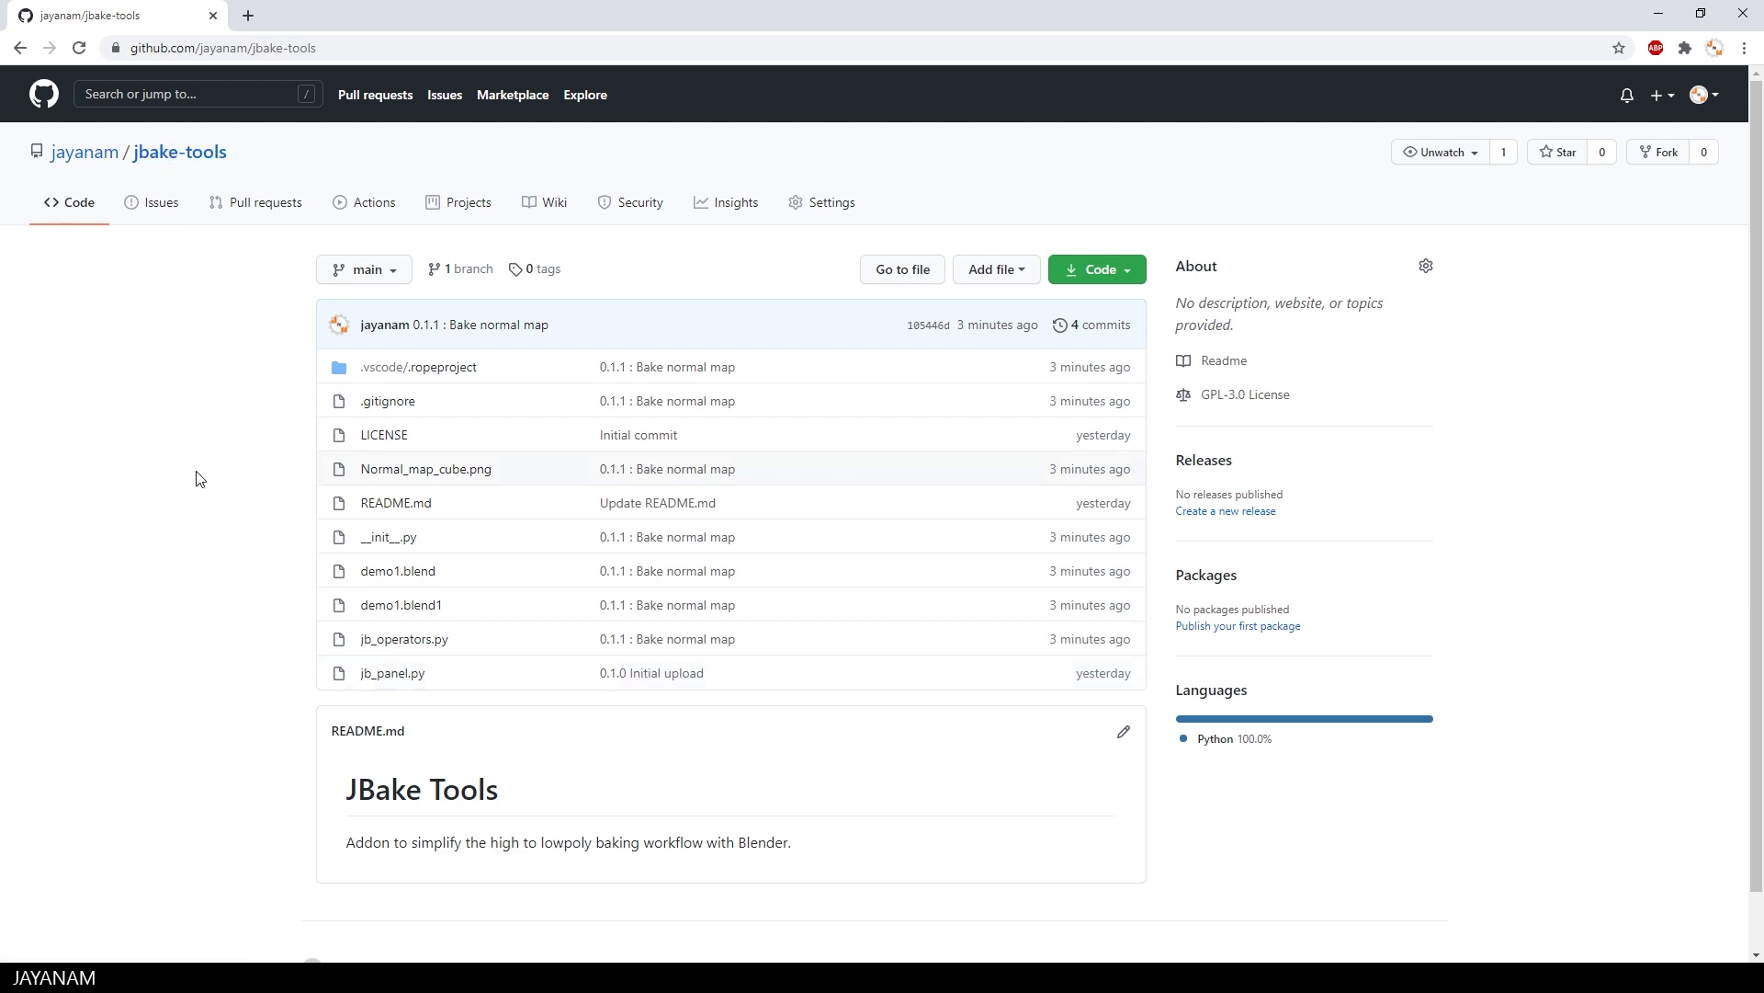
# Step: Open jb_operators.py and highlight BSDF_PRINCIPLED, create_normal_map, CYCLES and the bake call on line 83
pyautogui.click(405, 639)
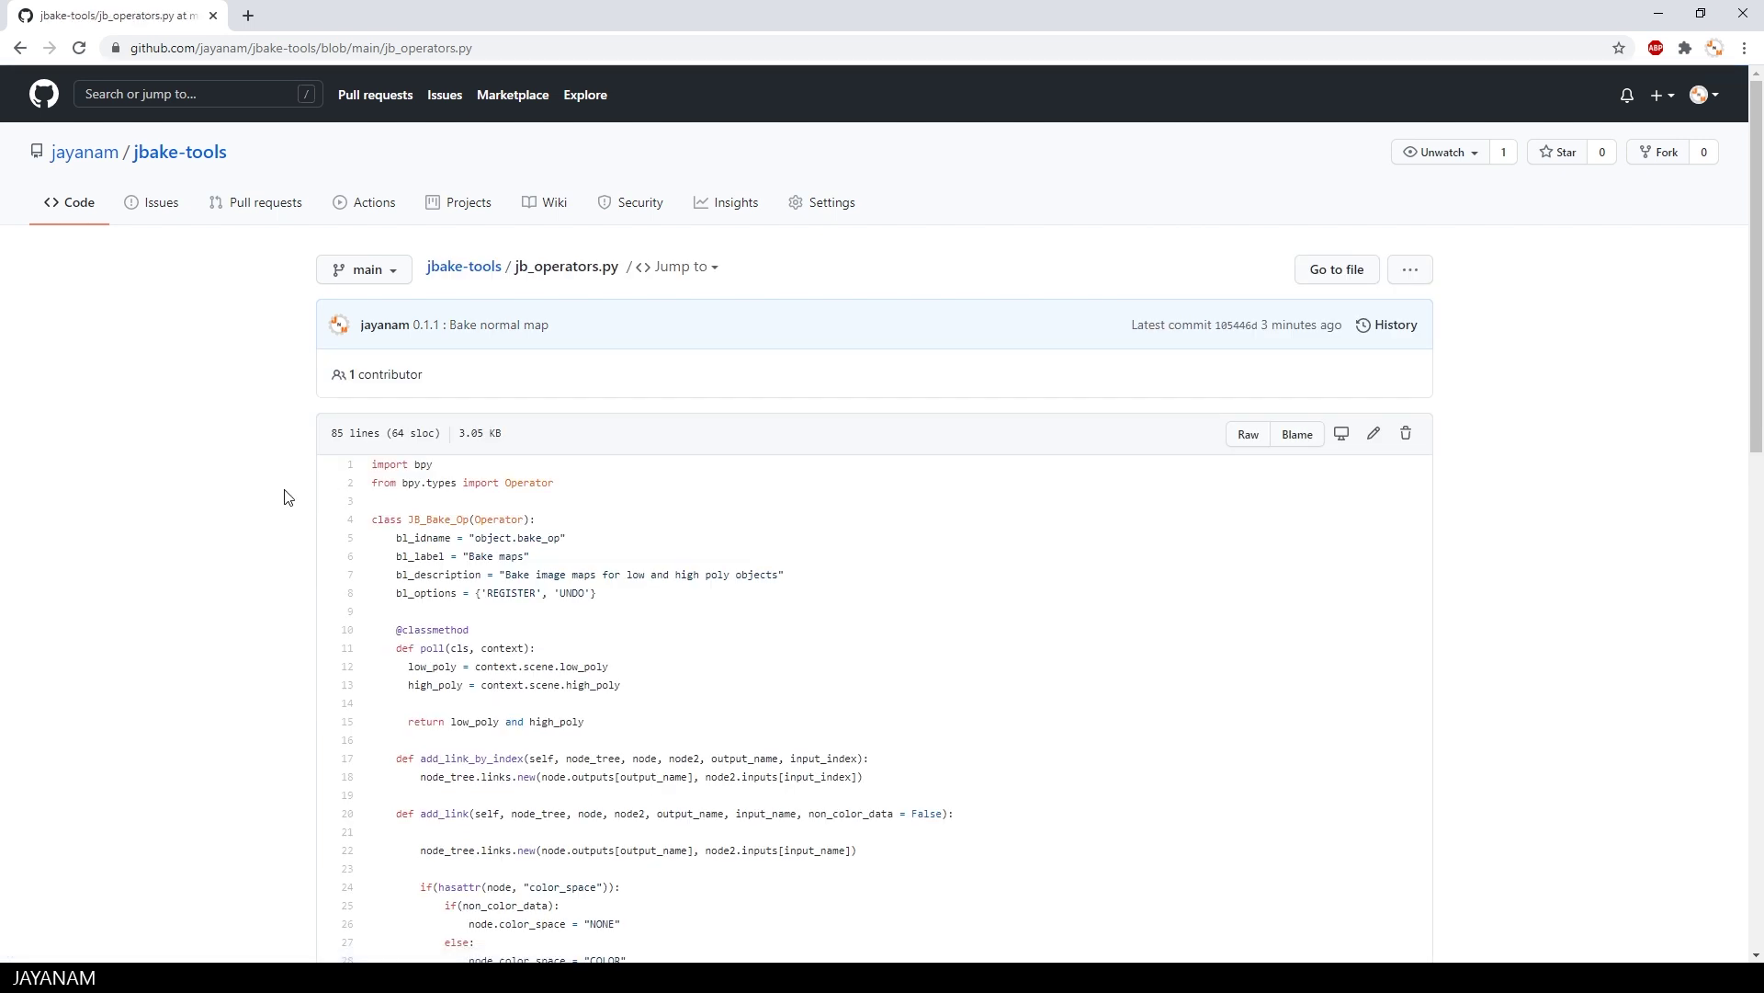
pyautogui.scroll(-10, 284, 497)
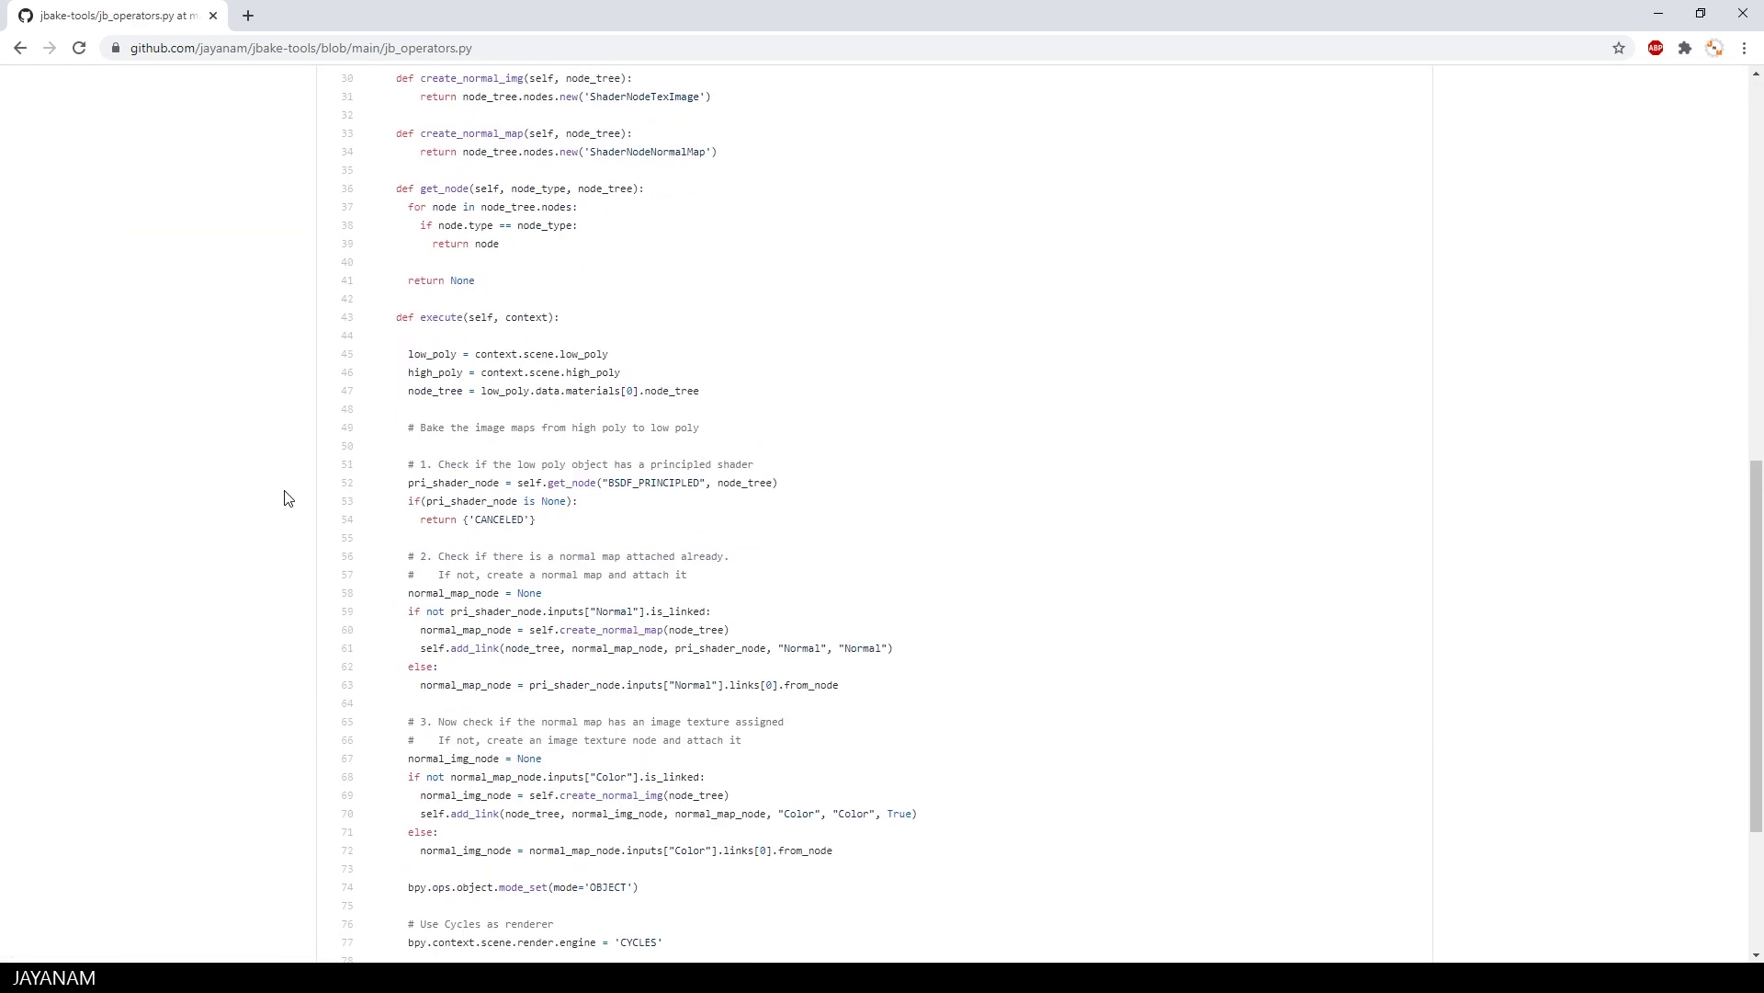
pyautogui.doubleClick(639, 484)
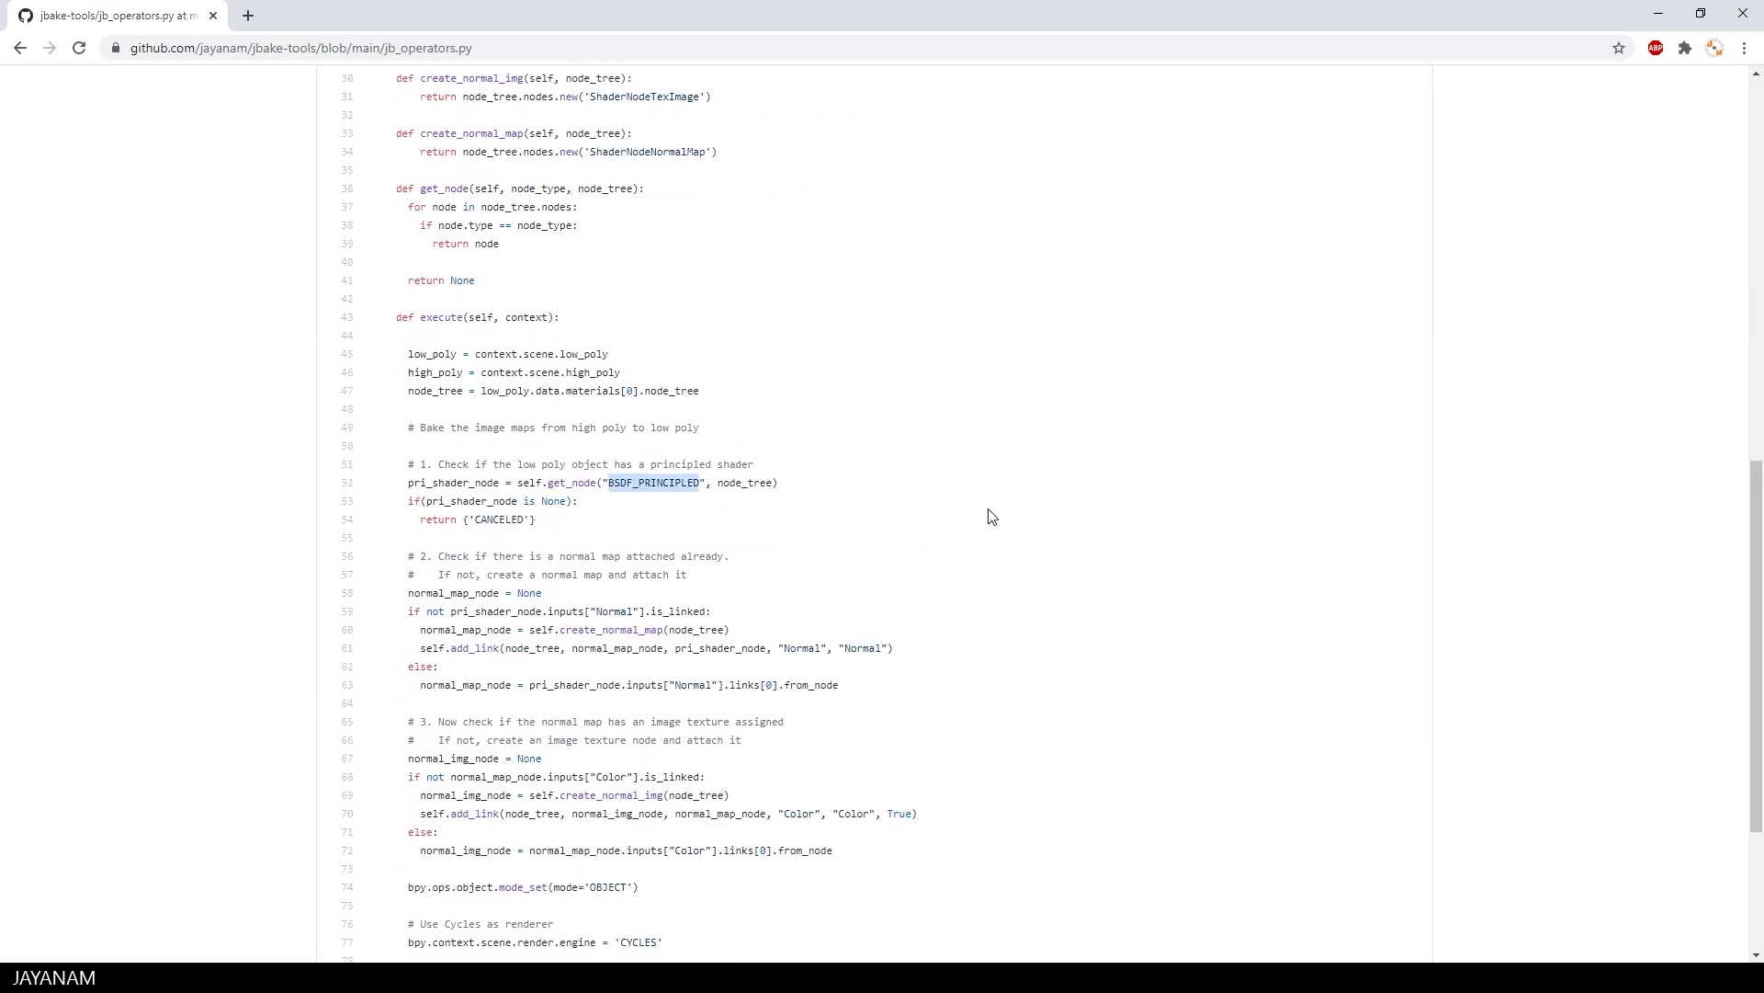
pyautogui.scroll(-3, 937, 488)
pyautogui.scroll(-1, 937, 488)
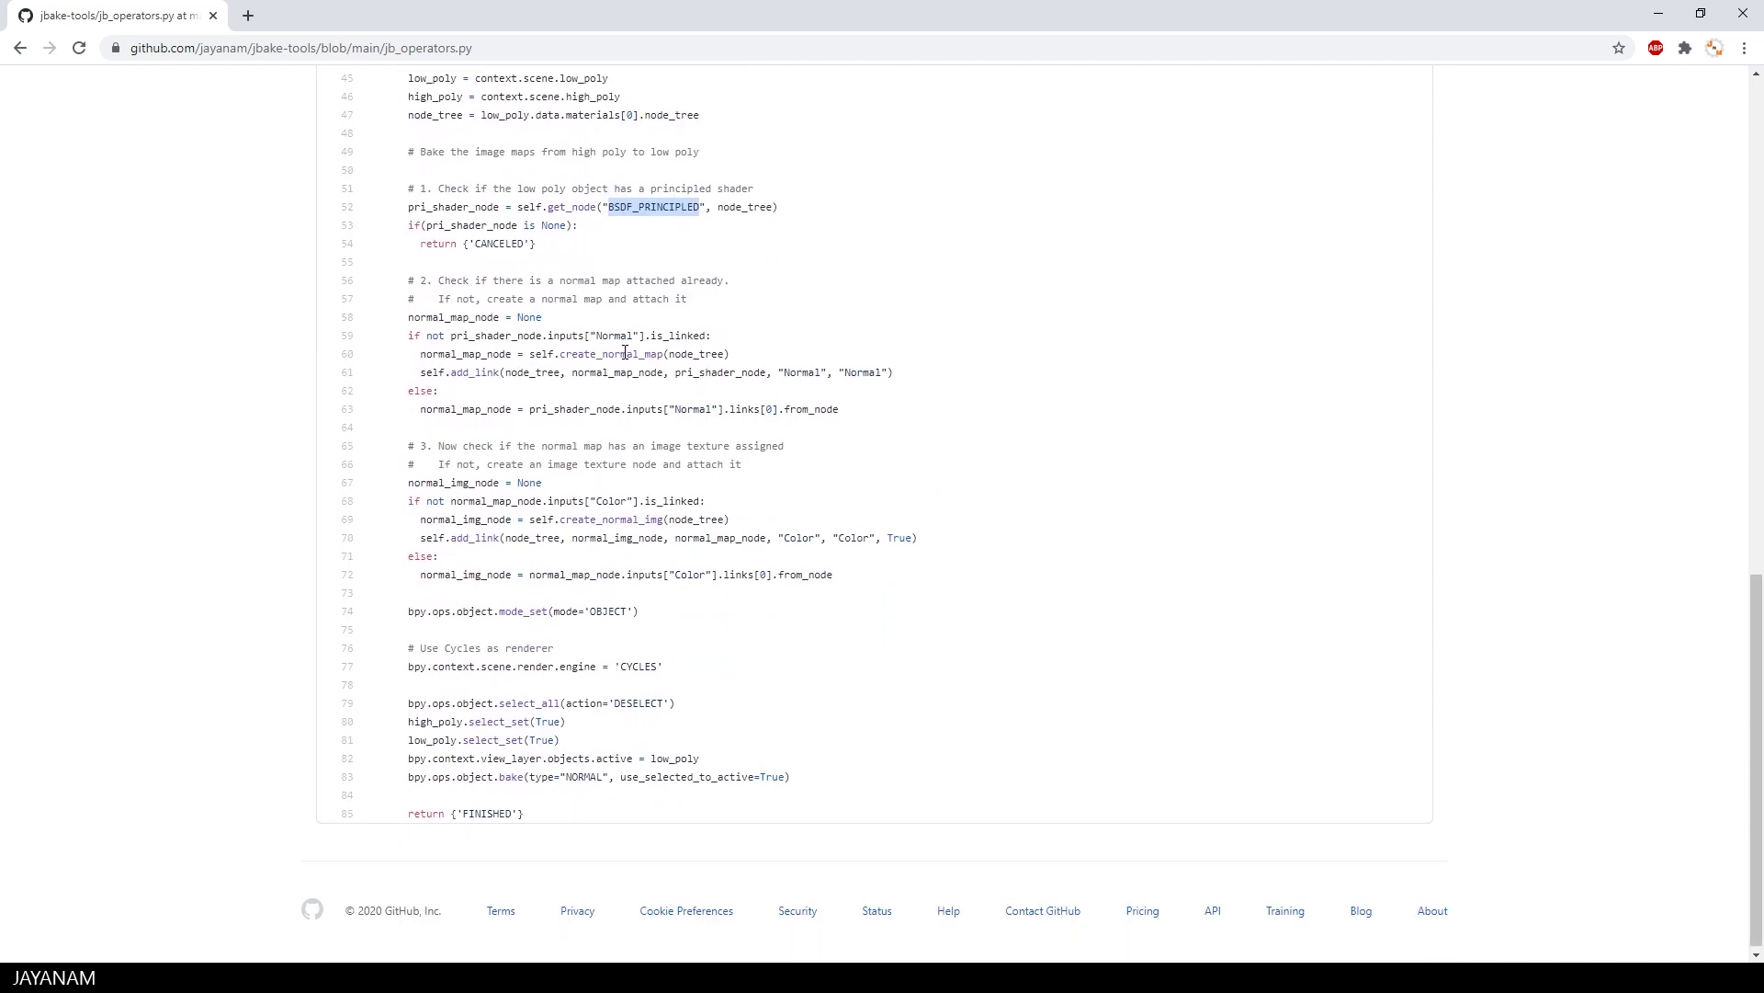
pyautogui.doubleClick(611, 353)
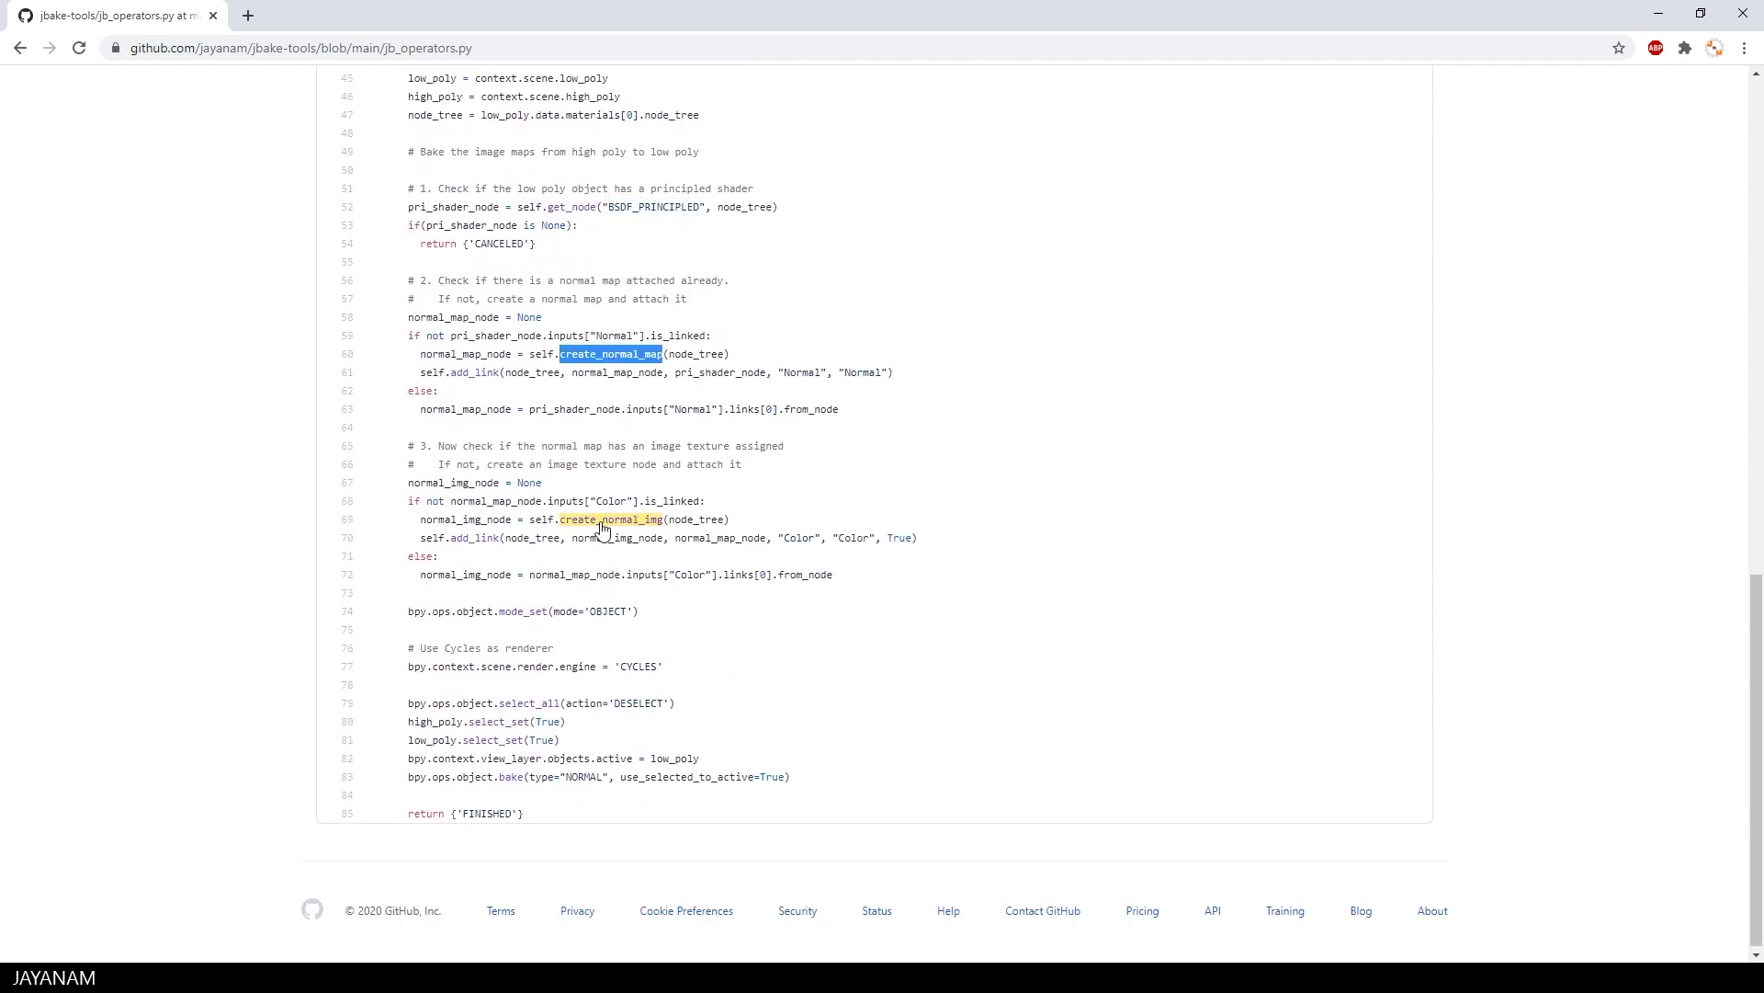
pyautogui.scroll(-1, 808, 489)
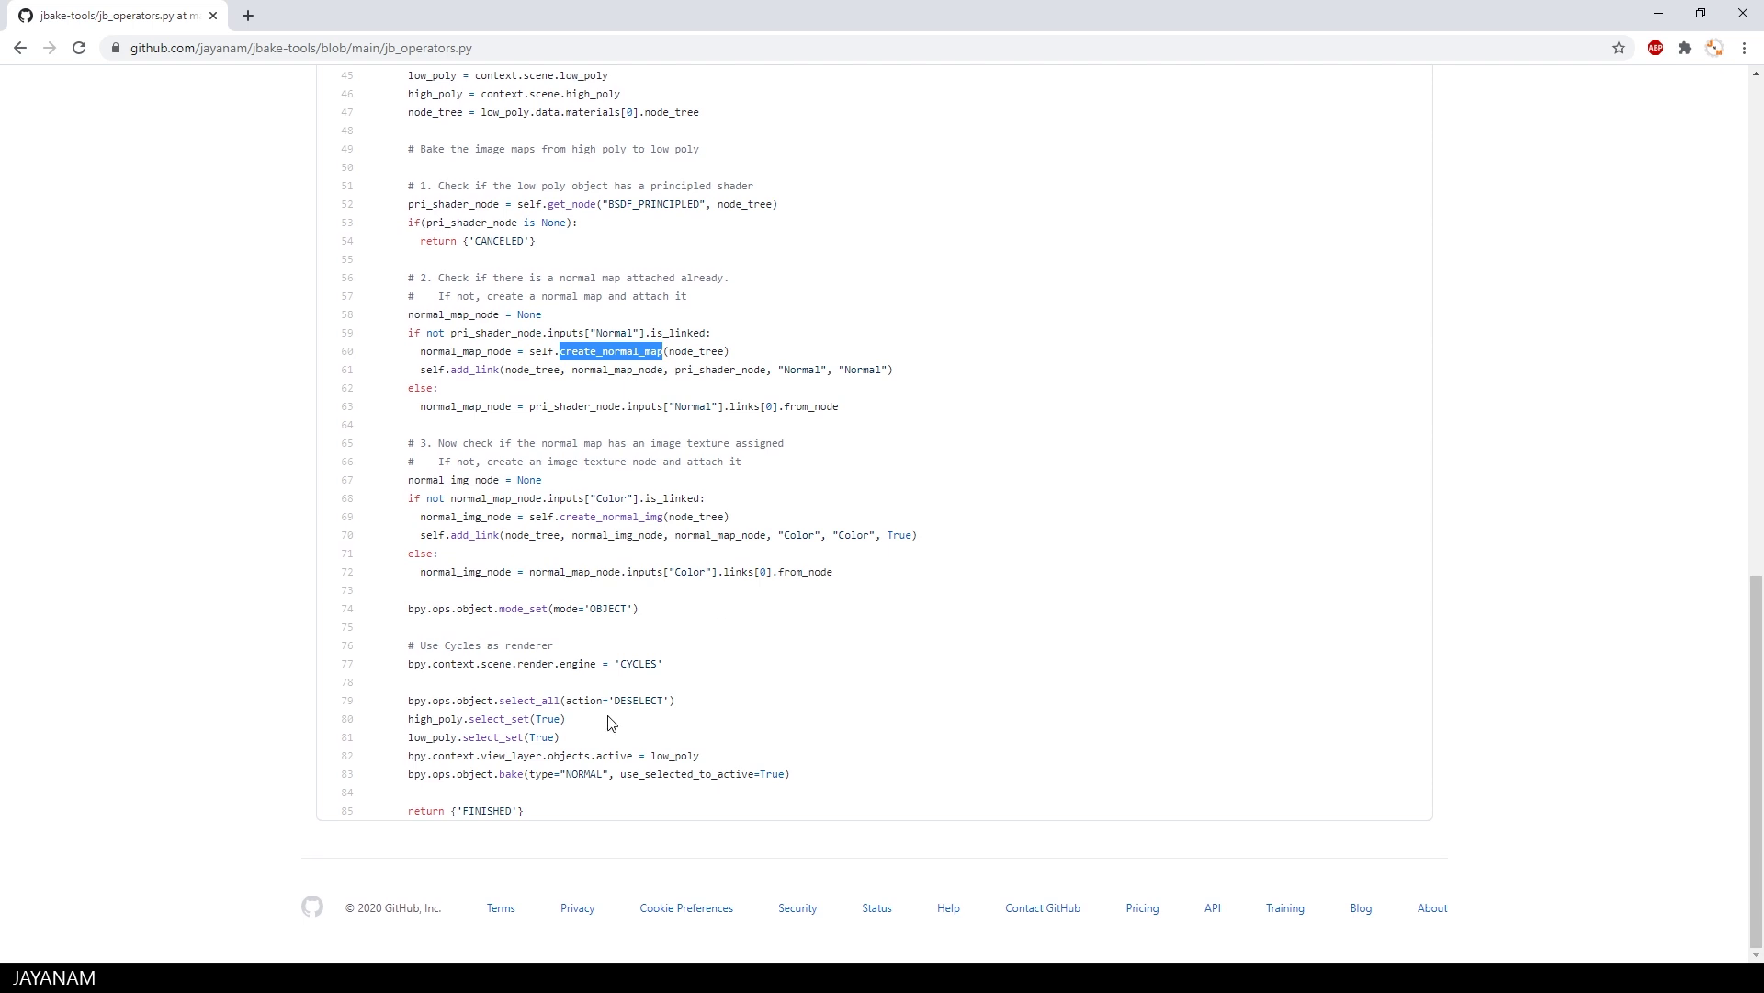
pyautogui.doubleClick(645, 663)
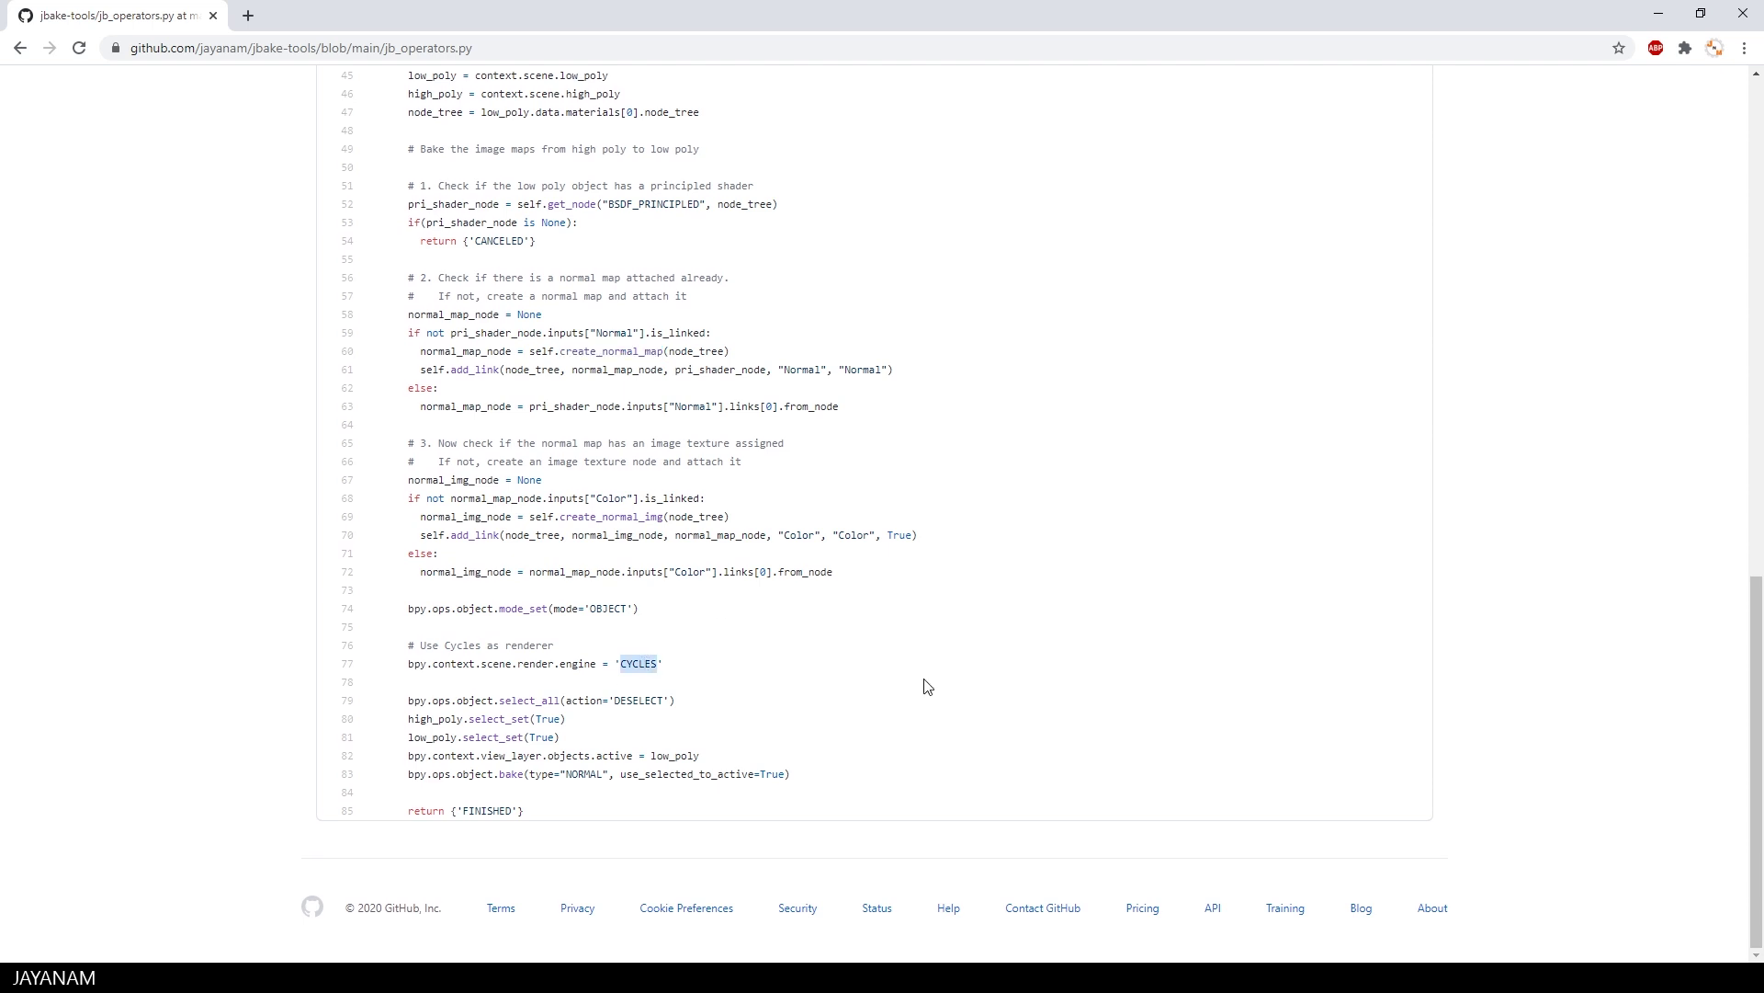
pyautogui.doubleClick(511, 774)
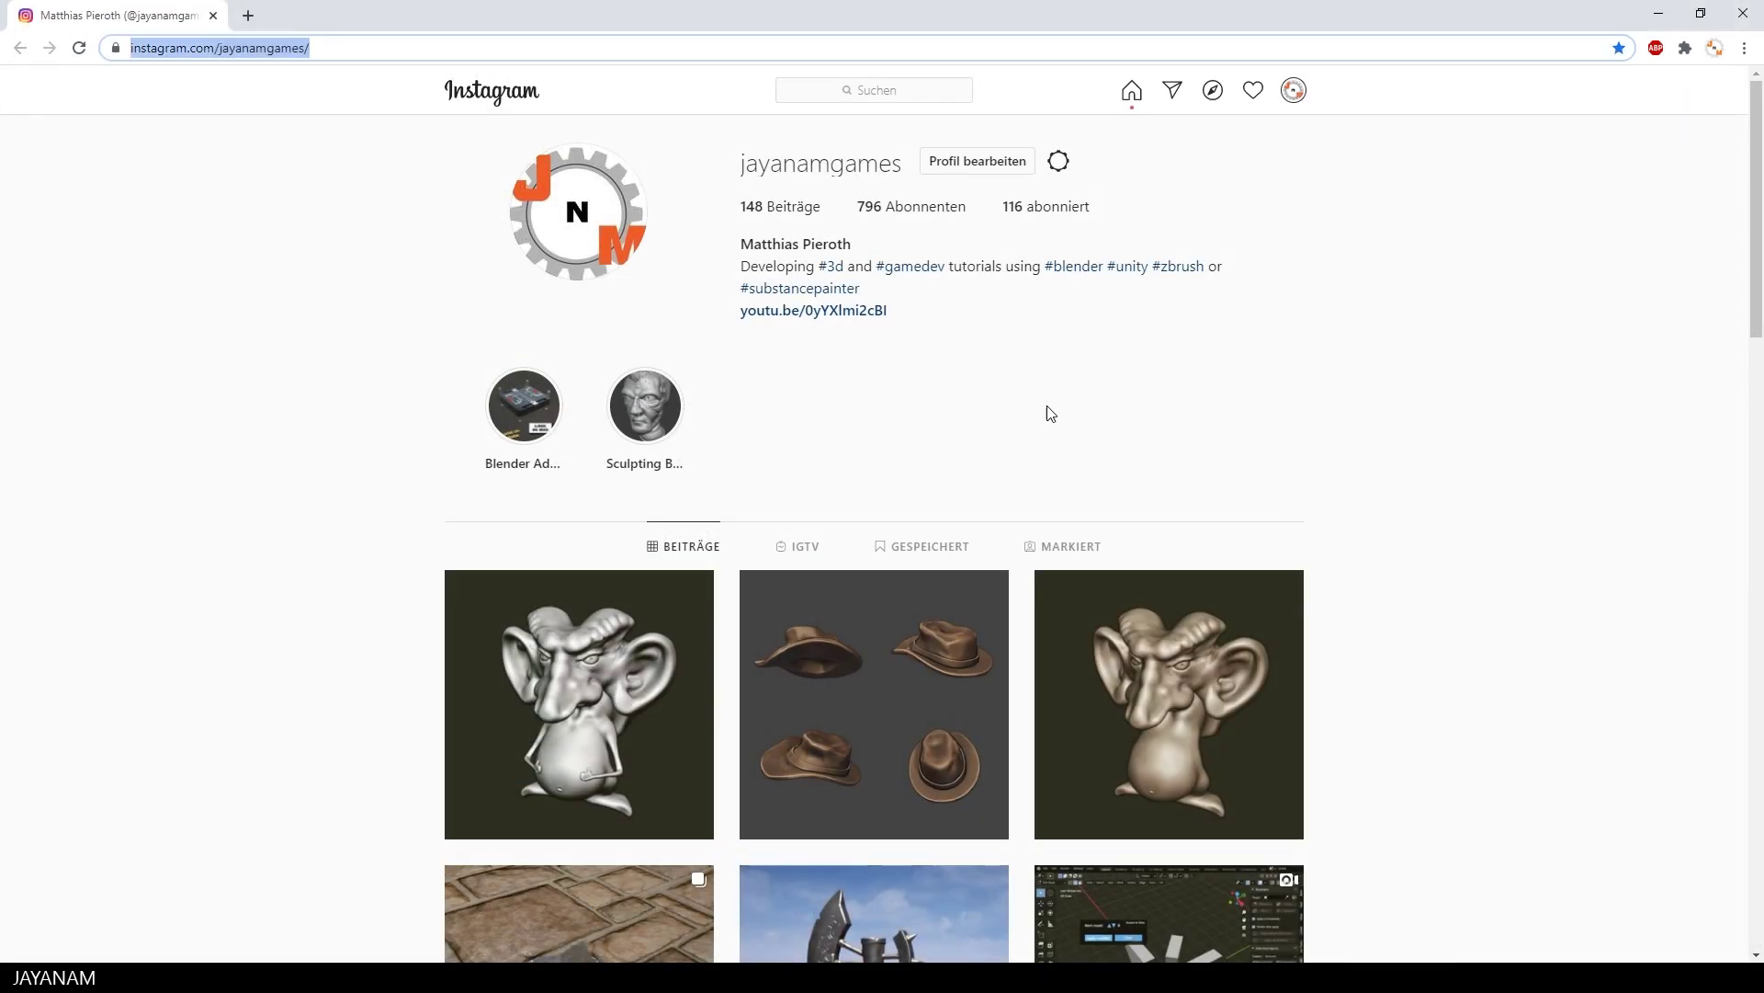
# Step: Autoscroll down the Instagram profile's grid of 3D model posts
pyautogui.middleClick(1376, 507)
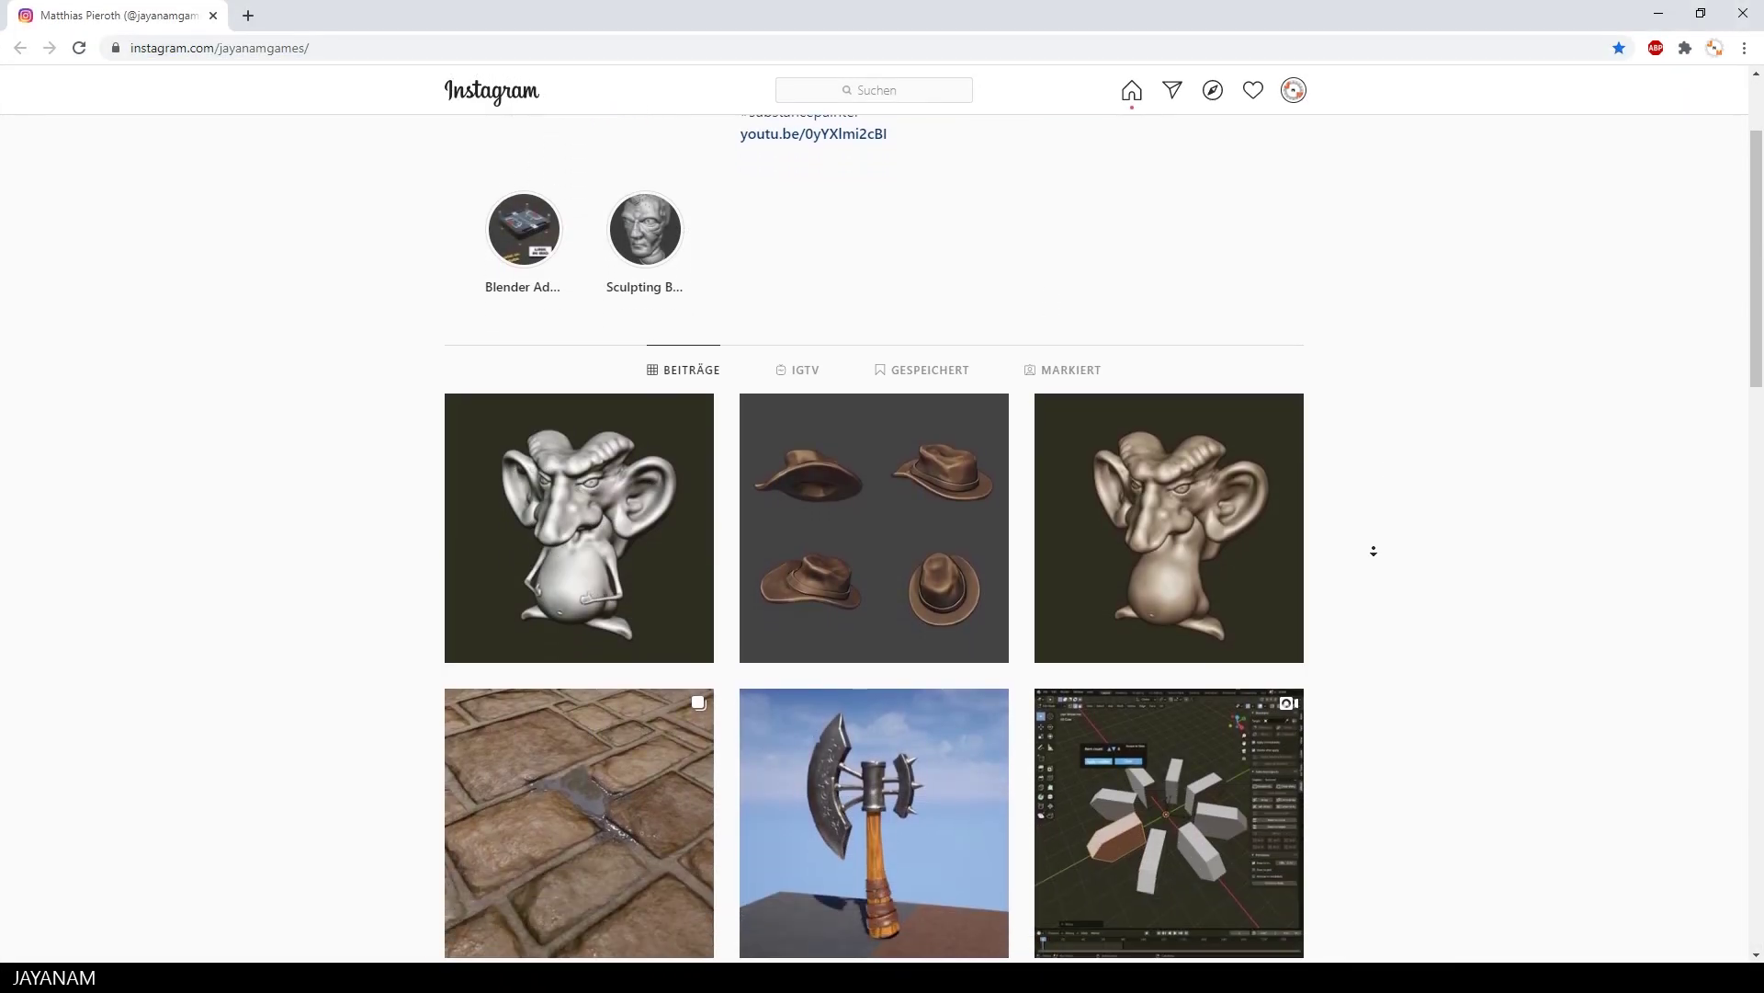